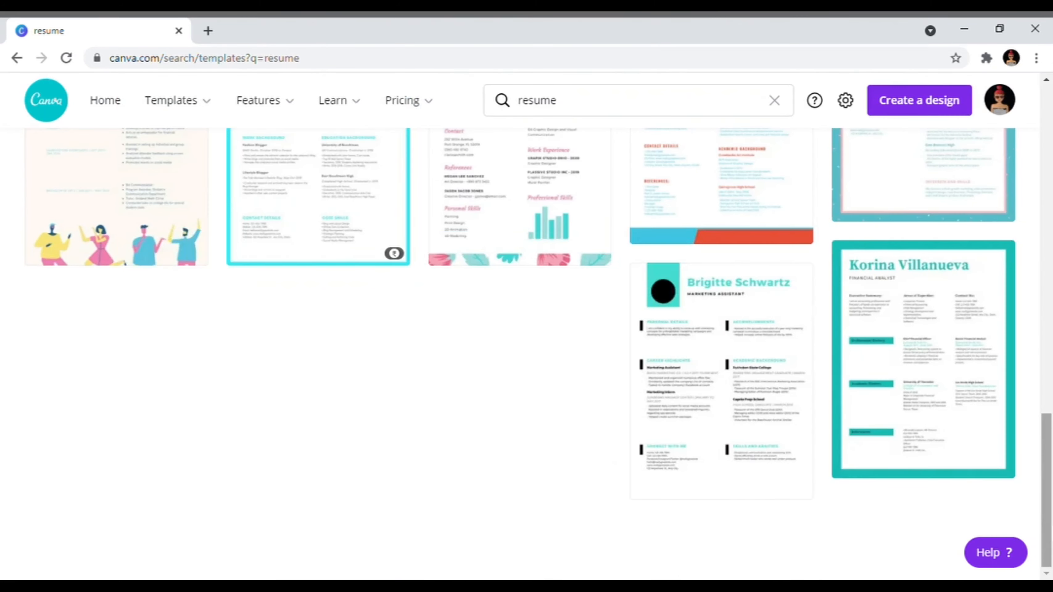
pyautogui.moveTo(1051, 541); pyautogui.dragTo(1051, 222)
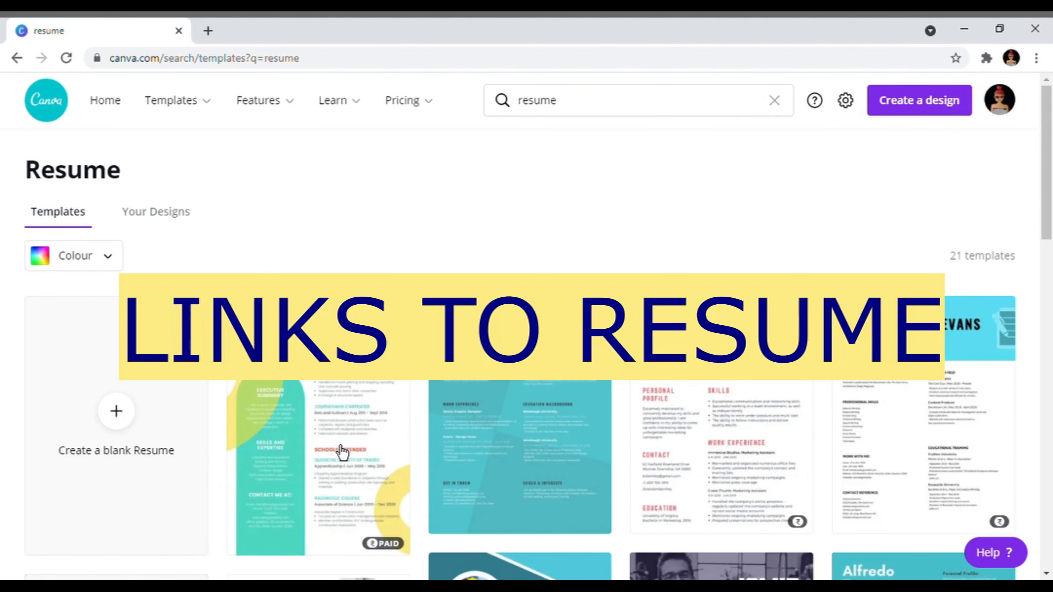
pyautogui.moveTo(1051, 225); pyautogui.dragTo(1051, 248)
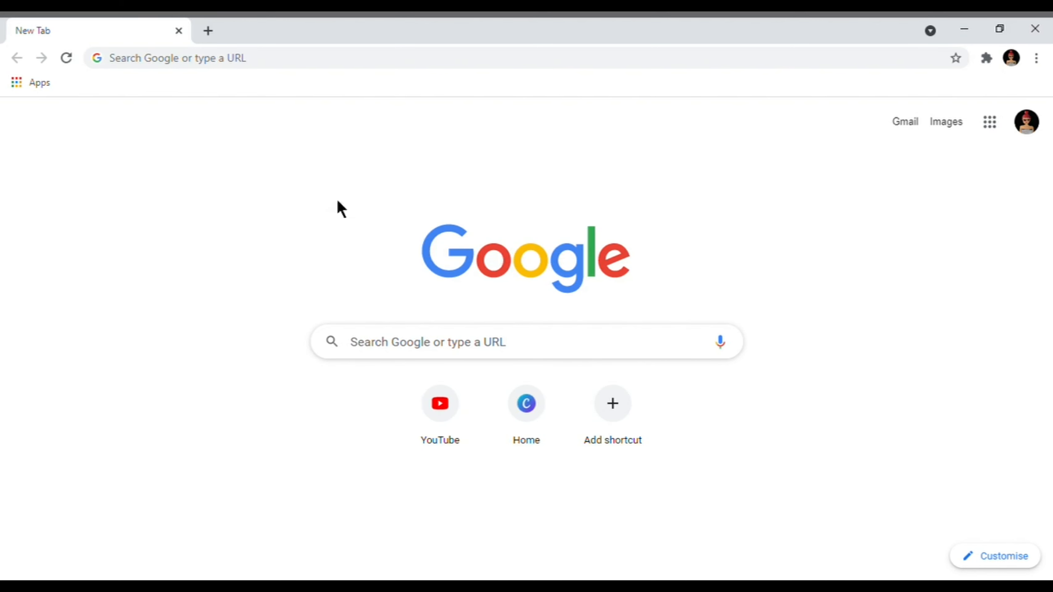
# Step: Go to canva.com in the browser
pyautogui.click(221, 67)
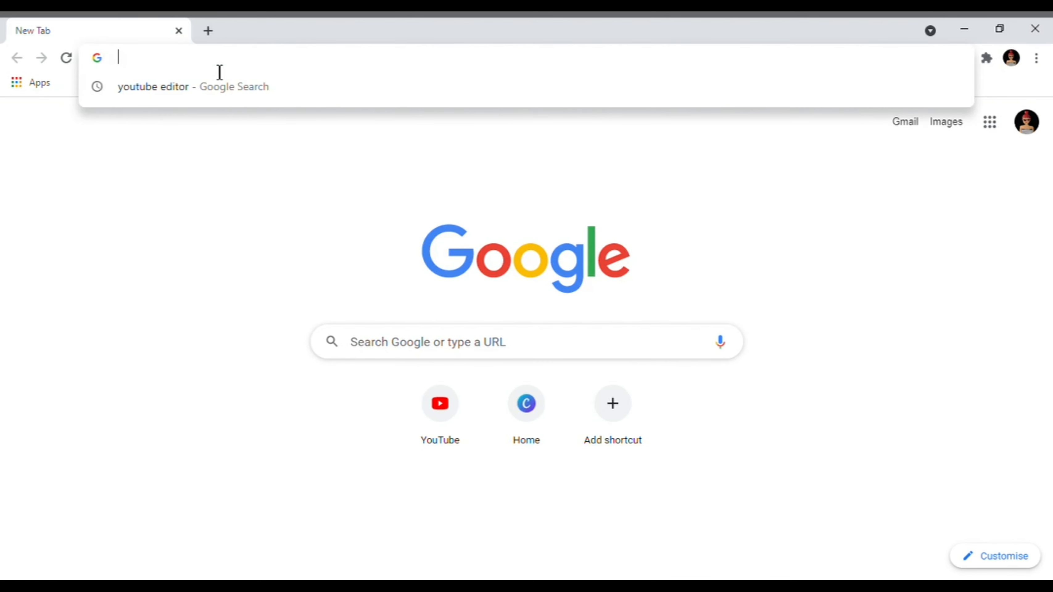
pyautogui.write('canva')
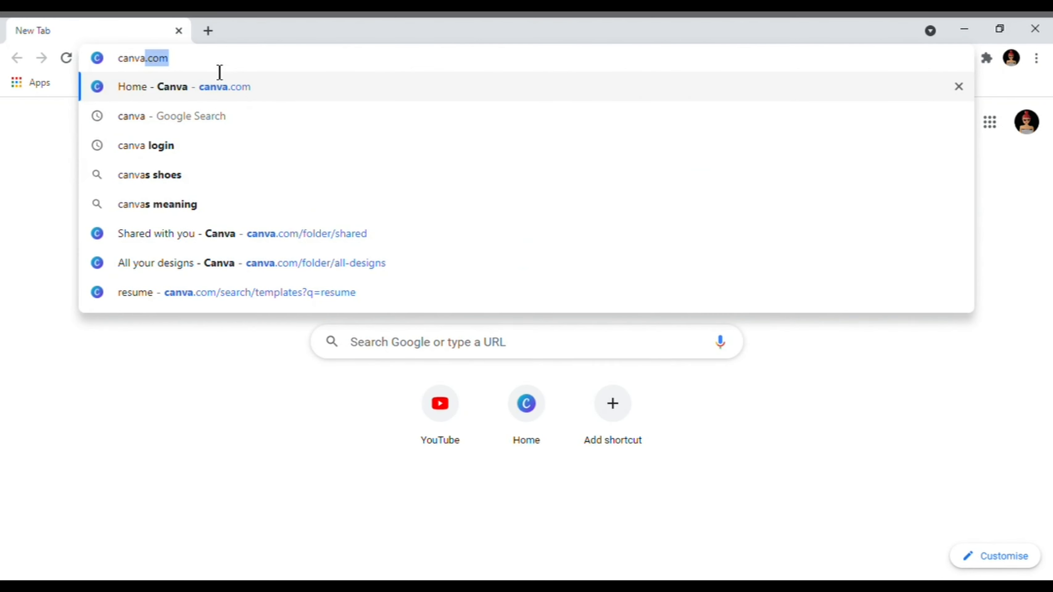
pyautogui.write('.com')
pyautogui.press('Return')
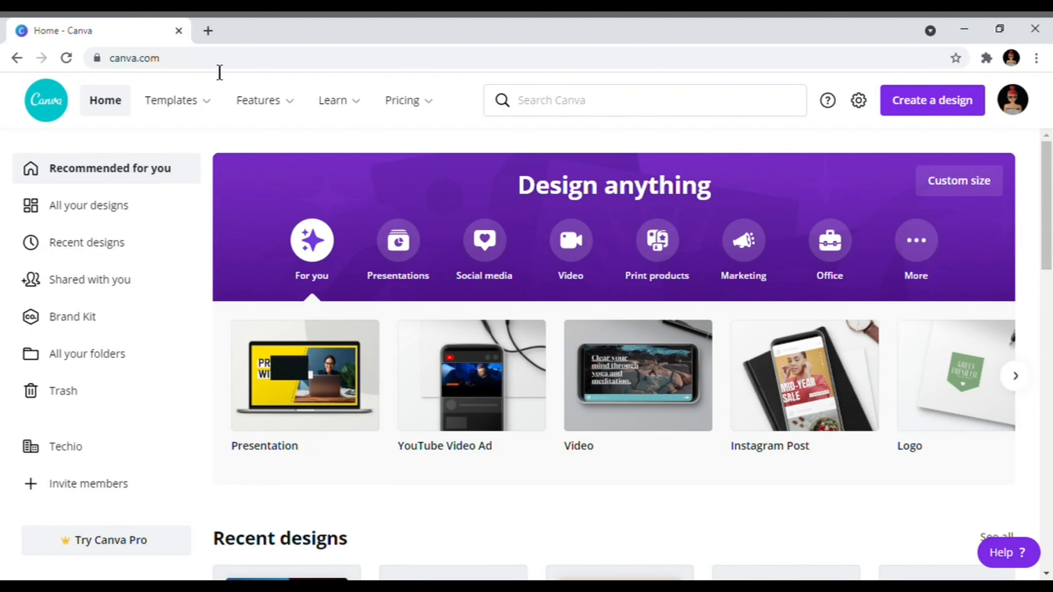
# Step: Search Canva for resume templates using the term "resume"
pyautogui.click(599, 119)
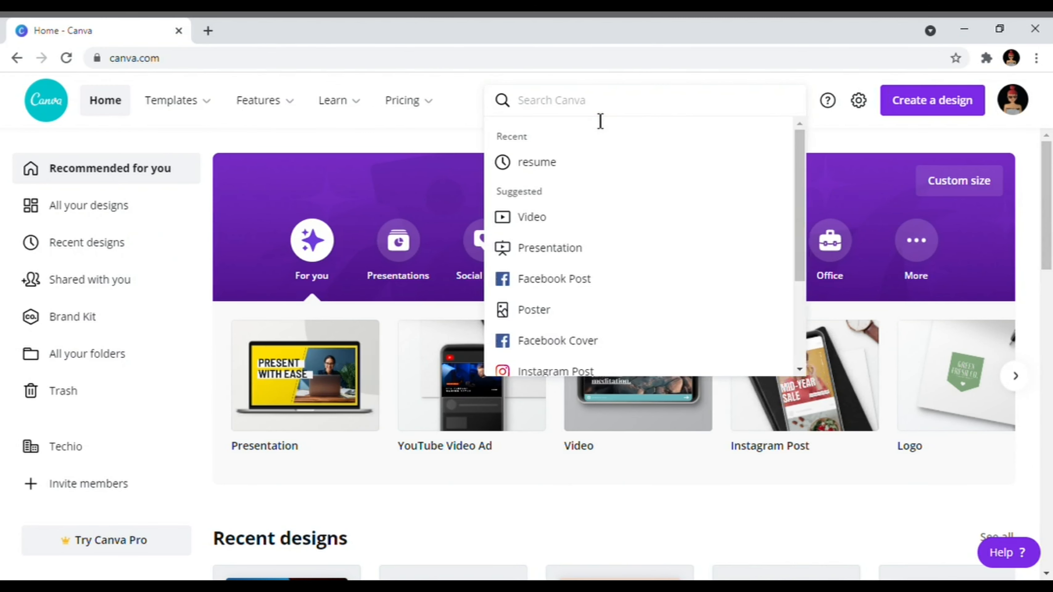
pyautogui.write('resu')
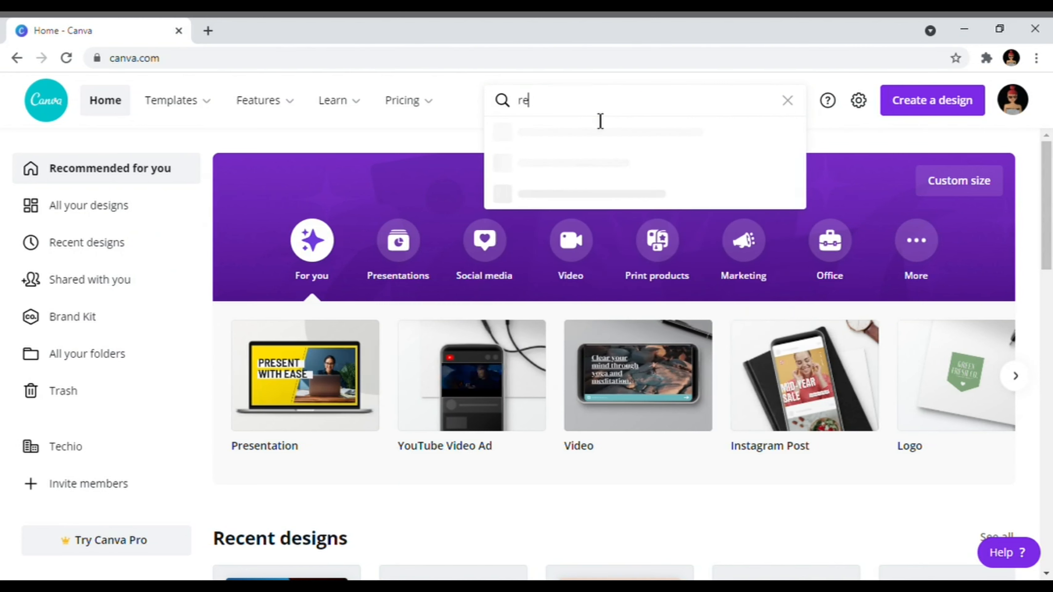
pyautogui.write('me')
pyautogui.press('Return')
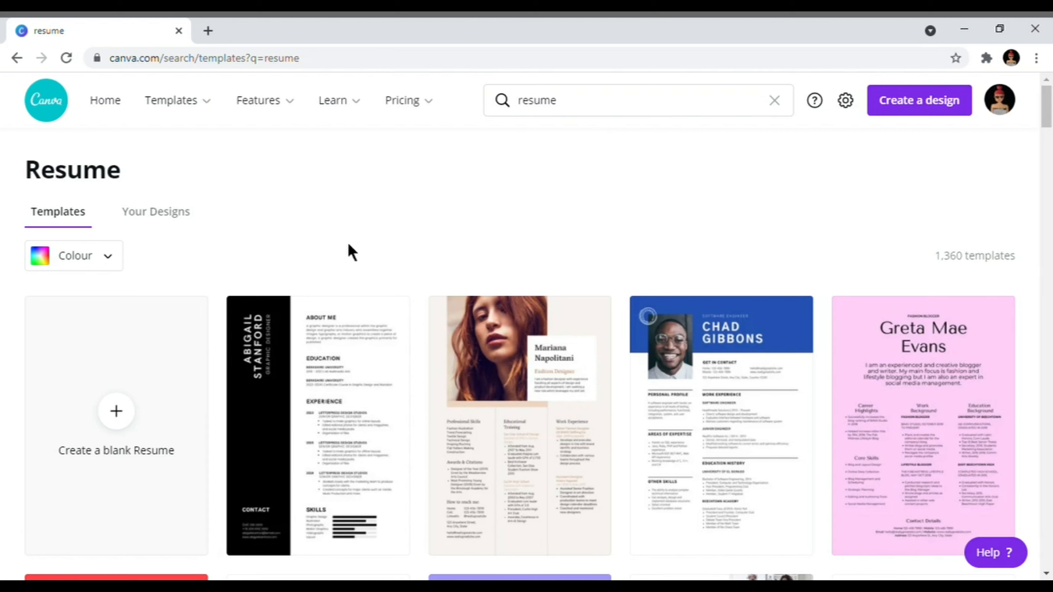
pyautogui.moveTo(935, 261); pyautogui.dragTo(982, 269)
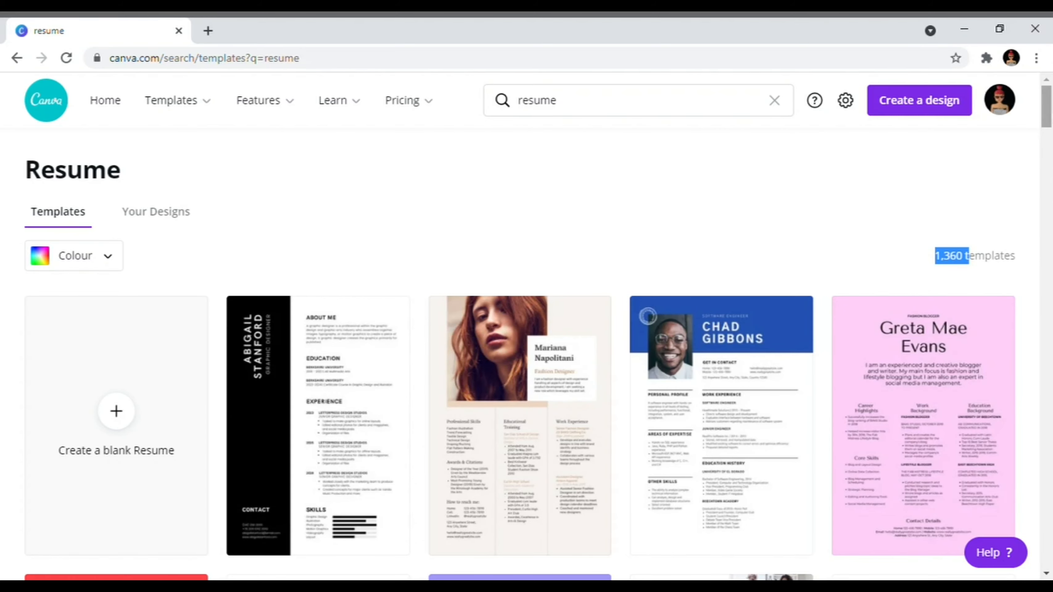
# Step: Filter the resume templates by colour, trying purple and settling on turquoise
pyautogui.scroll(-2, 1047, 123)
pyautogui.moveTo(1047, 122)
pyautogui.mouseDown()
pyautogui.moveTo(1047, 313)
pyautogui.moveTo(1047, 112)
pyautogui.mouseUp()
pyautogui.click(111, 205)
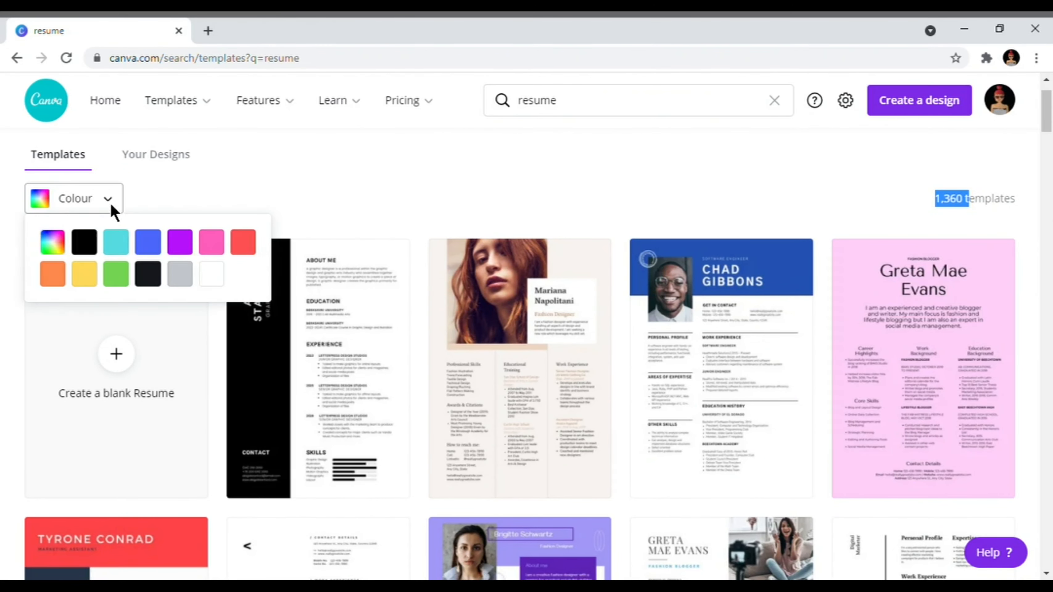
pyautogui.click(118, 253)
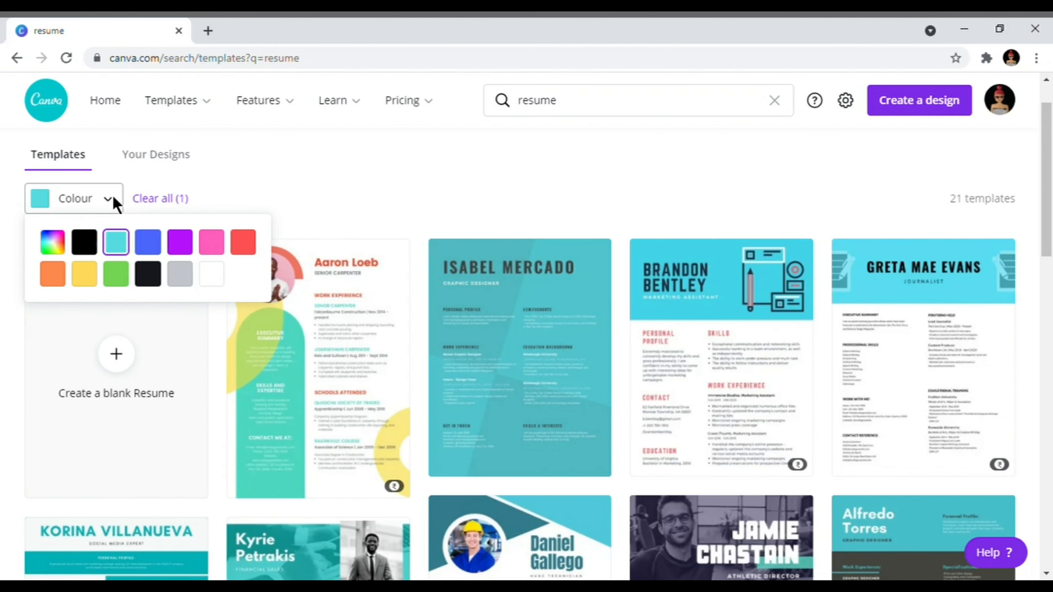
pyautogui.click(182, 265)
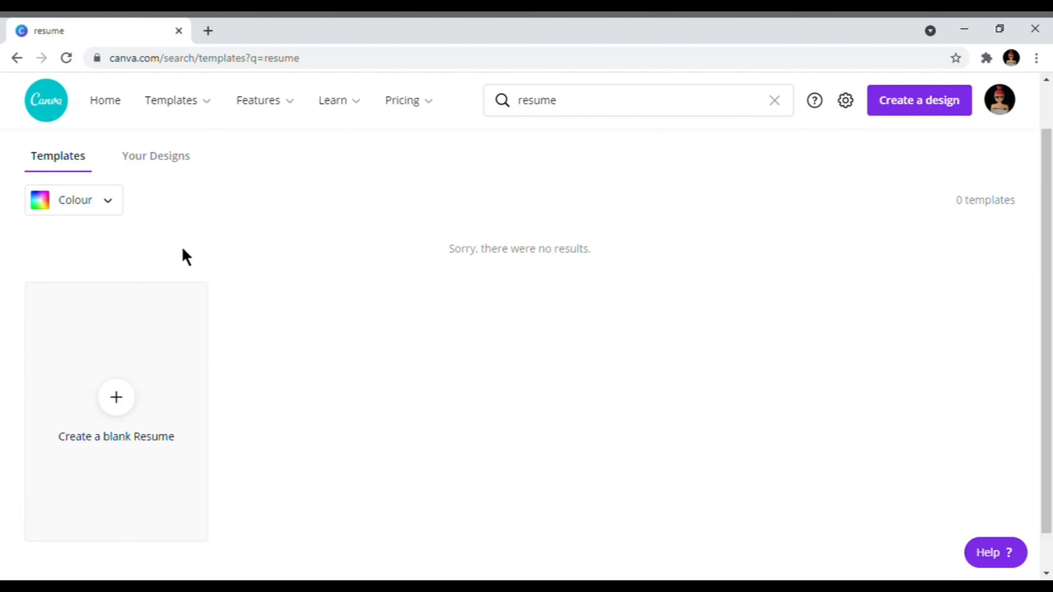
pyautogui.click(107, 203)
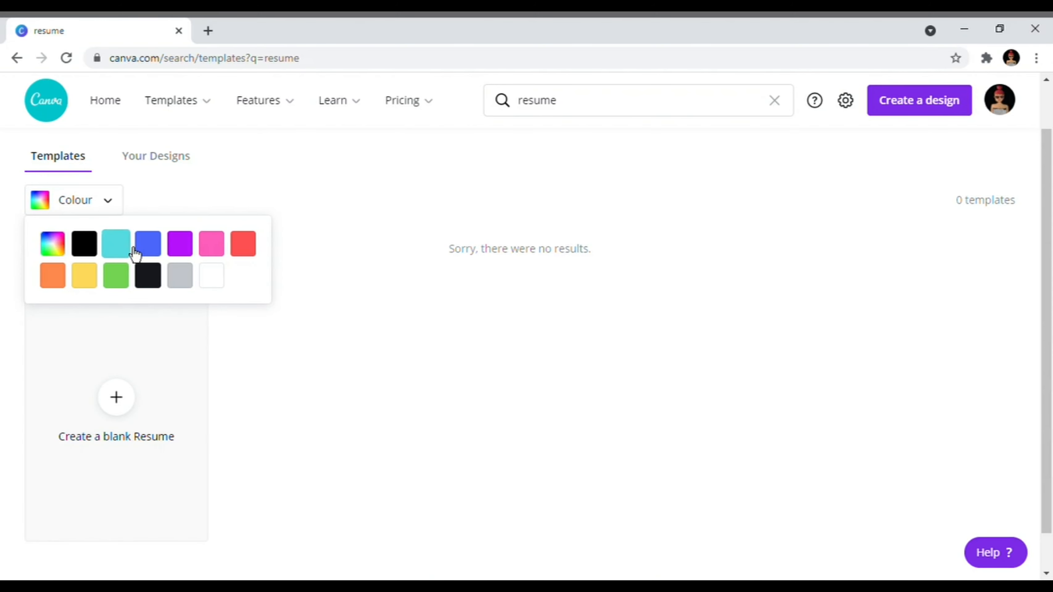
pyautogui.click(124, 243)
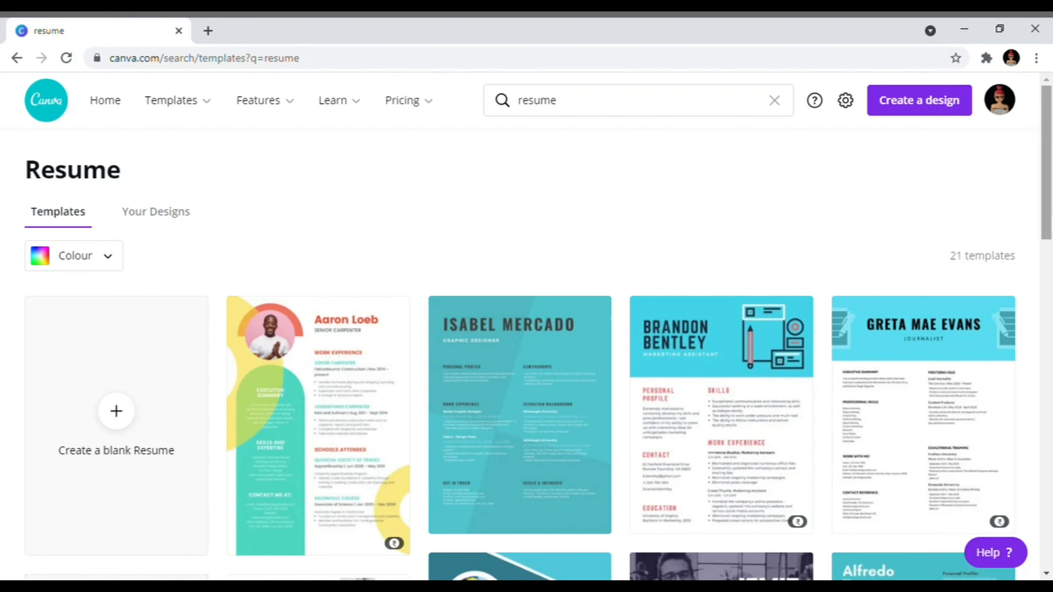
# Step: Open the Colorful Modern Geometric Construction Resume template, the senior carpenter design with yellow rings, for editing
pyautogui.scroll(-2, 275, 334)
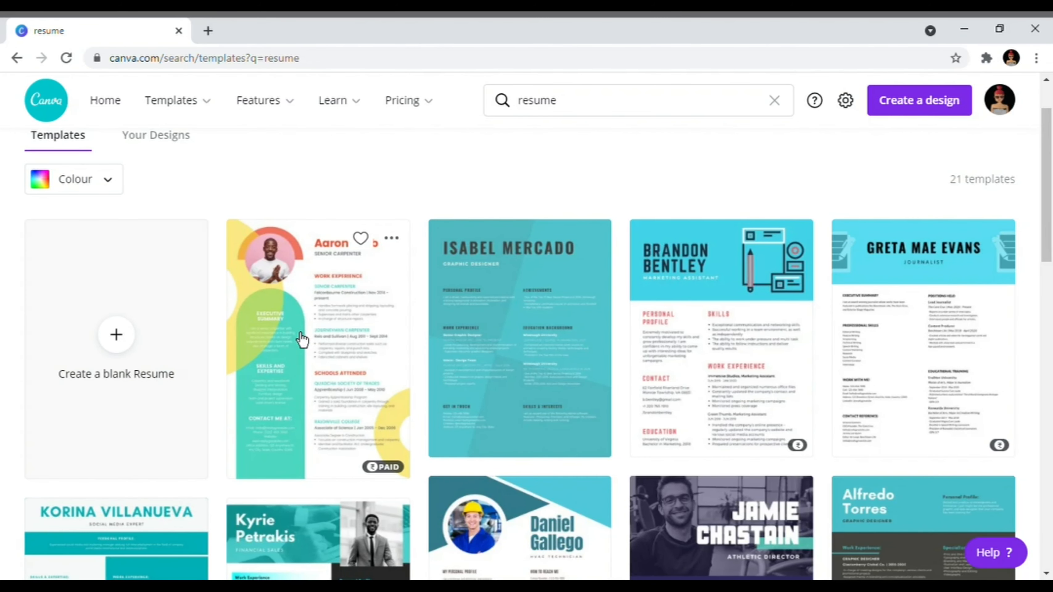
pyautogui.click(302, 339)
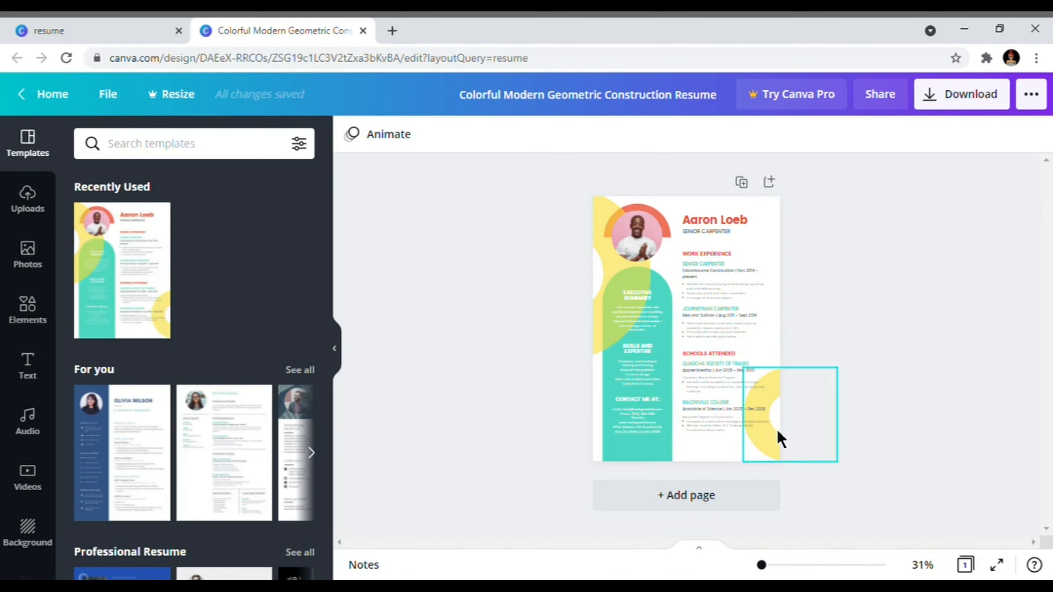
# Step: Examine the resume's photo and text sections up close and as a whole page
pyautogui.scroll(5, 728, 319)
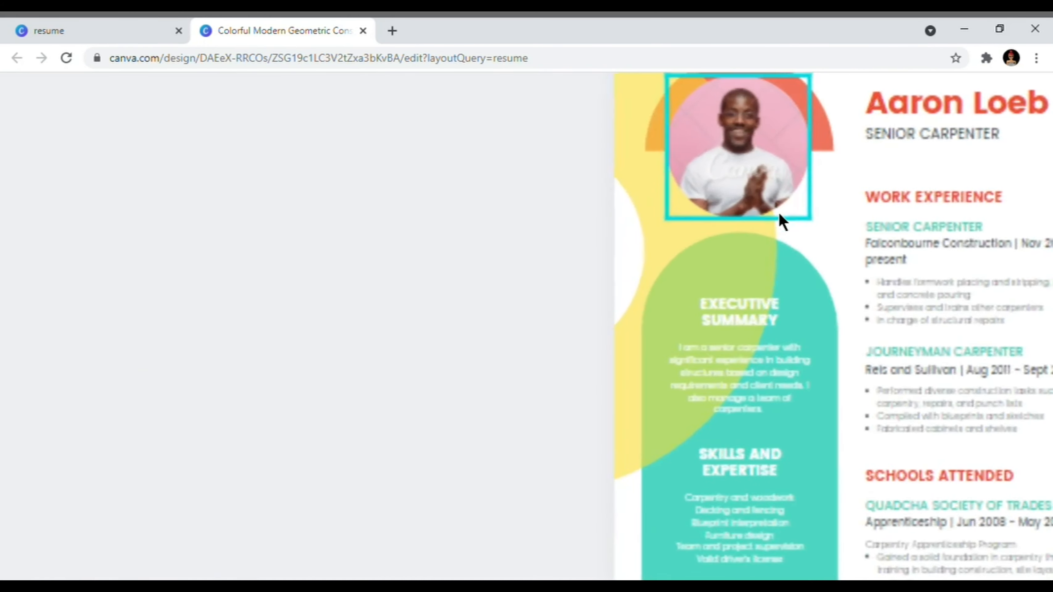
pyautogui.click(766, 172)
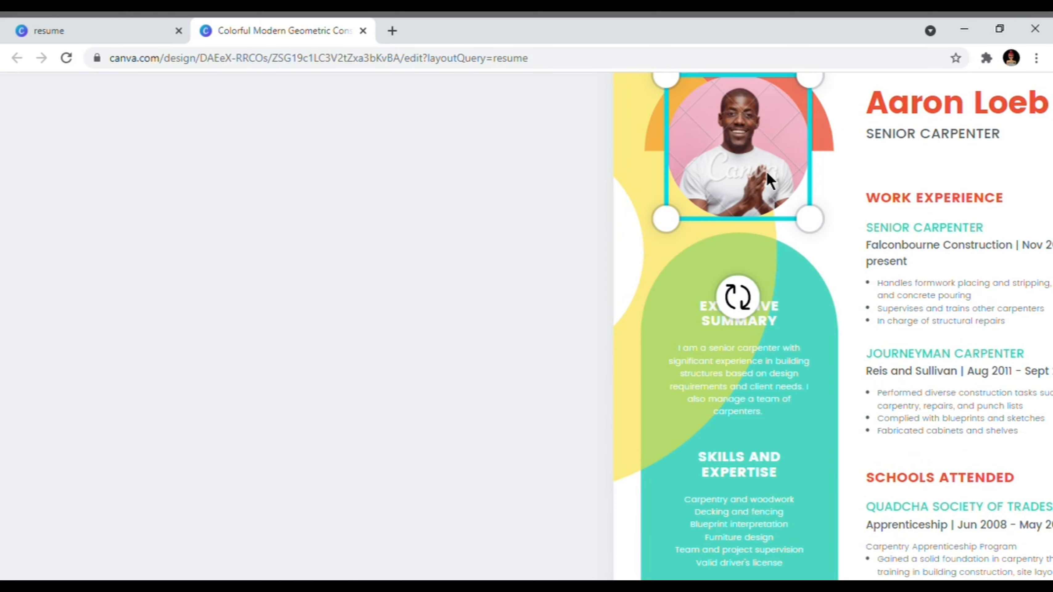
pyautogui.scroll(-5, 766, 171)
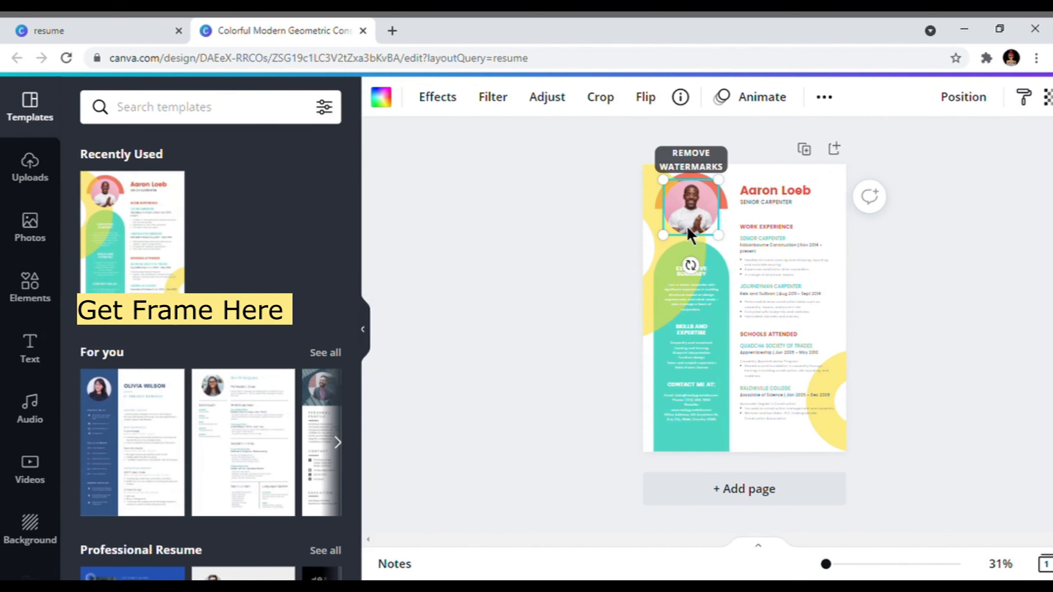
pyautogui.click(959, 365)
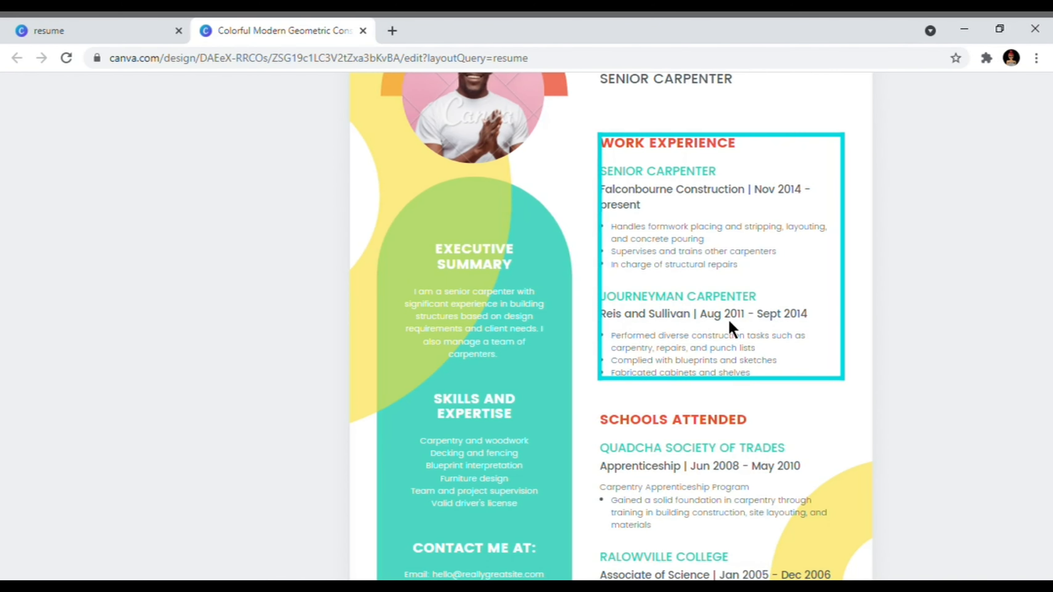
pyautogui.hotkey('ctrl', '+')
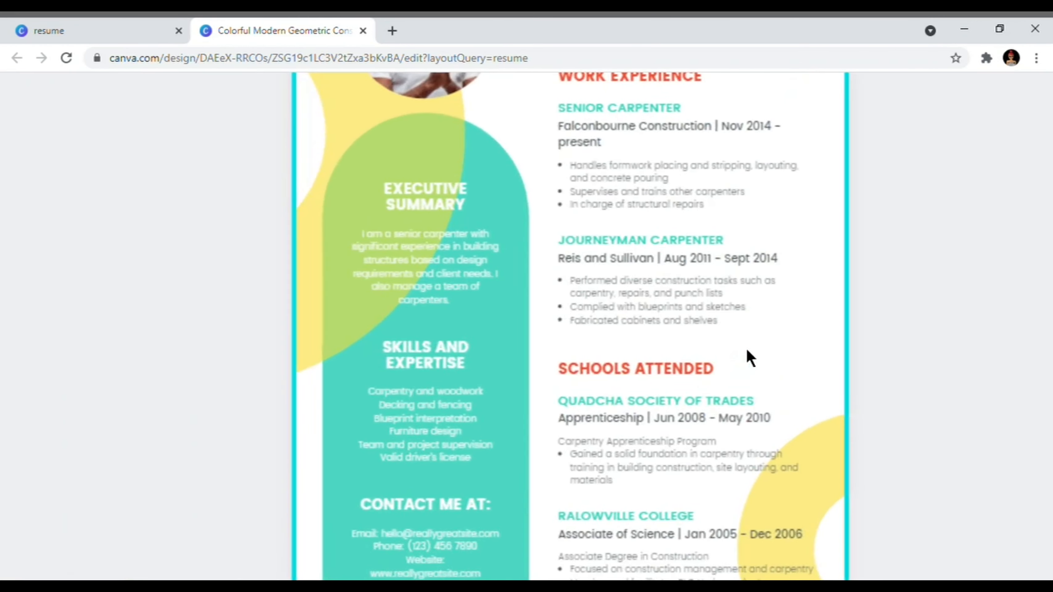
pyautogui.scroll(-5, 1021, 294)
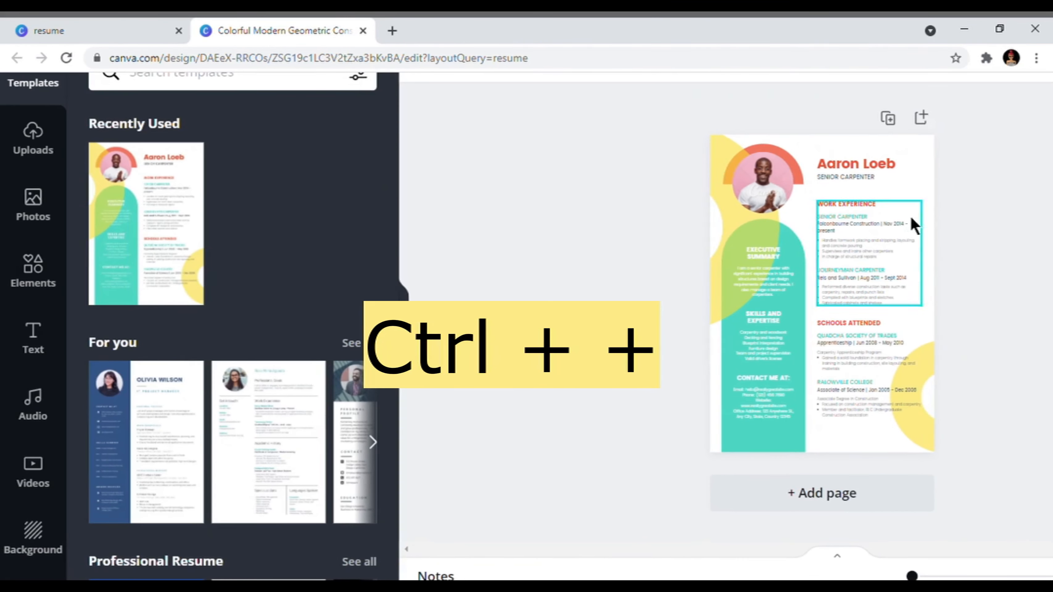
pyautogui.hotkey('ctrl', '-')
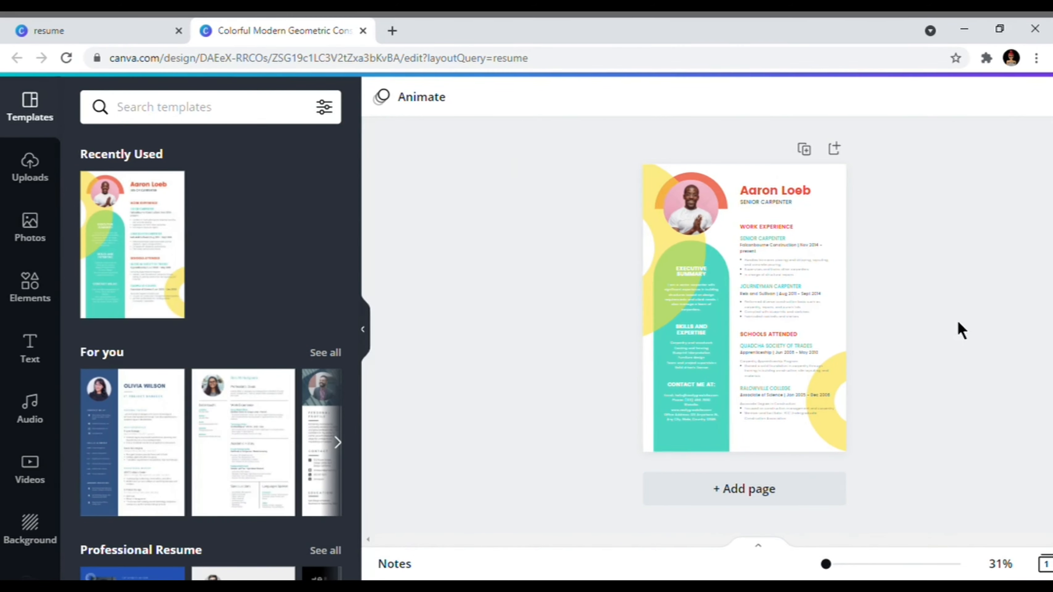
# Step: Replace the name heading of the resume with "Techio"
pyautogui.hotkey('ctrl', '+')
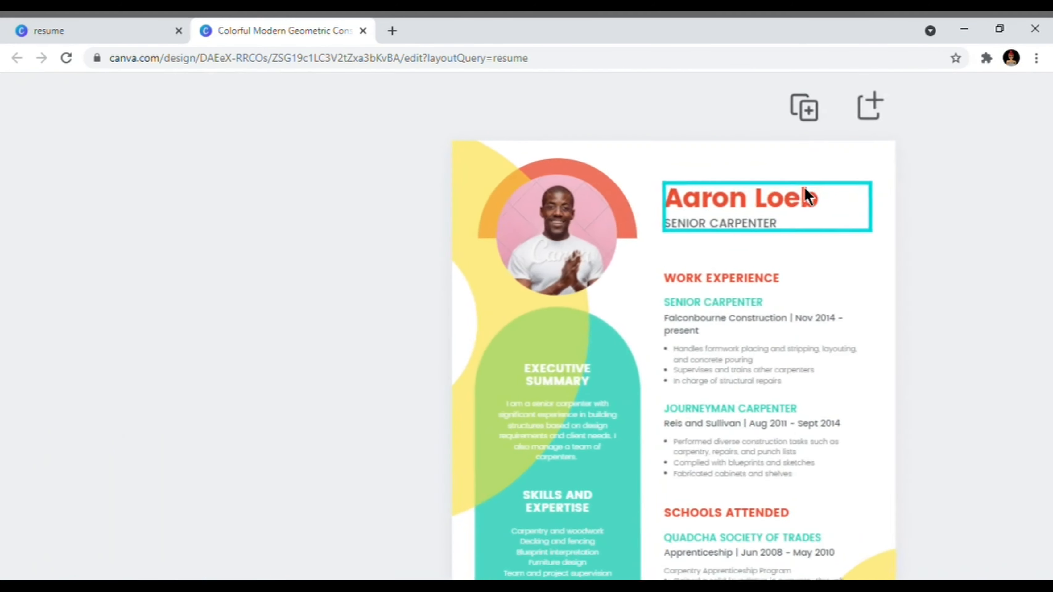
pyautogui.click(764, 220)
pyautogui.hotkey('ctrl', 'a')
pyautogui.write('Techip')
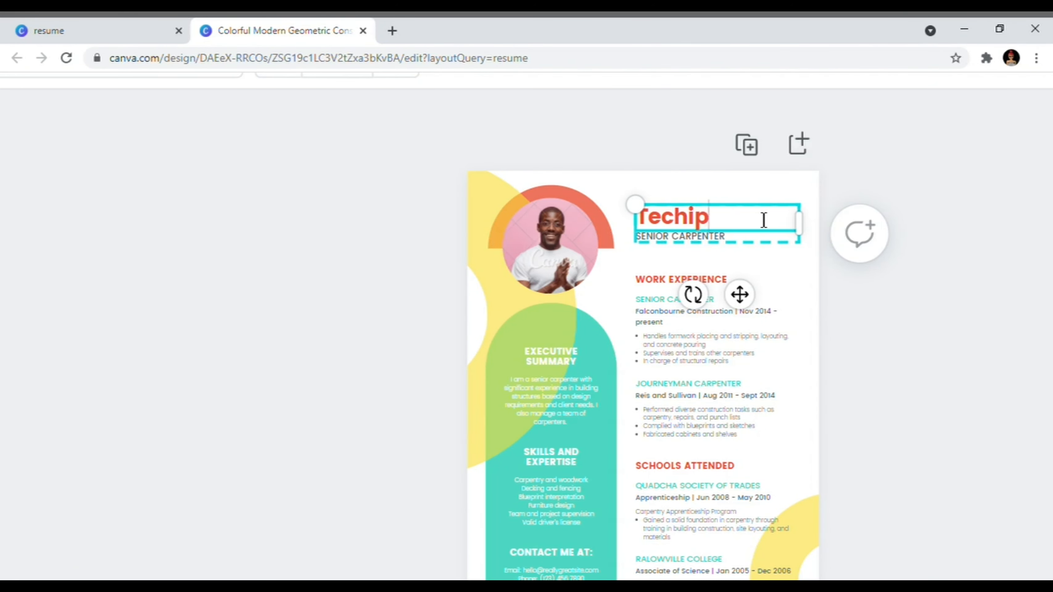
pyautogui.press('BackSpace')
pyautogui.write('o')
# Step: Change the job title under the heading to "CONTENT CREATOR"
pyautogui.click(741, 244)
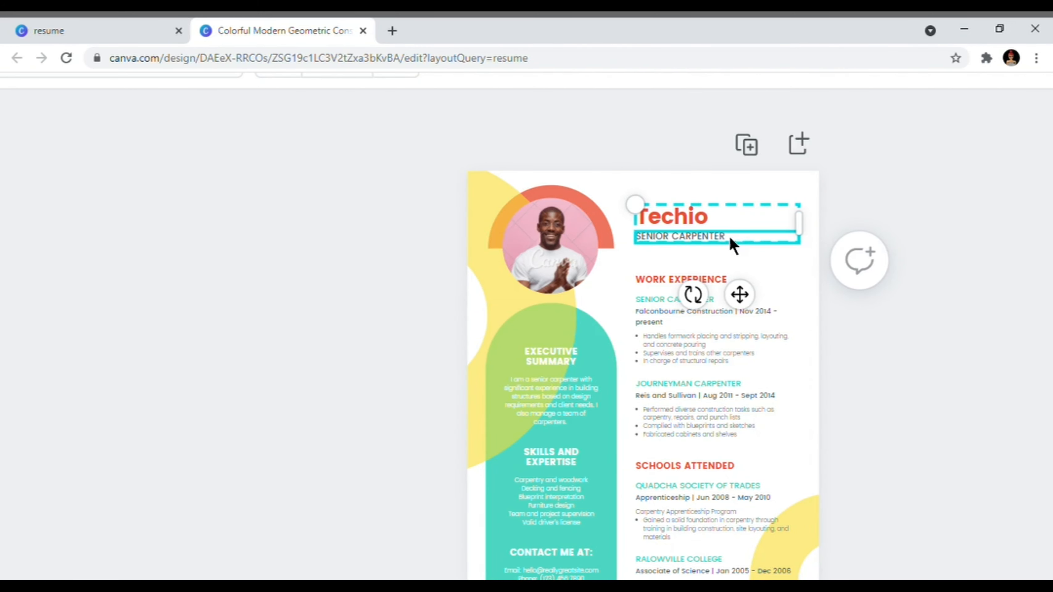
pyautogui.hotkey('ctrl', 'a')
pyautogui.write('CONTENT')
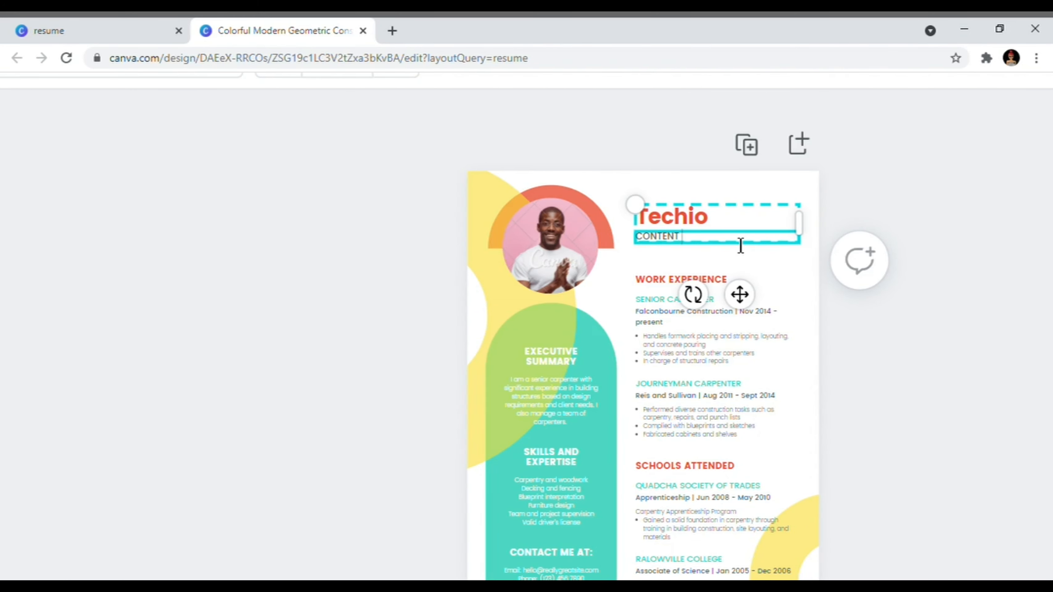
pyautogui.write(' CREATOR')
# Step: Go through the work experience, executive summary, schools attended, contact and skills text blocks of the resume
pyautogui.click(646, 328)
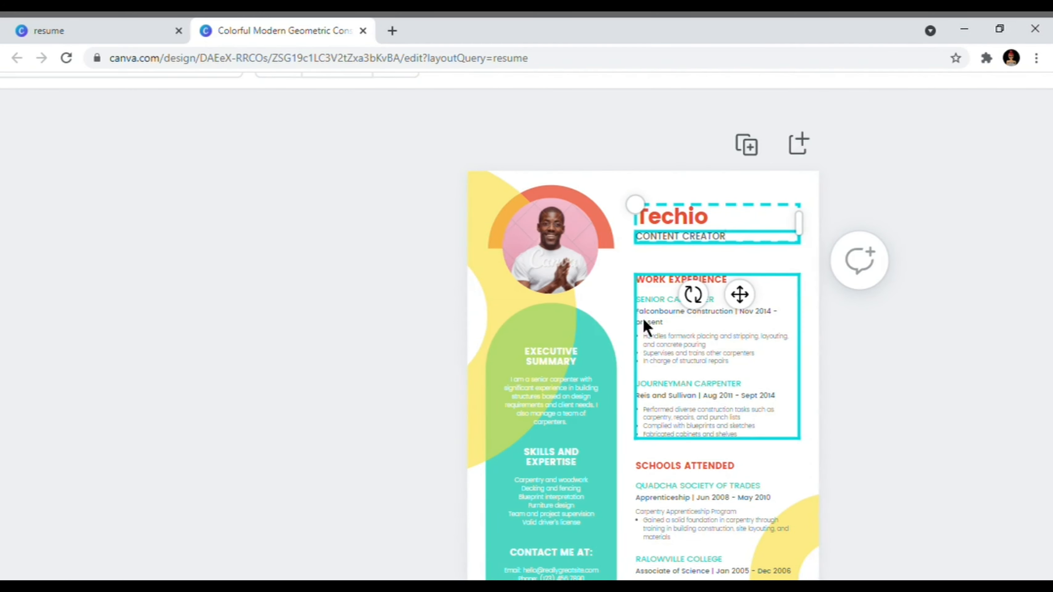
pyautogui.click(532, 386)
pyautogui.click(725, 496)
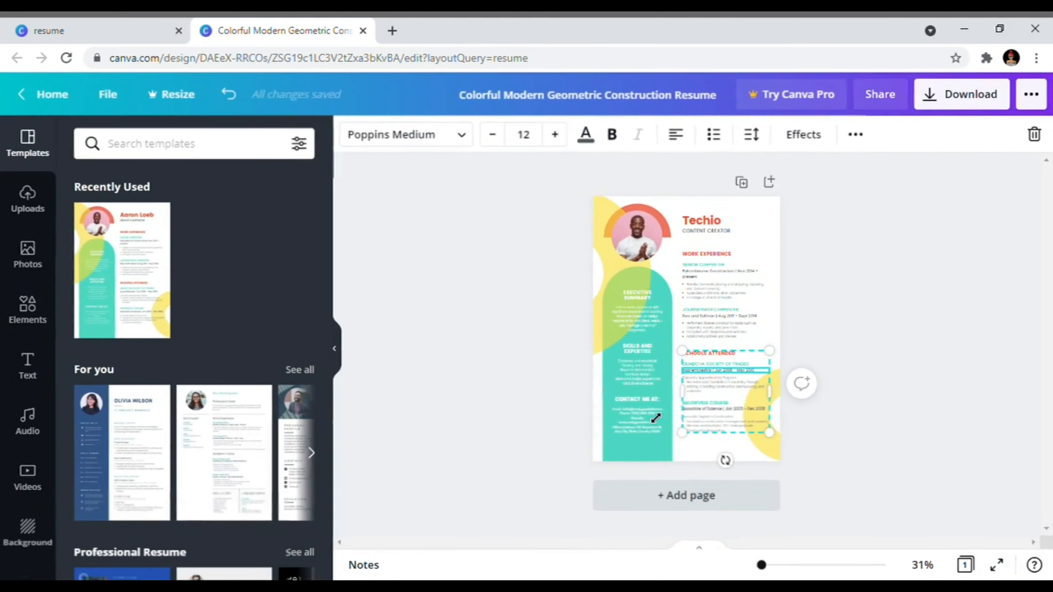
pyautogui.click(646, 409)
pyautogui.click(634, 345)
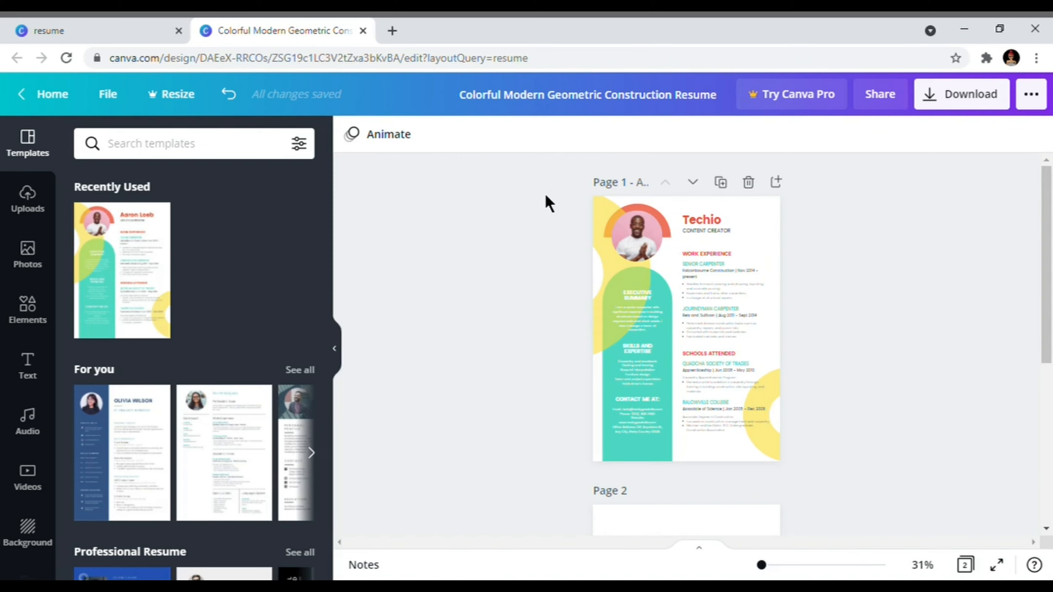
# Step: Select all the elements of the resume on page 1 and copy them
pyautogui.moveTo(545, 191); pyautogui.dragTo(821, 460)
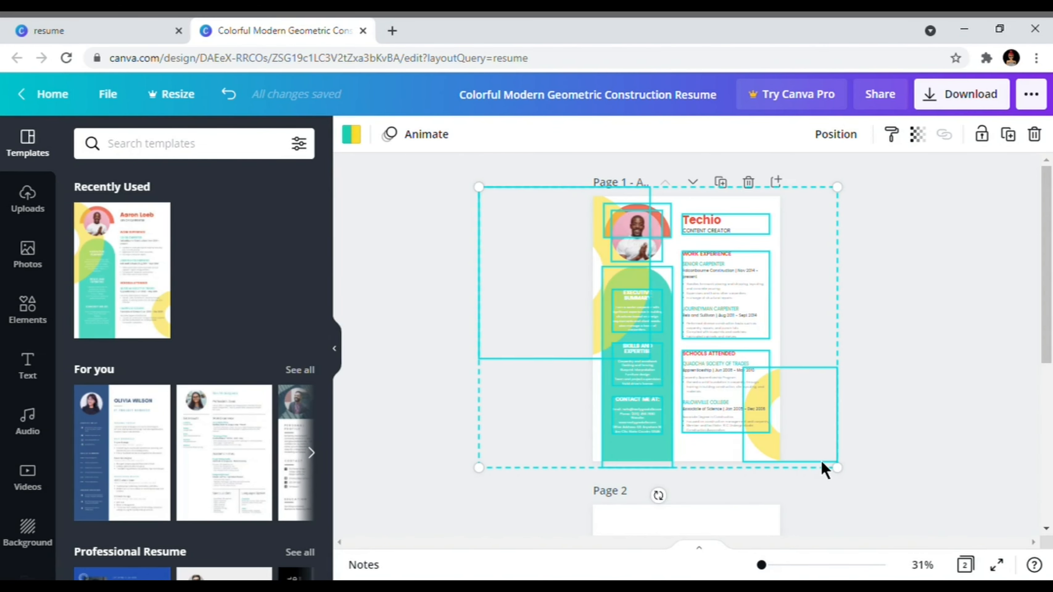
pyautogui.hotkey('ctrl', 'c')
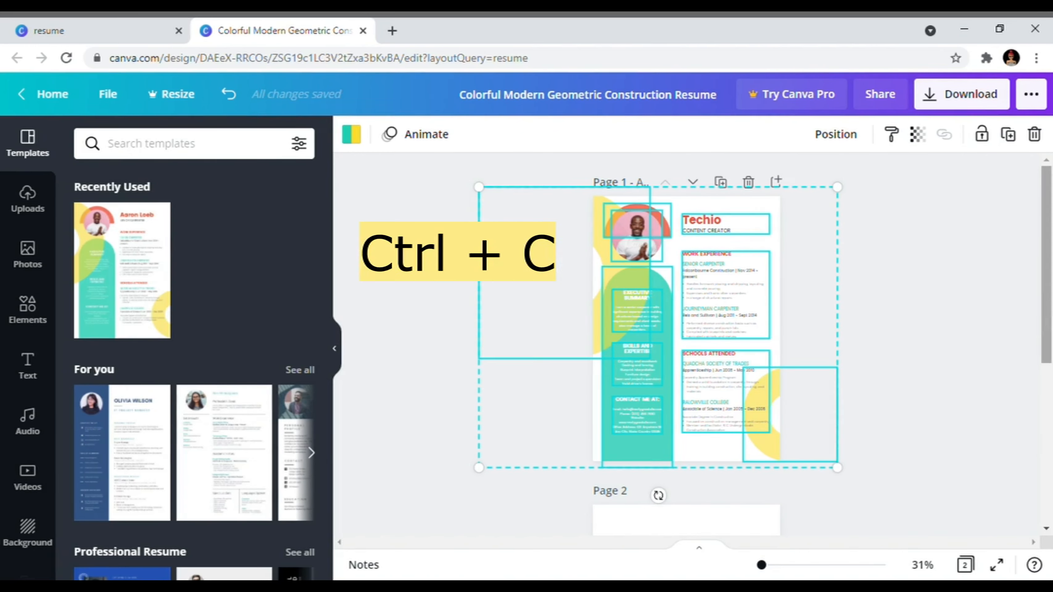
pyautogui.moveTo(1049, 319)
pyautogui.mouseDown()
pyautogui.moveTo(1050, 336)
pyautogui.moveTo(1050, 323)
pyautogui.mouseUp()
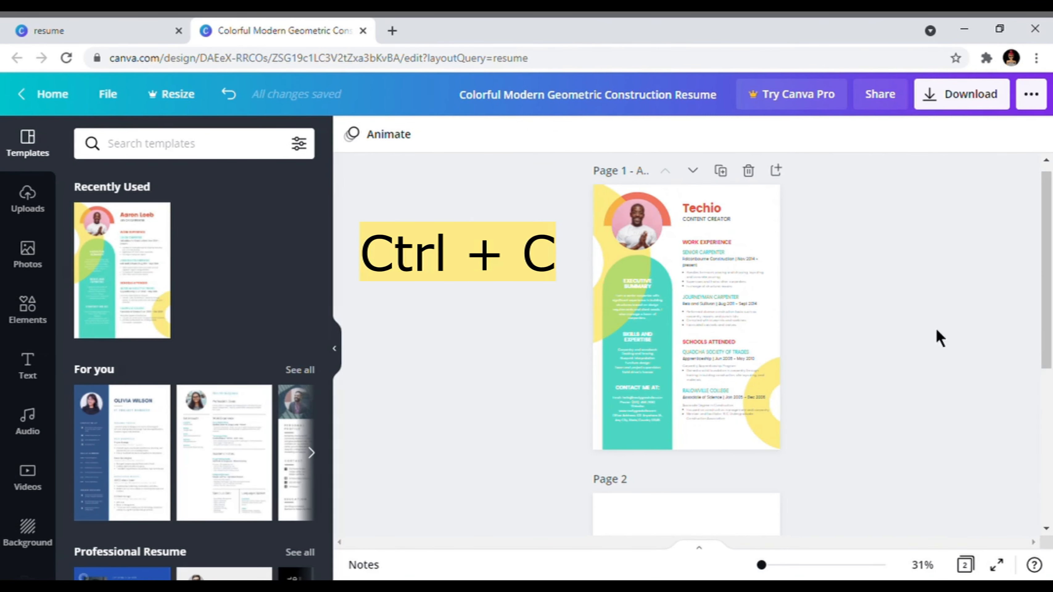
# Step: Copy the two yellow rings, the turquoise arch, the portrait photo and the red semicircle from page 1 onto page 2
pyautogui.hotkey('ctrl', 'v')
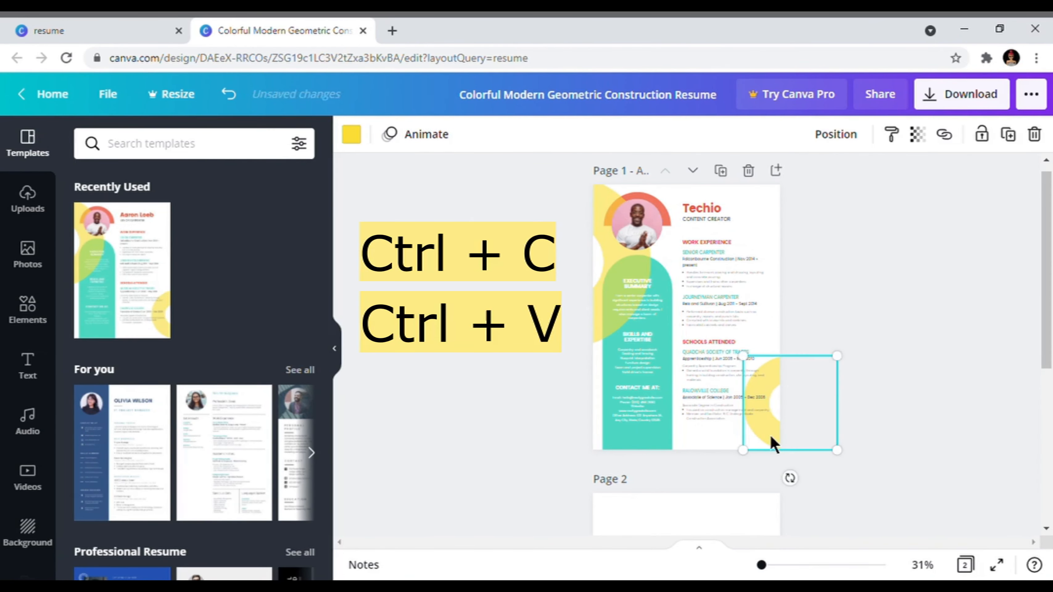
pyautogui.keyDown('shift'); pyautogui.click(644, 442); pyautogui.keyUp('shift')
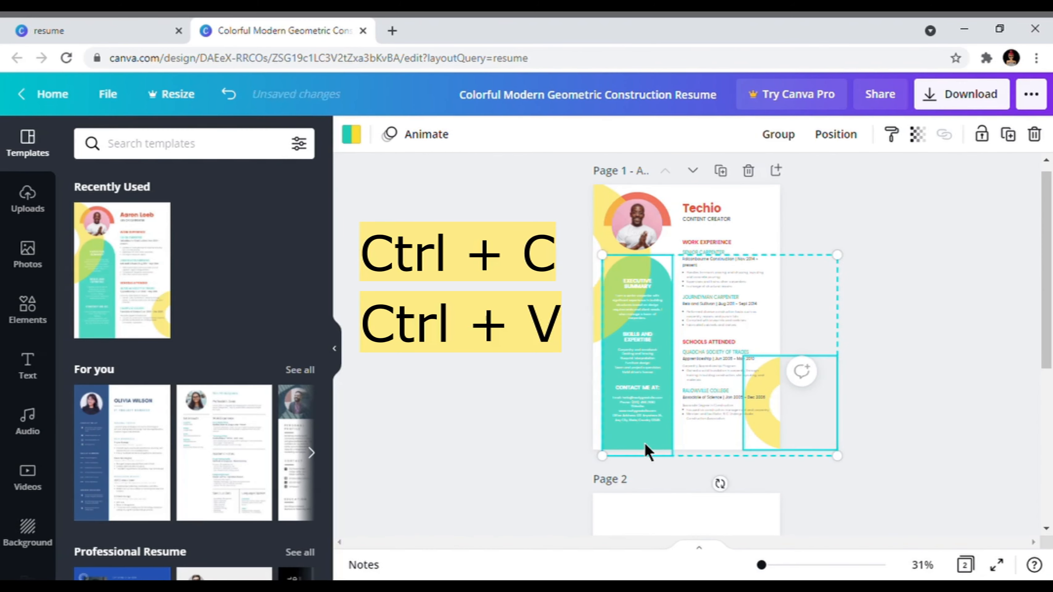
pyautogui.keyDown('shift'); pyautogui.click(601, 239); pyautogui.keyUp('shift')
pyautogui.keyDown('shift'); pyautogui.click(627, 218); pyautogui.keyUp('shift')
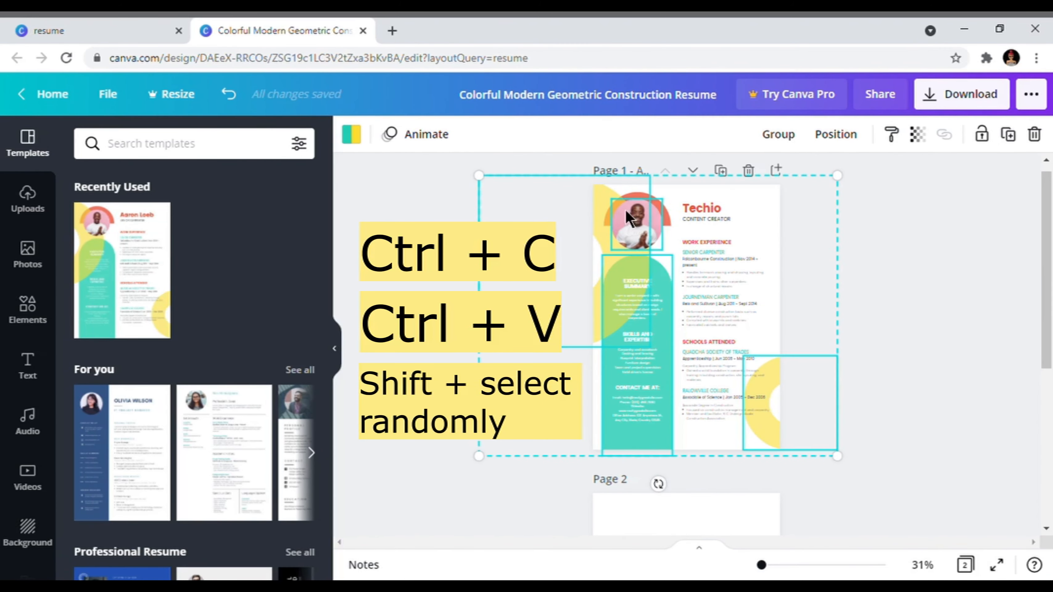
pyautogui.keyDown('shift'); pyautogui.click(664, 211); pyautogui.keyUp('shift')
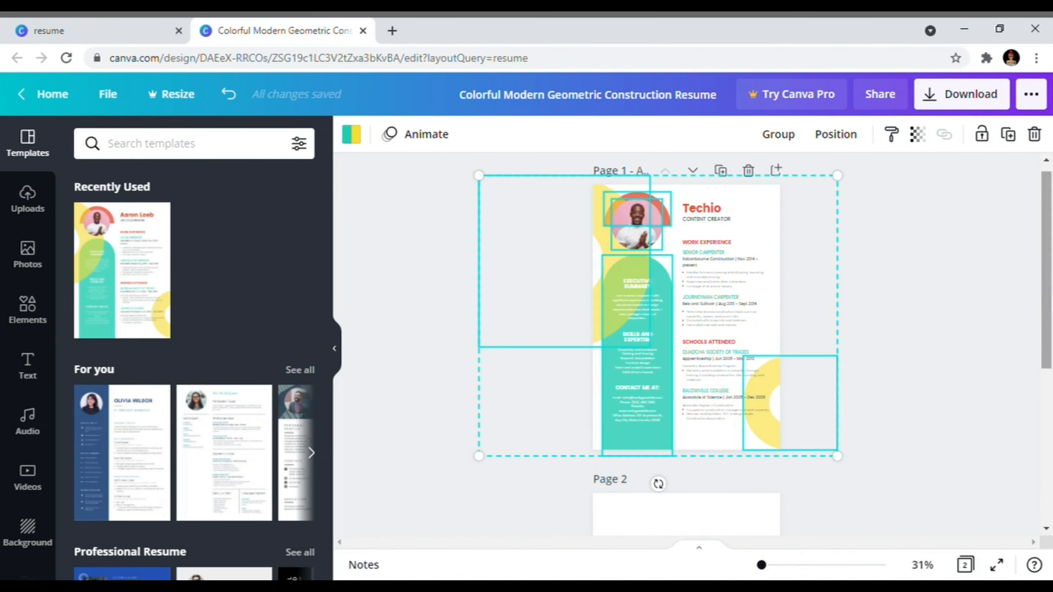
pyautogui.moveTo(1046, 226); pyautogui.dragTo(1046, 375)
pyautogui.click(687, 340)
pyautogui.hotkey('ctrl', 'v')
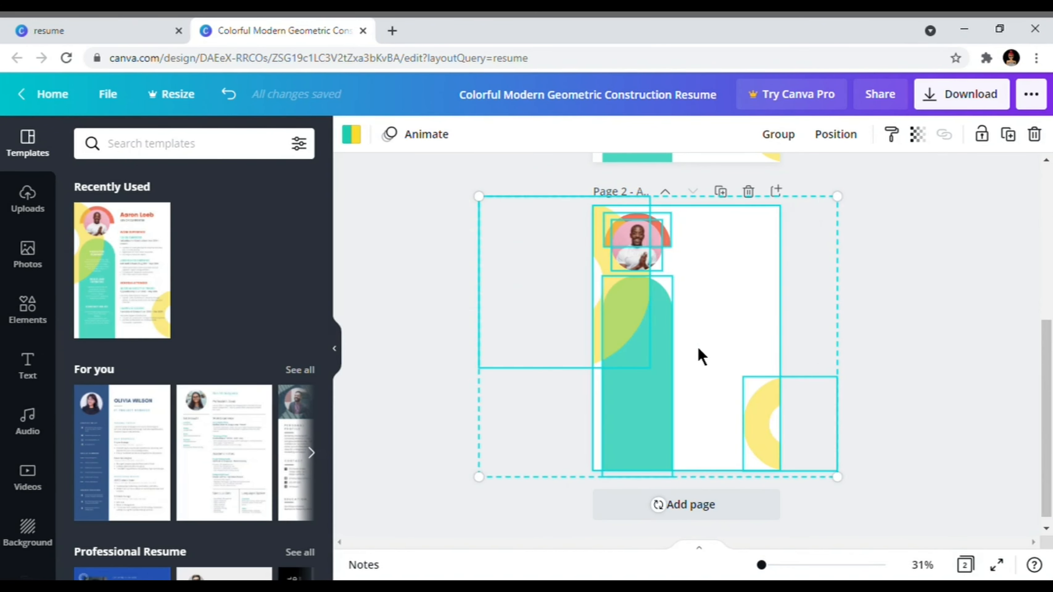
# Step: Delete the portrait photo with its frame and the red semicircle from page 2
pyautogui.click(992, 323)
pyautogui.click(641, 249)
pyautogui.press('Delete')
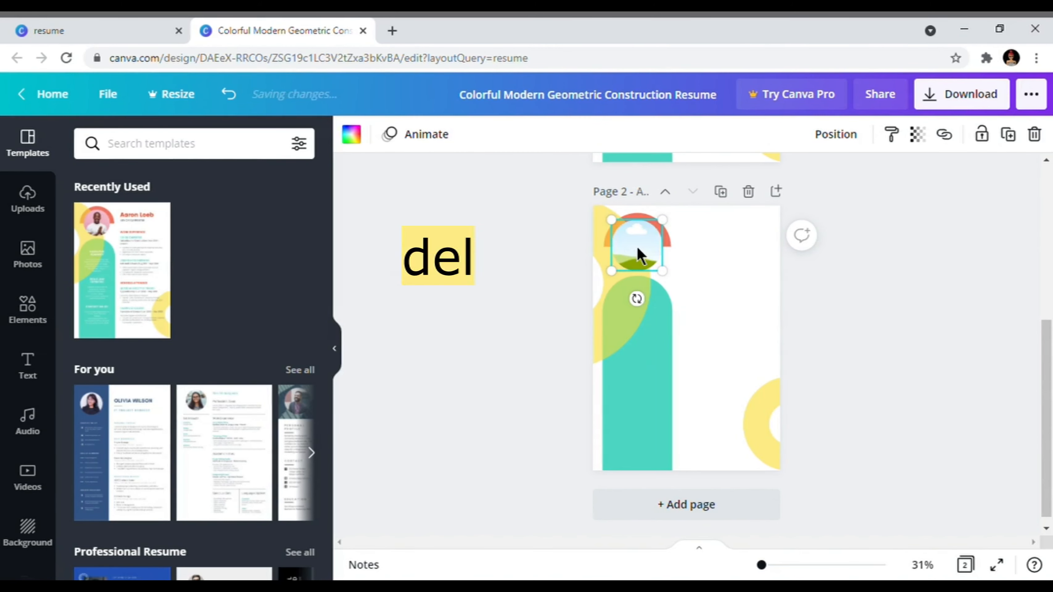
pyautogui.press('Delete')
pyautogui.click(655, 243)
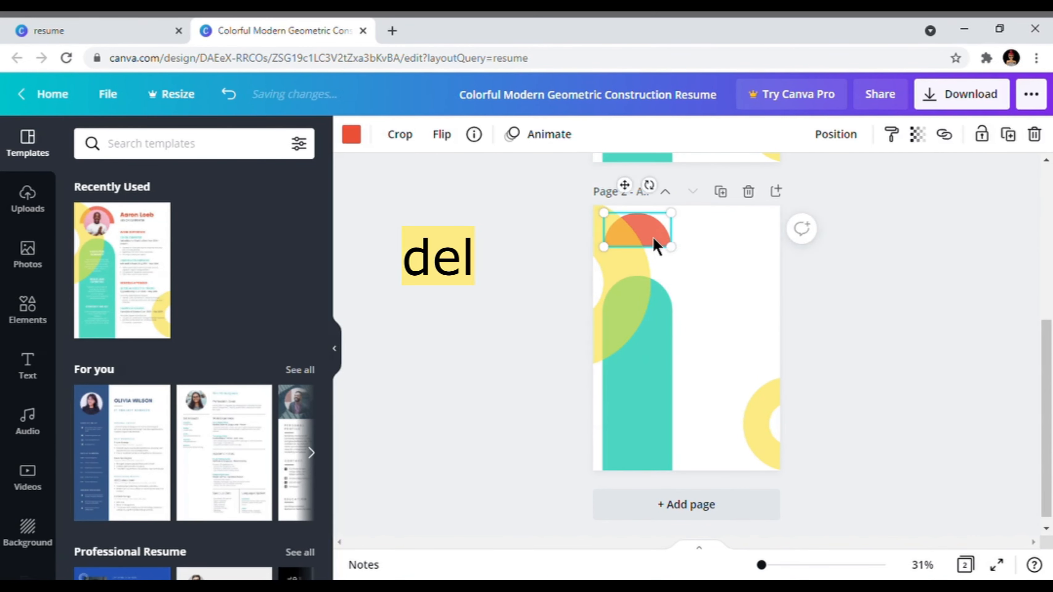
pyautogui.press('Delete')
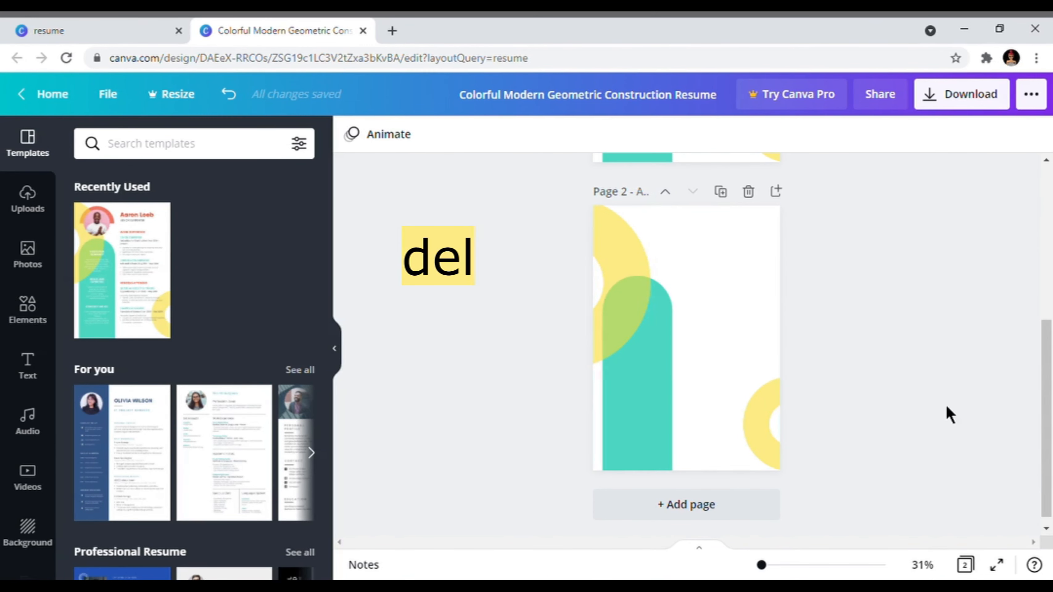
pyautogui.scroll(3, 686, 344)
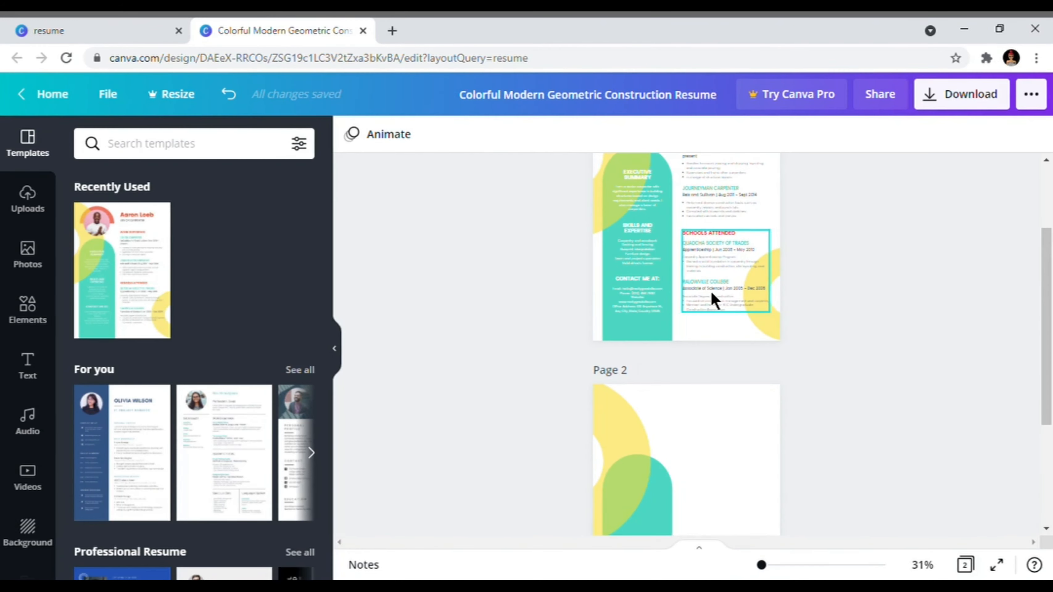
pyautogui.click(710, 291)
pyautogui.press('Escape')
pyautogui.scroll(-3, 697, 289)
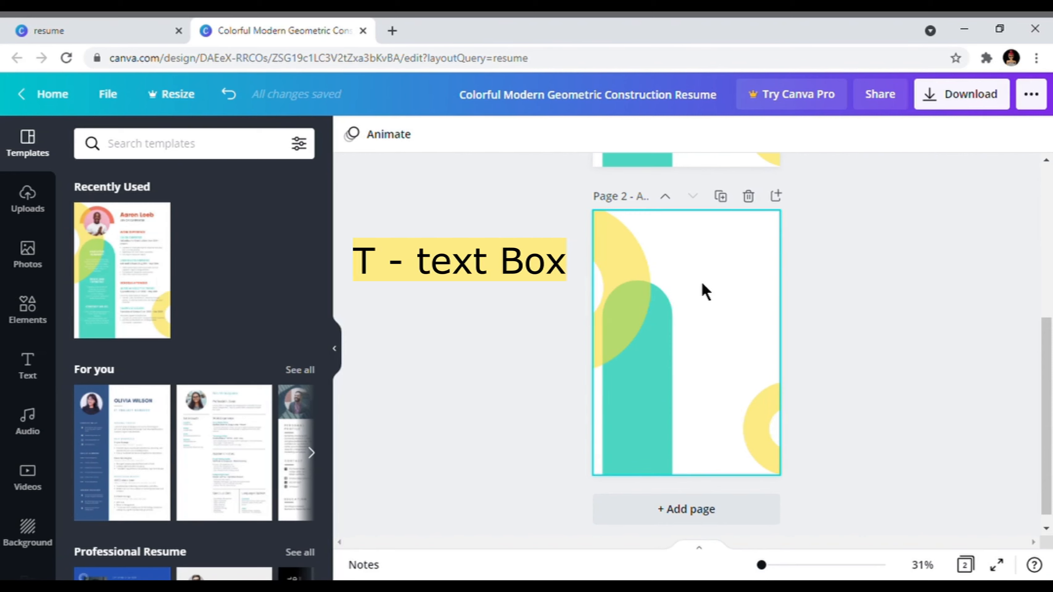
# Step: Add a text box near the top of page 2 that reads "ADDITIONAL QUALIFICATIONS"
pyautogui.press('t')
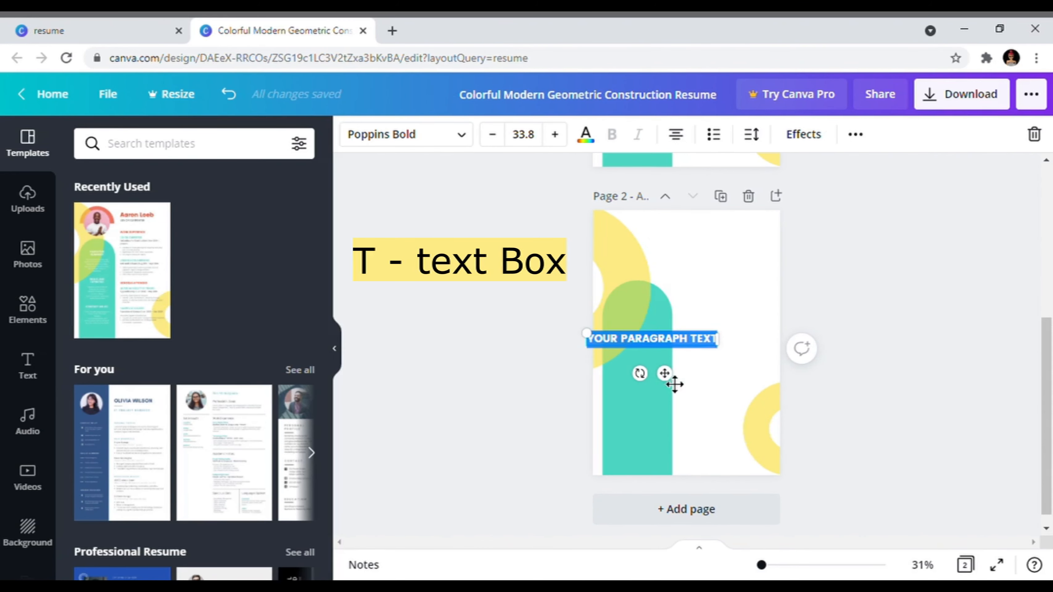
pyautogui.moveTo(675, 384); pyautogui.dragTo(707, 285)
pyautogui.doubleClick(701, 240)
pyautogui.press('BackSpace')
pyautogui.press('BackSpace')
pyautogui.press('BackSpace')
pyautogui.press('BackSpace')
pyautogui.press('BackSpace')
pyautogui.press('BackSpace')
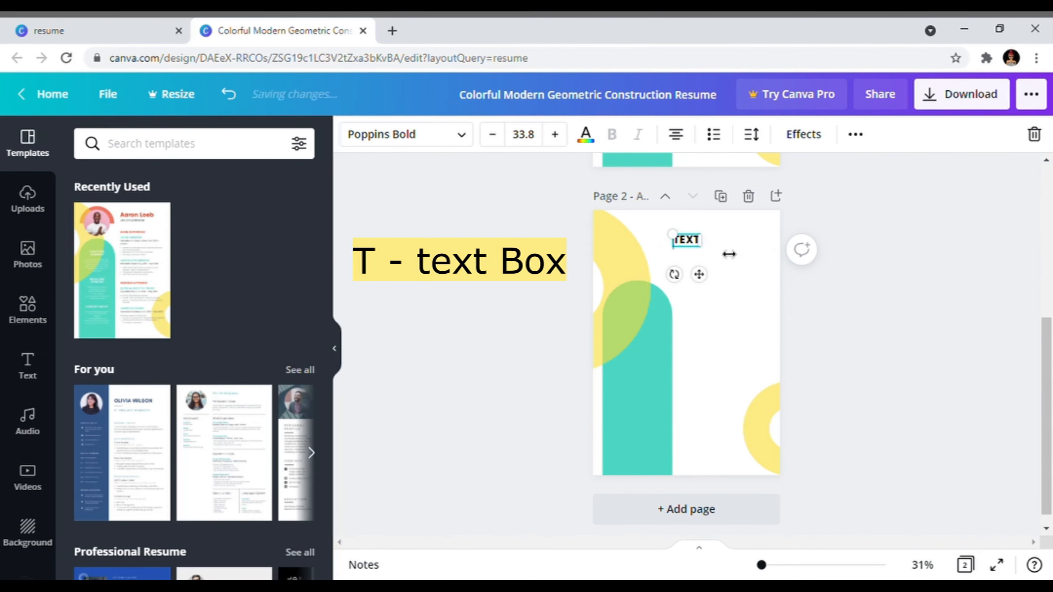
pyautogui.press('Delete')
pyautogui.press('Delete')
pyautogui.press('Delete')
pyautogui.press('Delete')
pyautogui.press('Delete')
pyautogui.write('ADI')
pyautogui.press('BackSpace')
pyautogui.write('D')
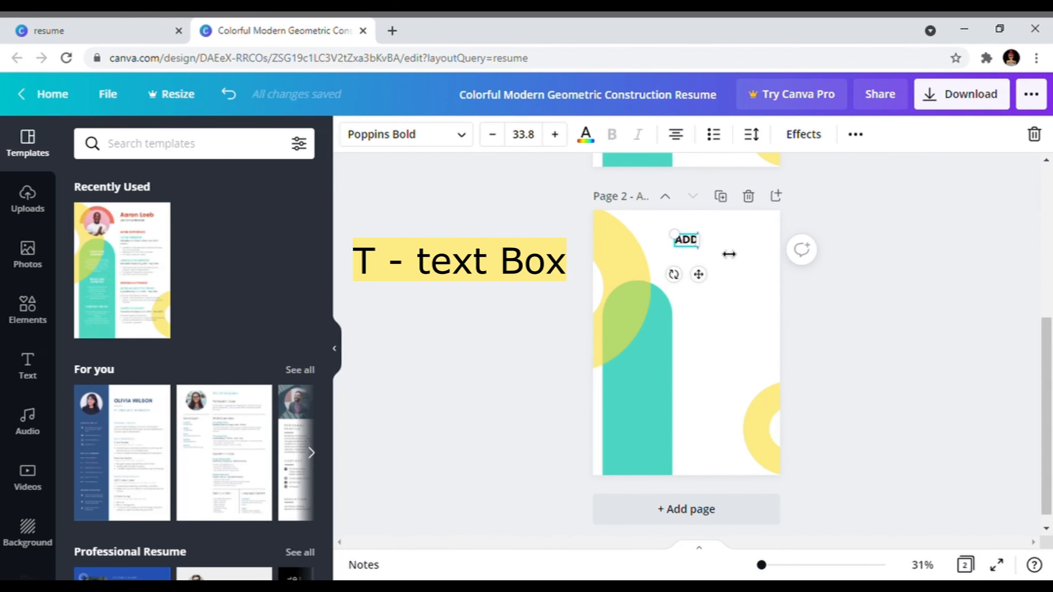
pyautogui.write('ITIONAL QUALIFICATIONS')
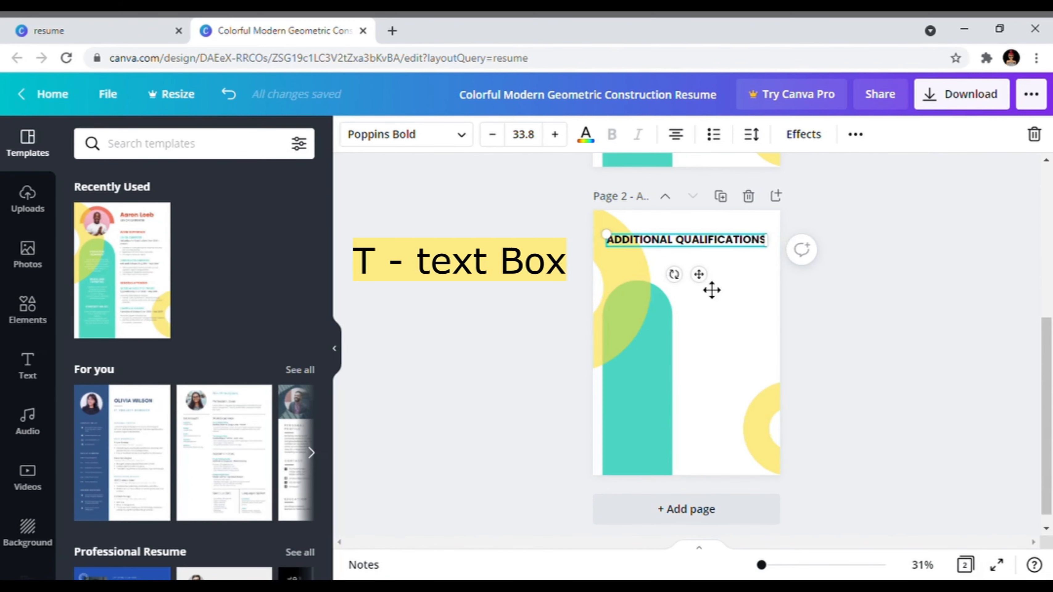
# Step: Scale the "ADDITIONAL QUALIFICATIONS" heading about its center down to font size 31.6
pyautogui.moveTo(710, 289); pyautogui.dragTo(709, 292)
pyautogui.moveTo(606, 237); pyautogui.dragTo(622, 249)
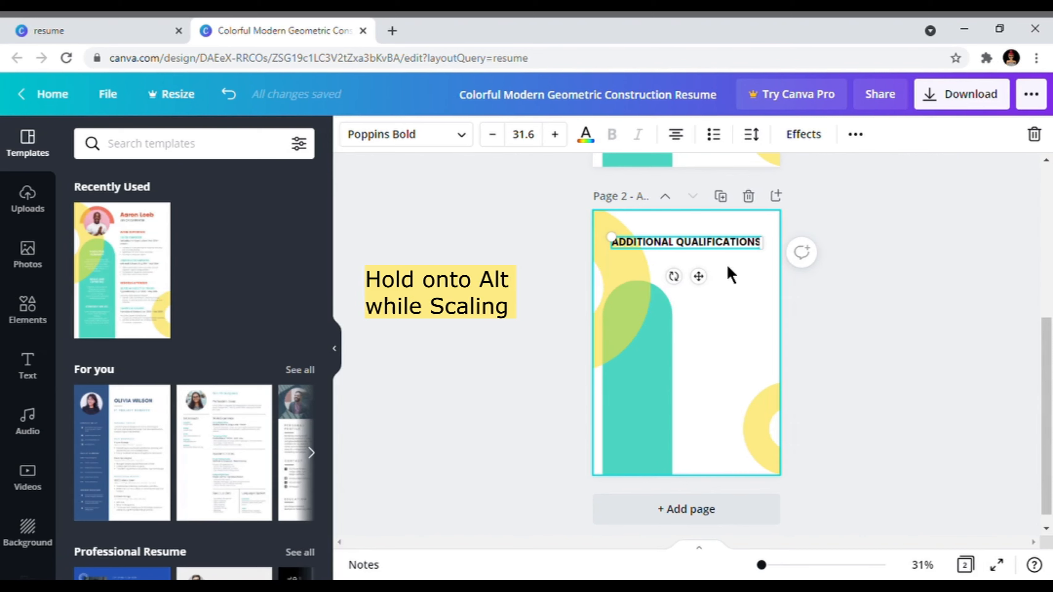
pyautogui.click(764, 301)
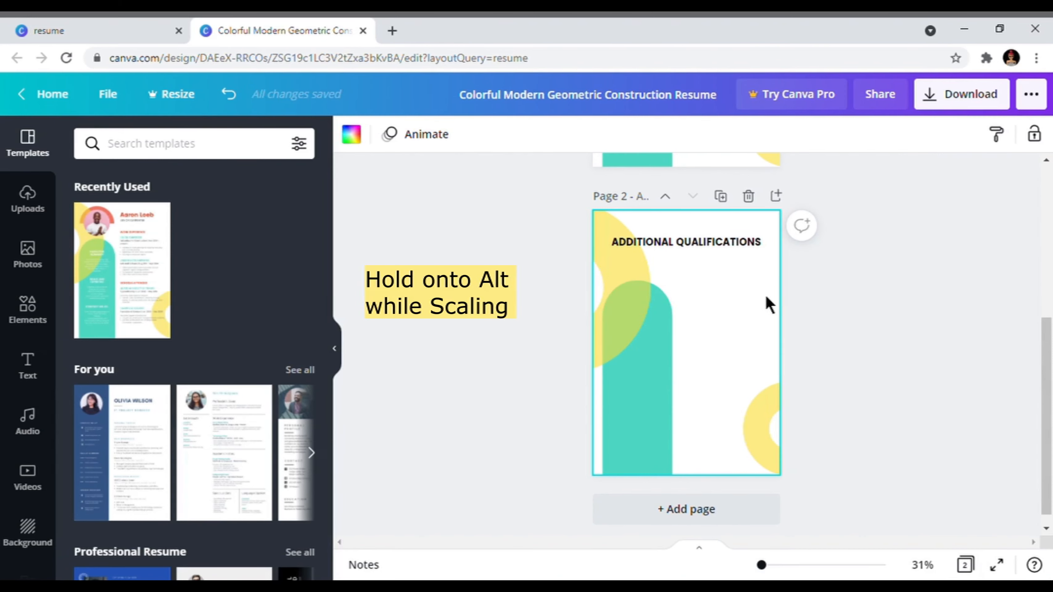
# Step: Add a second text box scaled to font size 29.5 and place it directly below the heading on page 2
pyautogui.press('t')
pyautogui.moveTo(658, 344); pyautogui.dragTo(636, 319)
pyautogui.moveTo(710, 390); pyautogui.dragTo(689, 306)
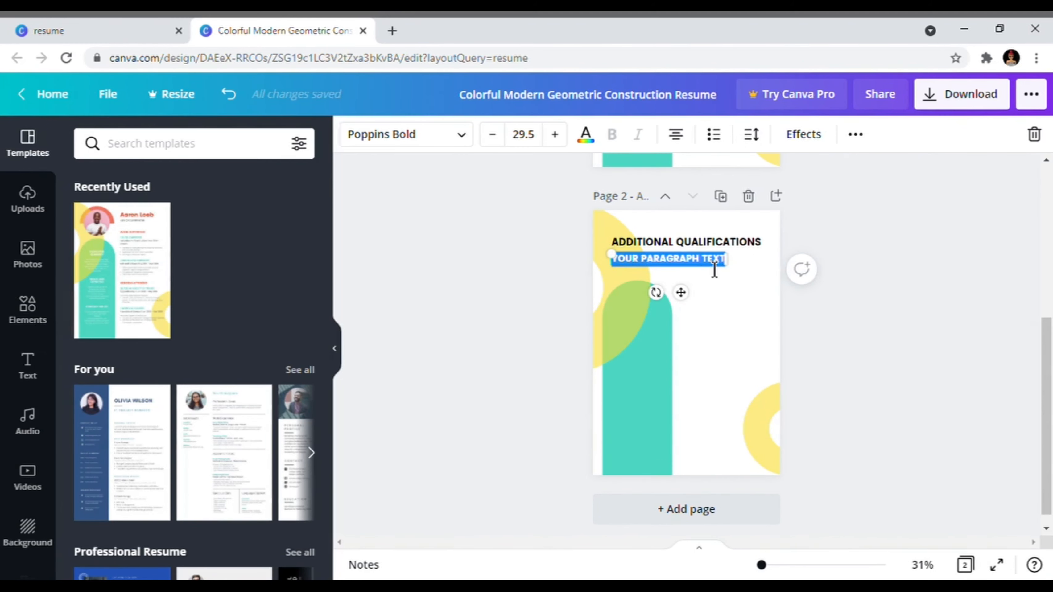
# Step: Replace the placeholder below the heading with "1. EDITING", justified and lined up with the heading's left edge
pyautogui.doubleClick(723, 268)
pyautogui.hotkey('ctrl', 'a')
pyautogui.press('BackSpace')
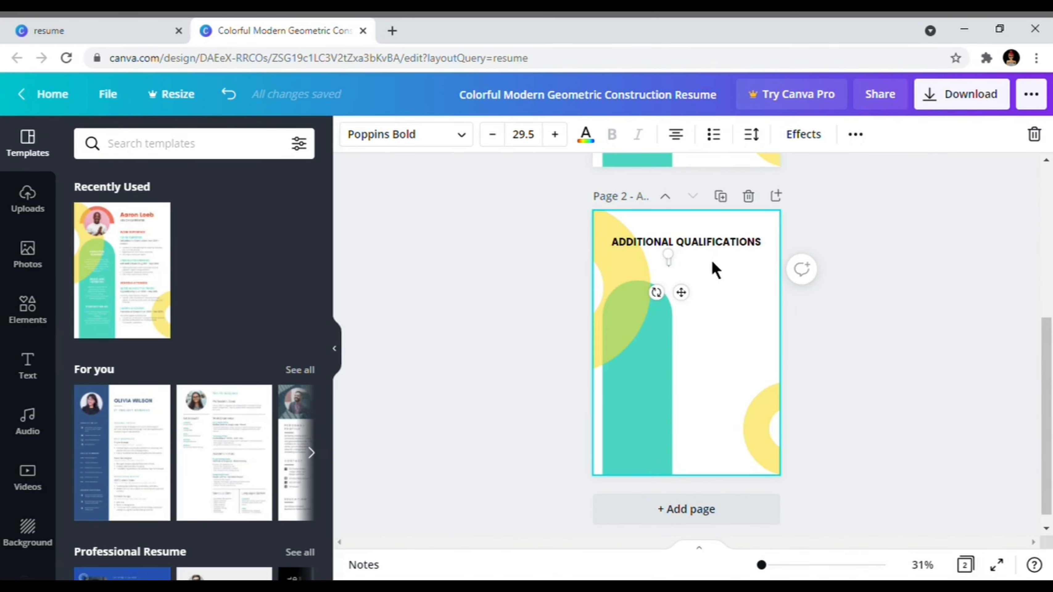
pyautogui.write('1. EDITIN')
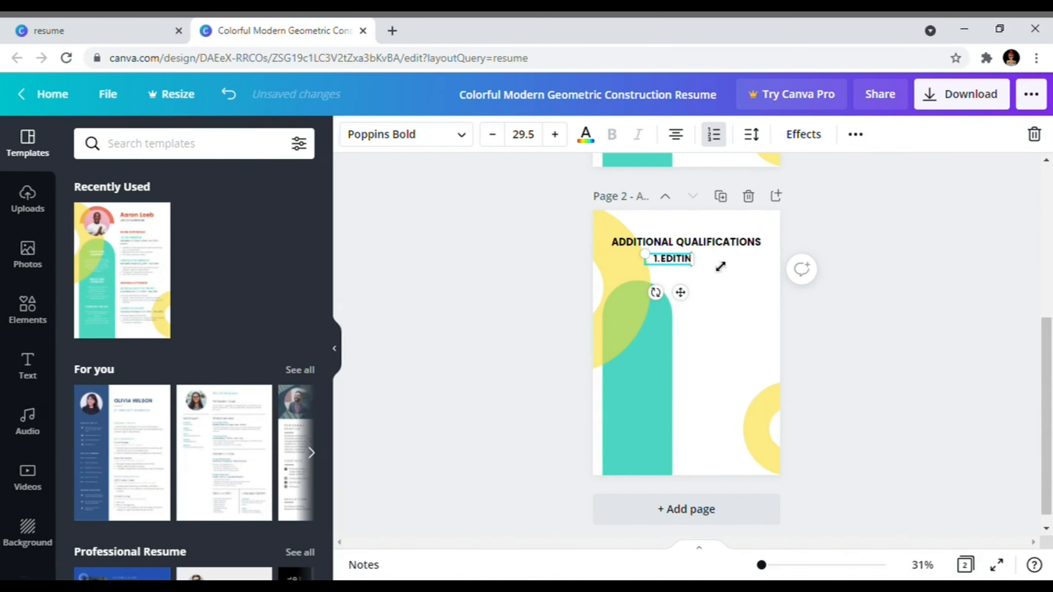
pyautogui.write('G')
pyautogui.click(677, 135)
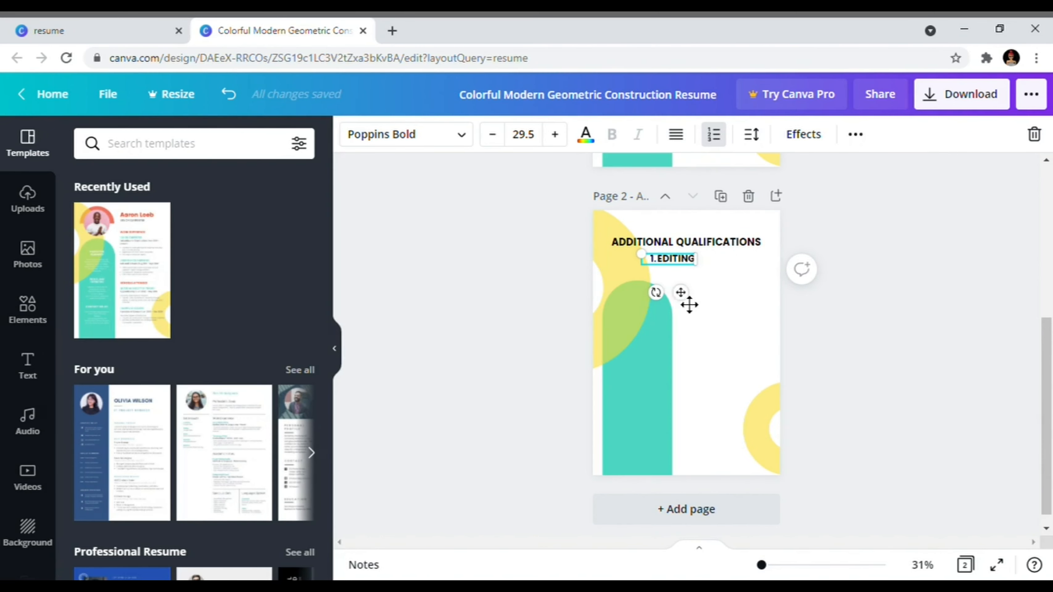
pyautogui.moveTo(689, 305); pyautogui.dragTo(658, 306)
pyautogui.click(799, 329)
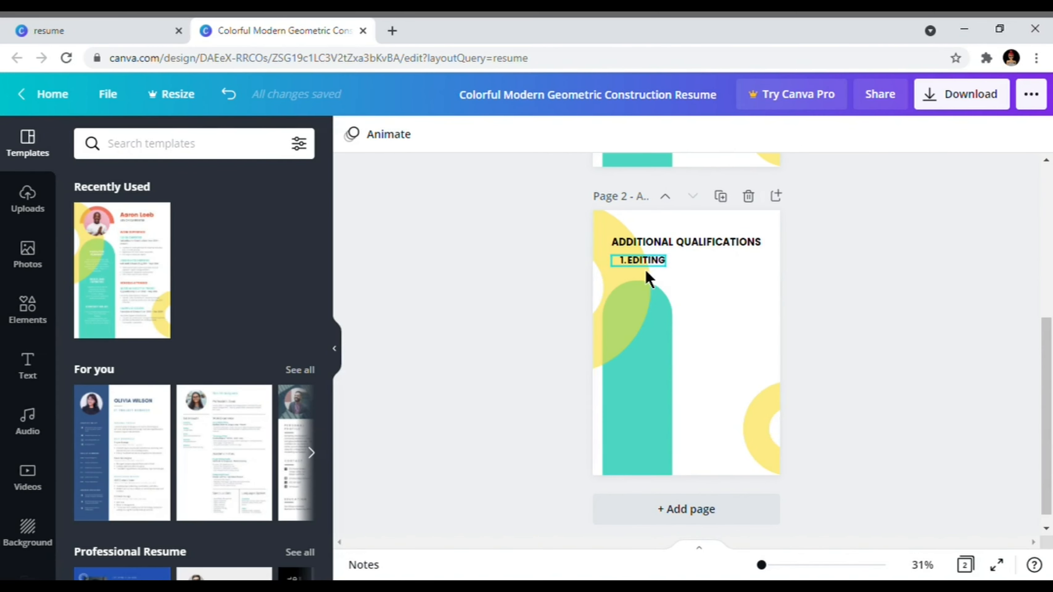
# Step: Set the "1. EDITING" line to font size 28.5 in Poppins Light
pyautogui.click(645, 266)
pyautogui.click(497, 139)
pyautogui.click(498, 139)
pyautogui.click(497, 140)
pyautogui.click(497, 140)
pyautogui.click(557, 141)
pyautogui.click(557, 141)
pyautogui.click(556, 141)
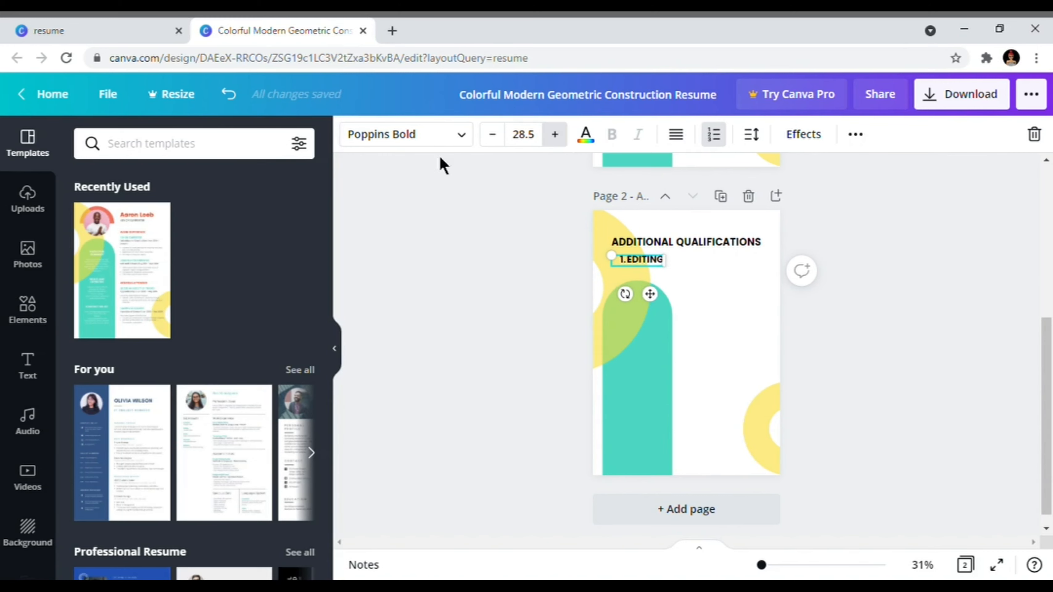
pyautogui.click(460, 139)
pyautogui.click(170, 213)
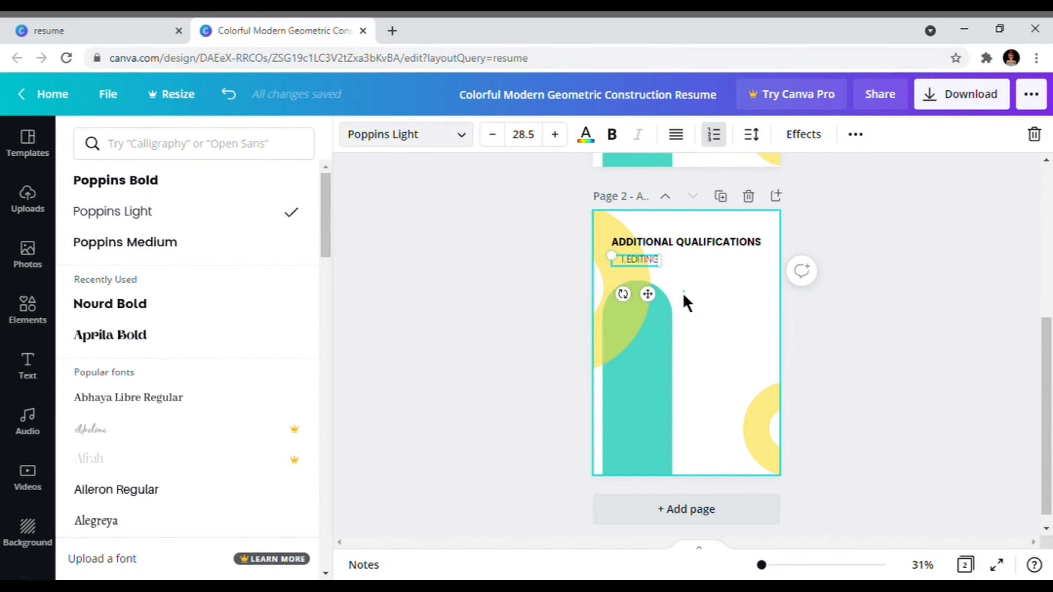
# Step: Duplicate the "1. EDITING" line and align the copy directly beneath the original
pyautogui.click(646, 261)
pyautogui.click(808, 330)
pyautogui.click(651, 263)
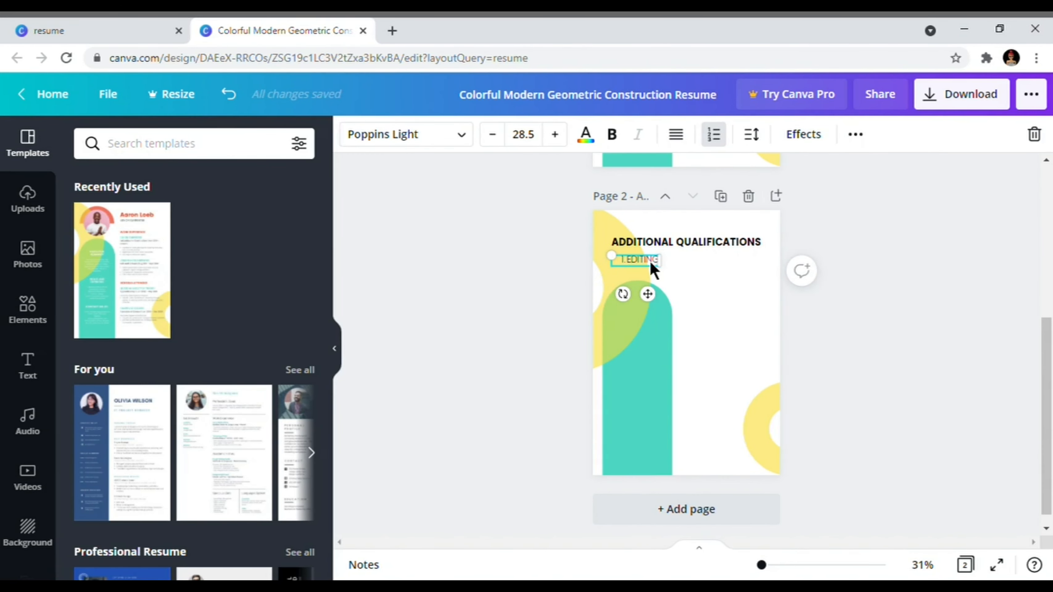
pyautogui.moveTo(653, 270); pyautogui.dragTo(658, 275)
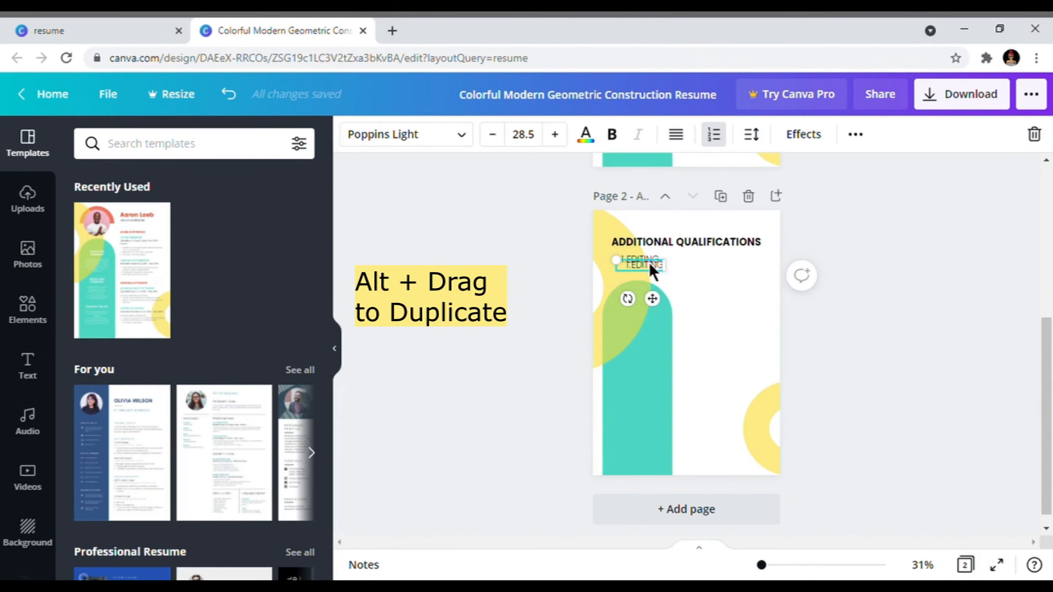
pyautogui.moveTo(663, 313)
pyautogui.mouseDown()
pyautogui.moveTo(663, 323)
pyautogui.moveTo(658, 315)
pyautogui.mouseUp()
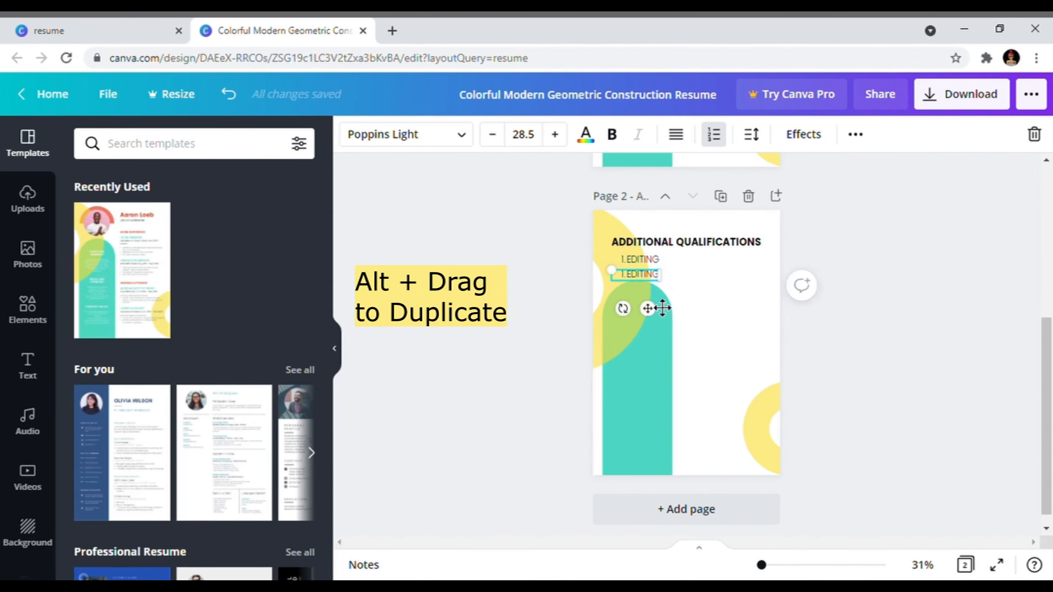
# Step: Replace the text of the duplicated line with "2. ADOBE ILLUSTRATOR"
pyautogui.doubleClick(650, 281)
pyautogui.press('BackSpace')
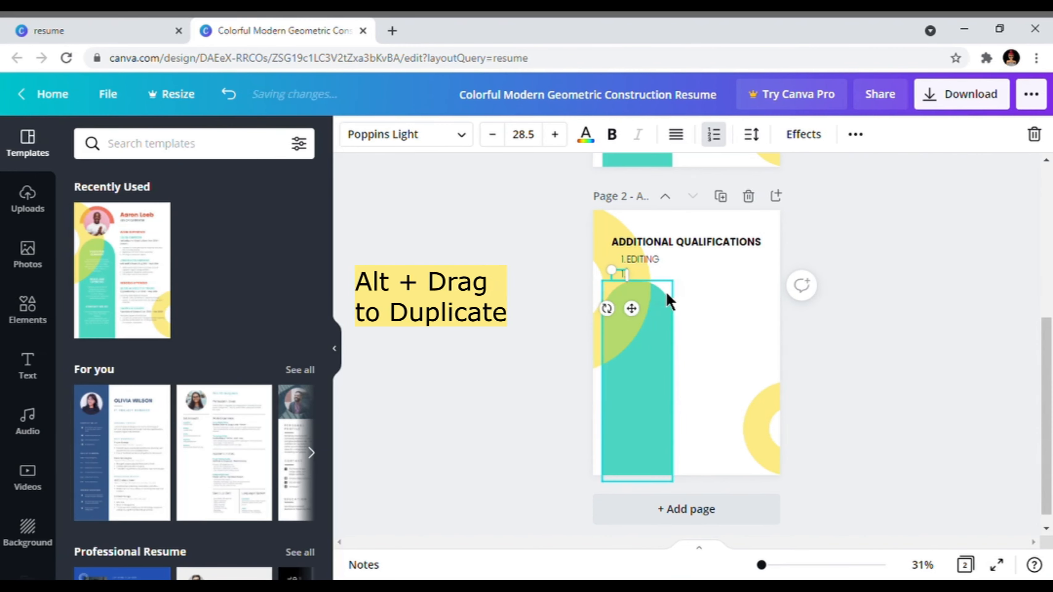
pyautogui.press('BackSpace')
pyautogui.write('2.')
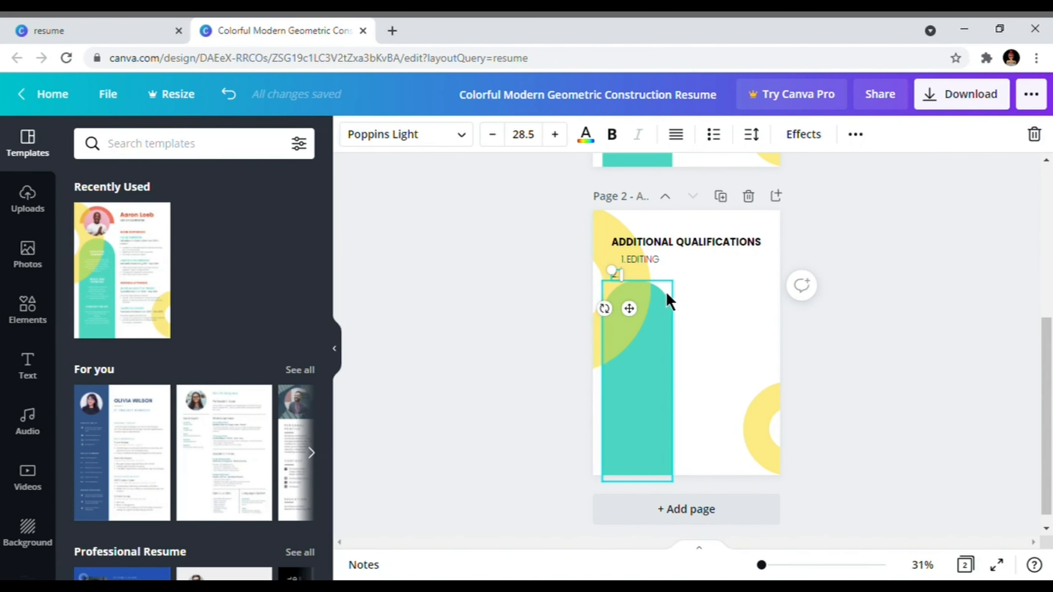
pyautogui.write(' ADOBE ILLU')
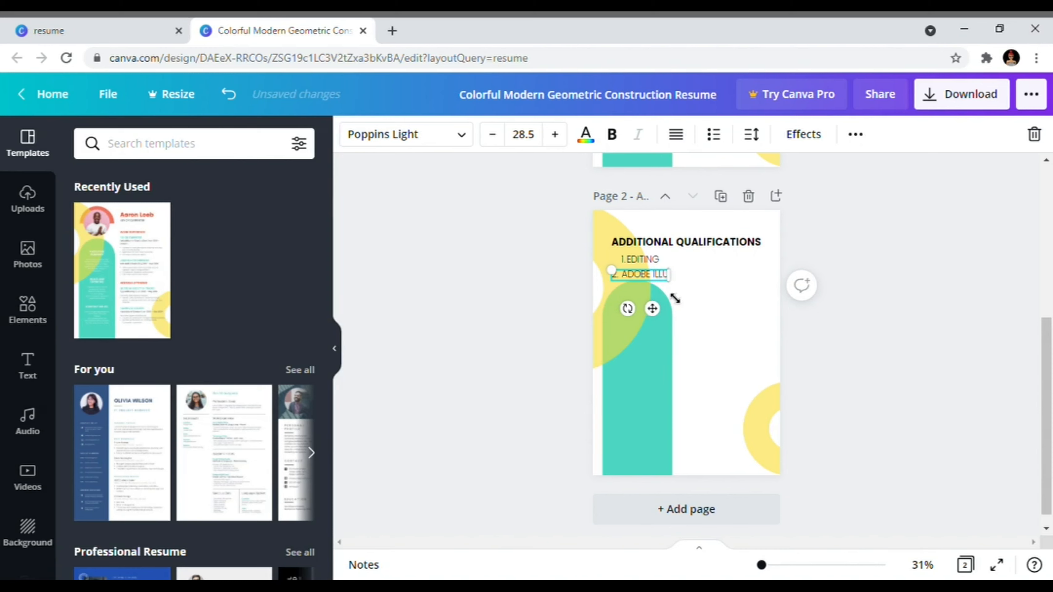
pyautogui.write('STRATOR')
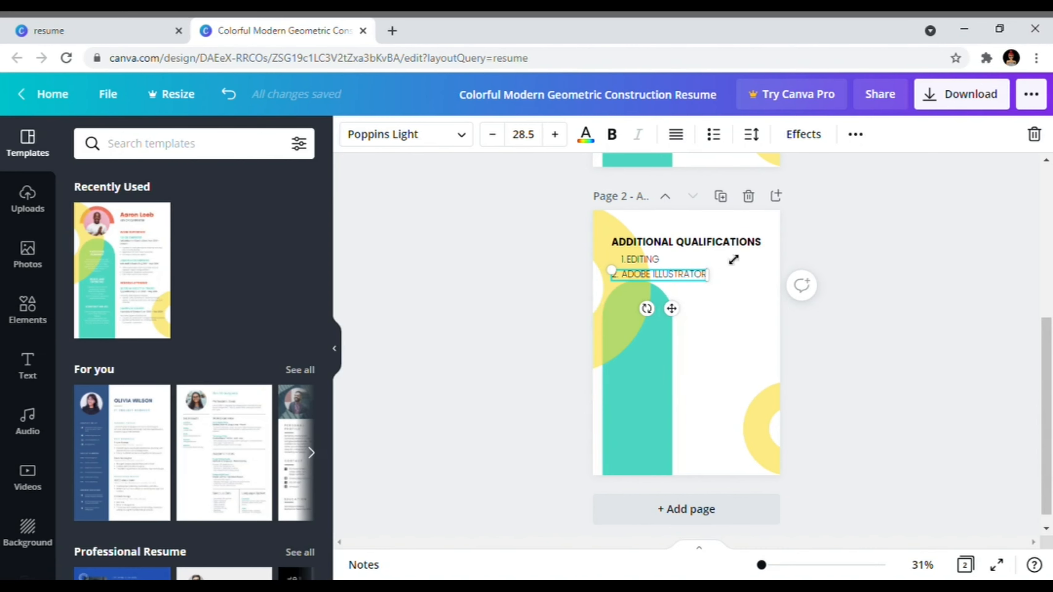
# Step: Delete the two numbered qualification lines below the heading on page 2
pyautogui.click(647, 259)
pyautogui.click(620, 265)
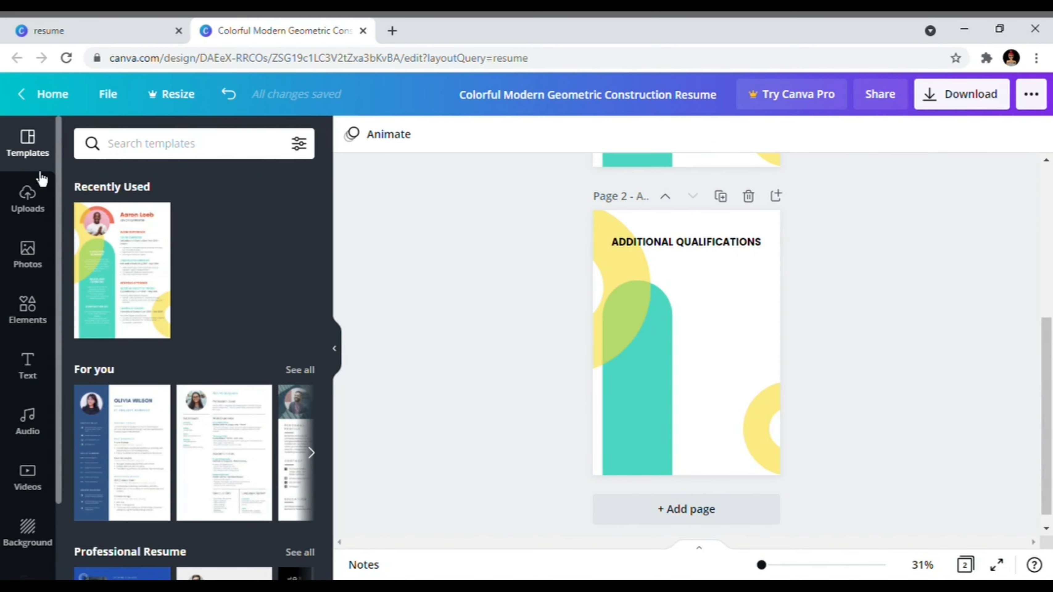
# Step: Add a preset subheading text box to page 2
pyautogui.click(30, 379)
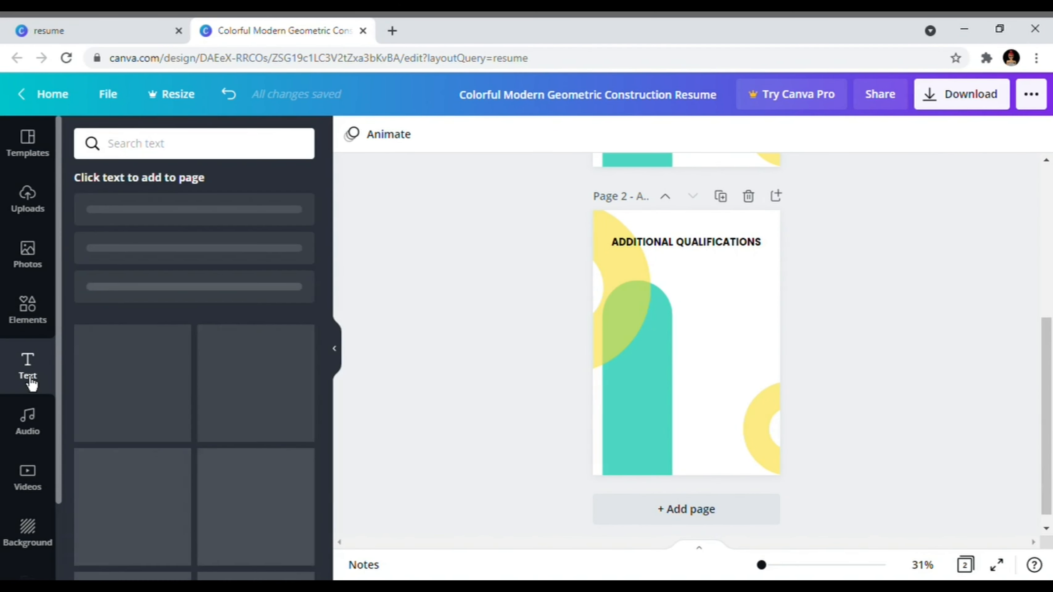
pyautogui.scroll(-10, 327, 290)
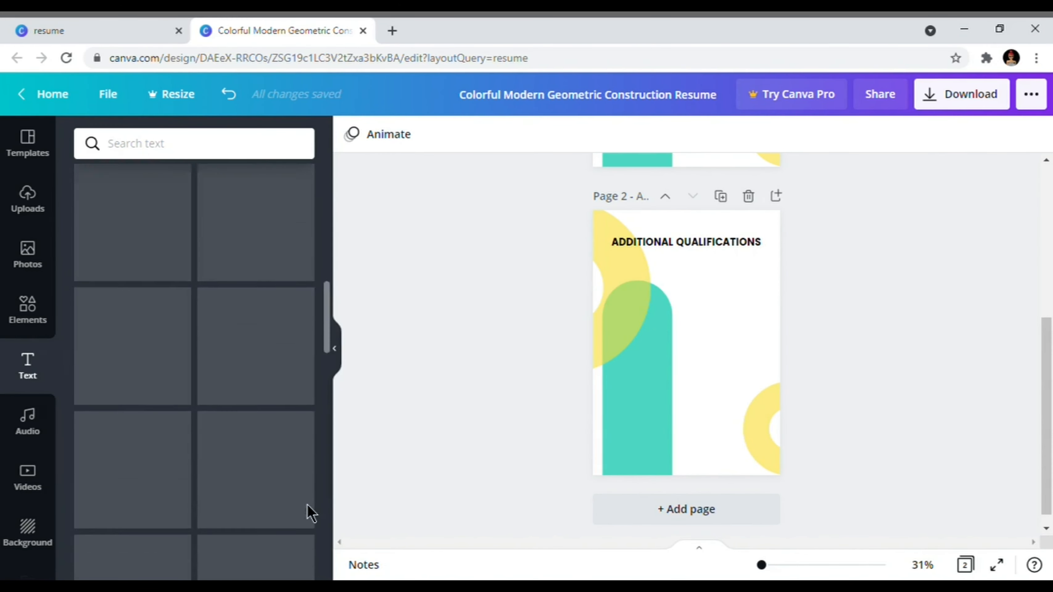
pyautogui.scroll(10, 306, 415)
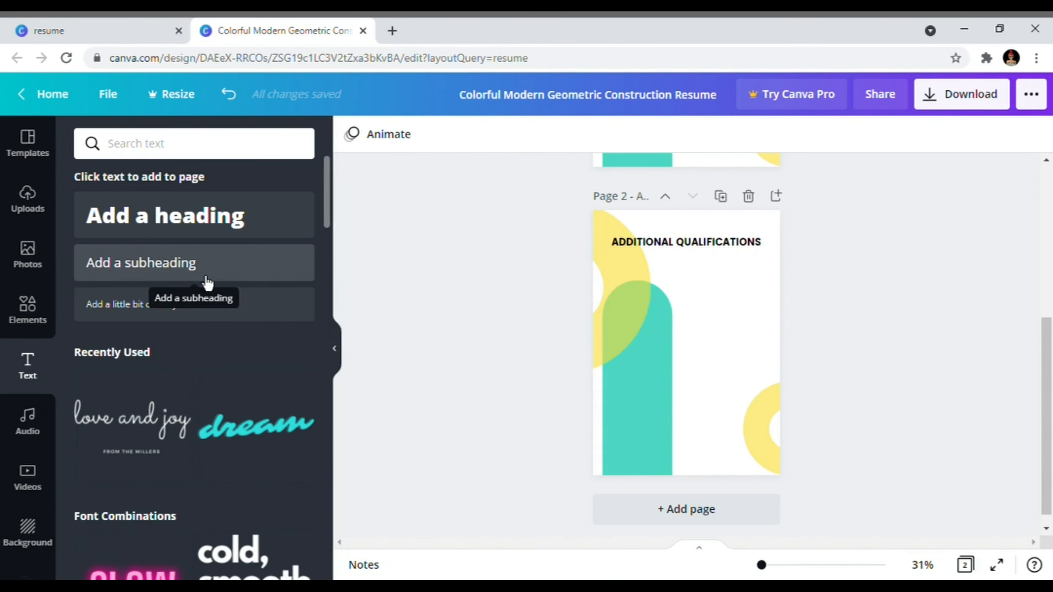
pyautogui.click(207, 283)
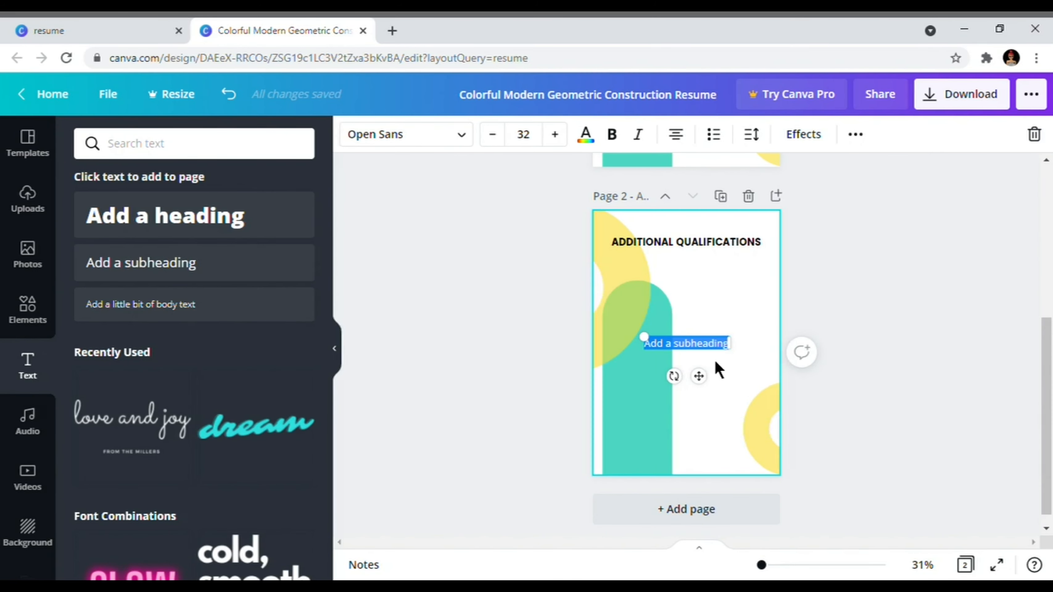
# Step: Replace the placeholder text of the new text box with a numbered list: "Editing" and "Adobe Illustrator"
pyautogui.press('BackSpace')
pyautogui.hotkey('ctrl', 'shift', '7')
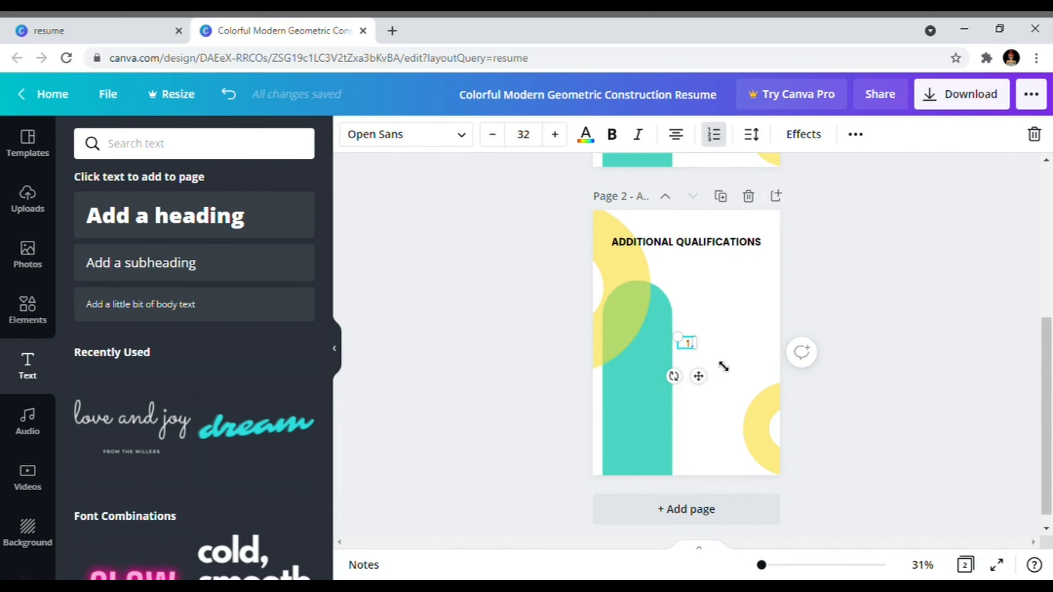
pyautogui.write('Editing')
pyautogui.press('Return')
pyautogui.write('Adobe Il')
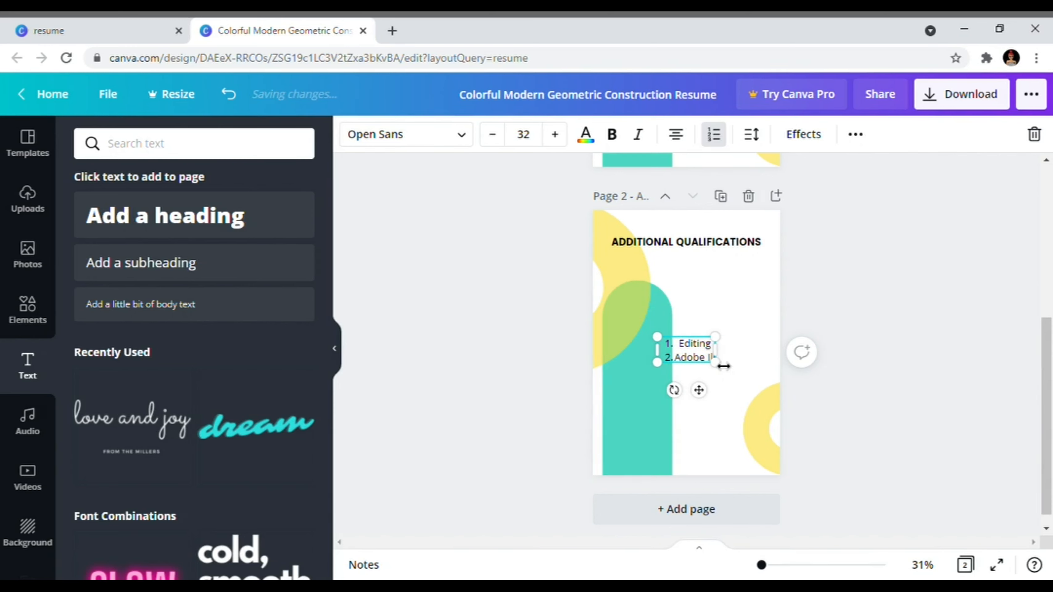
pyautogui.write('lustr')
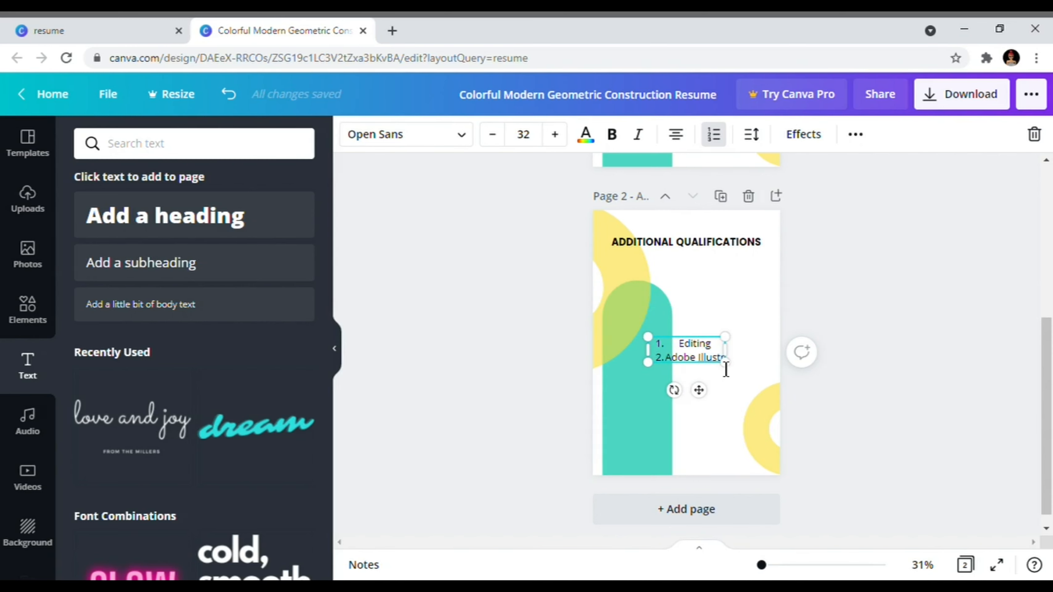
pyautogui.write('ator')
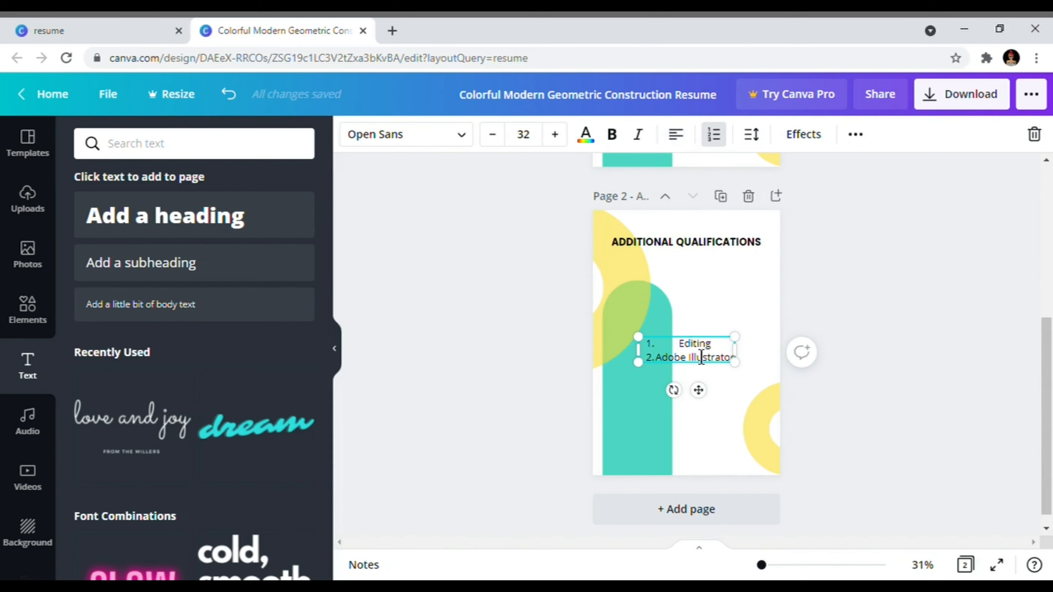
# Step: Left-align the numbered list and move it directly beneath the "ADDITIONAL QUALIFICATIONS" heading
pyautogui.click(679, 135)
pyautogui.moveTo(699, 389); pyautogui.dragTo(689, 310)
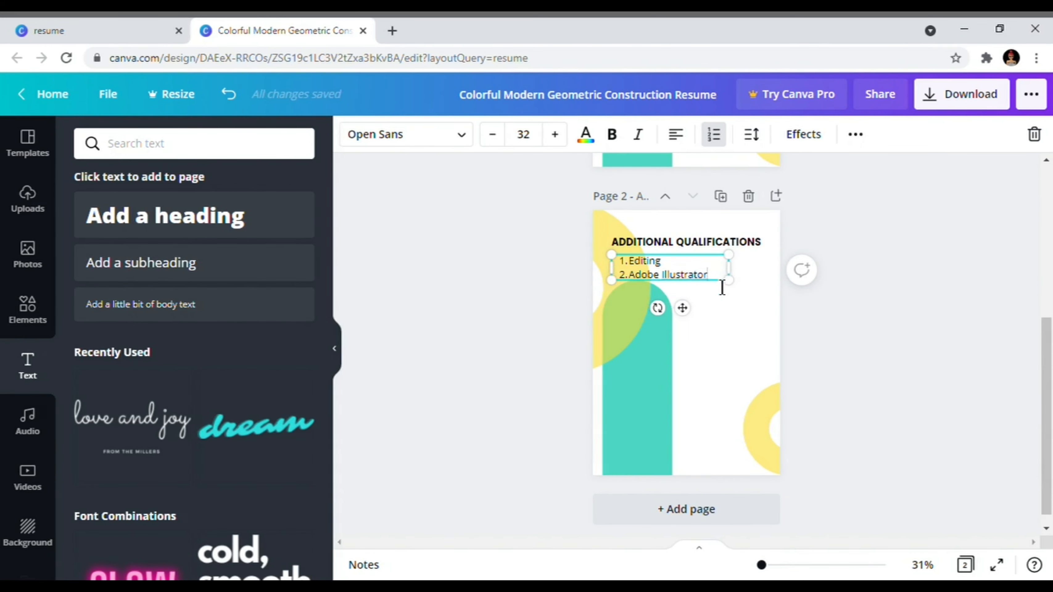
pyautogui.click(804, 273)
# Step: Group the "ADDITIONAL QUALIFICATIONS" heading with its numbered list and move the group slightly up
pyautogui.moveTo(727, 276); pyautogui.dragTo(675, 238)
pyautogui.click(809, 284)
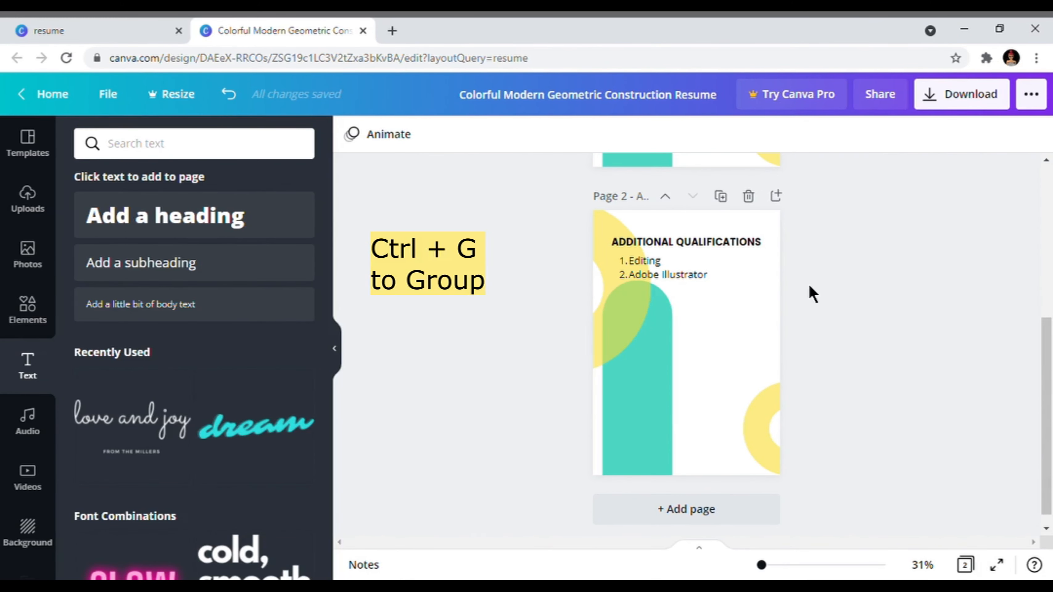
pyautogui.moveTo(792, 292); pyautogui.dragTo(669, 237)
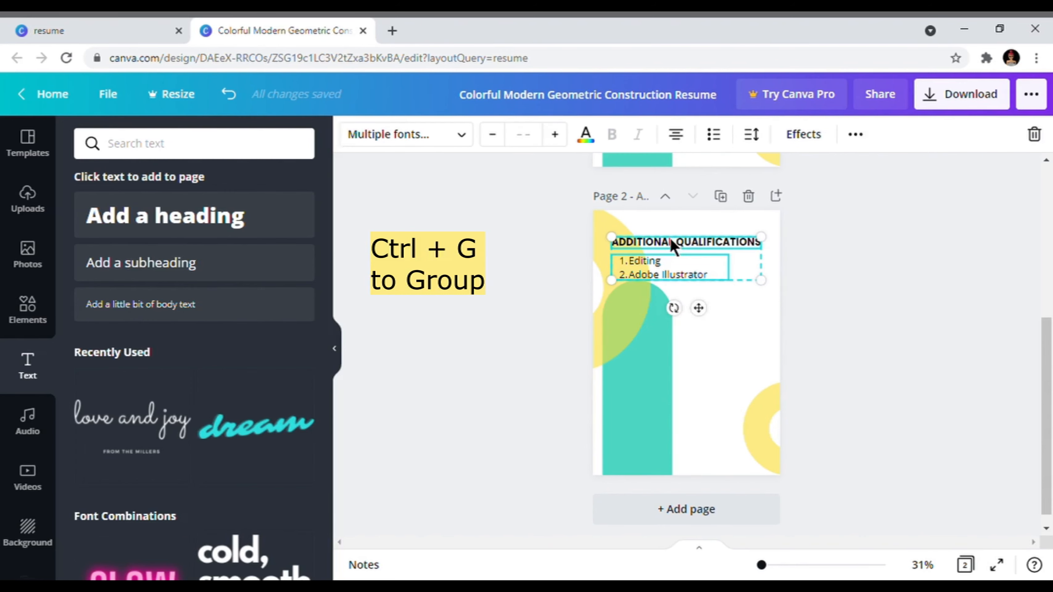
pyautogui.hotkey('ctrl', 'g')
pyautogui.click(682, 258)
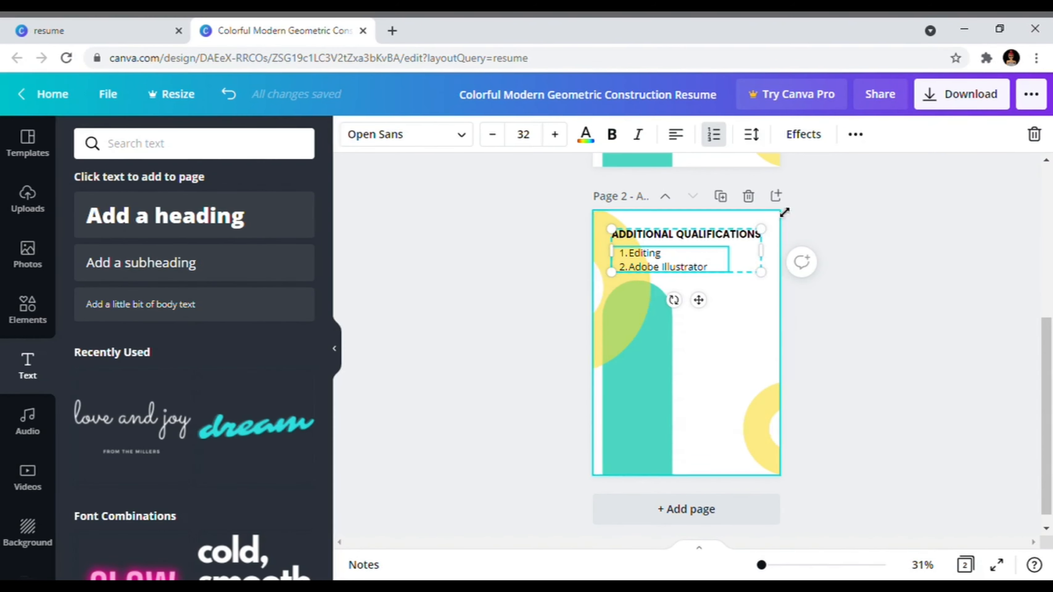
# Step: Ungroup the heading and numbered list, and group the two text boxes again
pyautogui.click(855, 135)
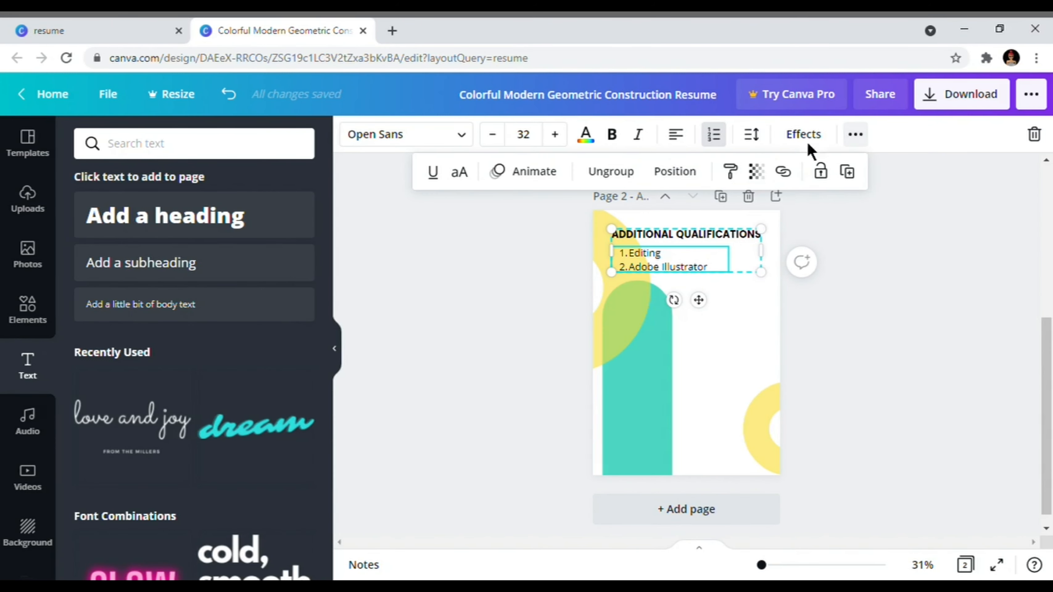
pyautogui.click(611, 171)
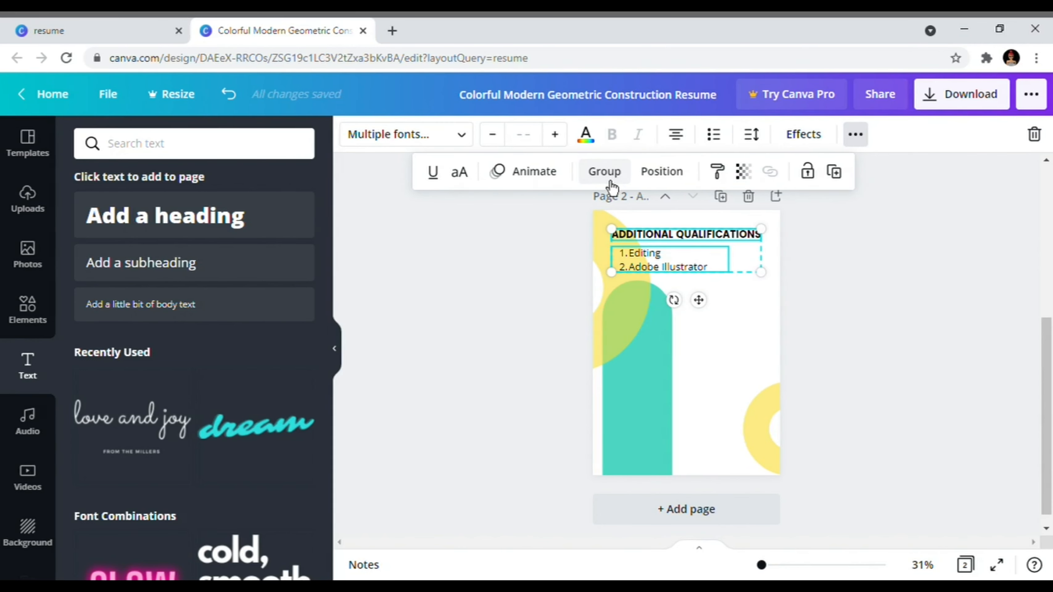
pyautogui.click(874, 310)
pyautogui.moveTo(810, 279); pyautogui.dragTo(697, 231)
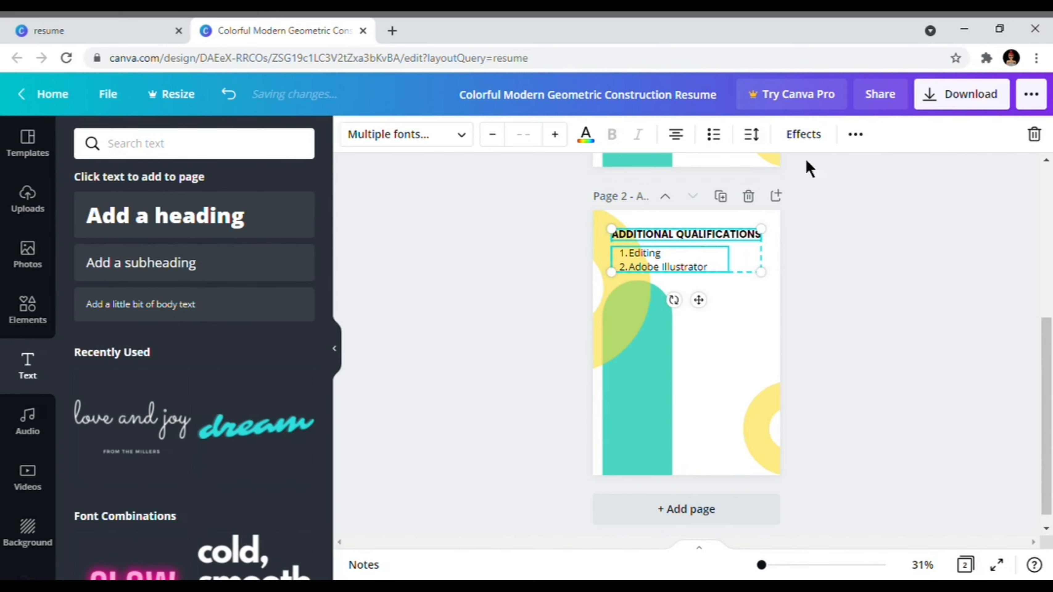
pyautogui.click(854, 143)
pyautogui.click(634, 178)
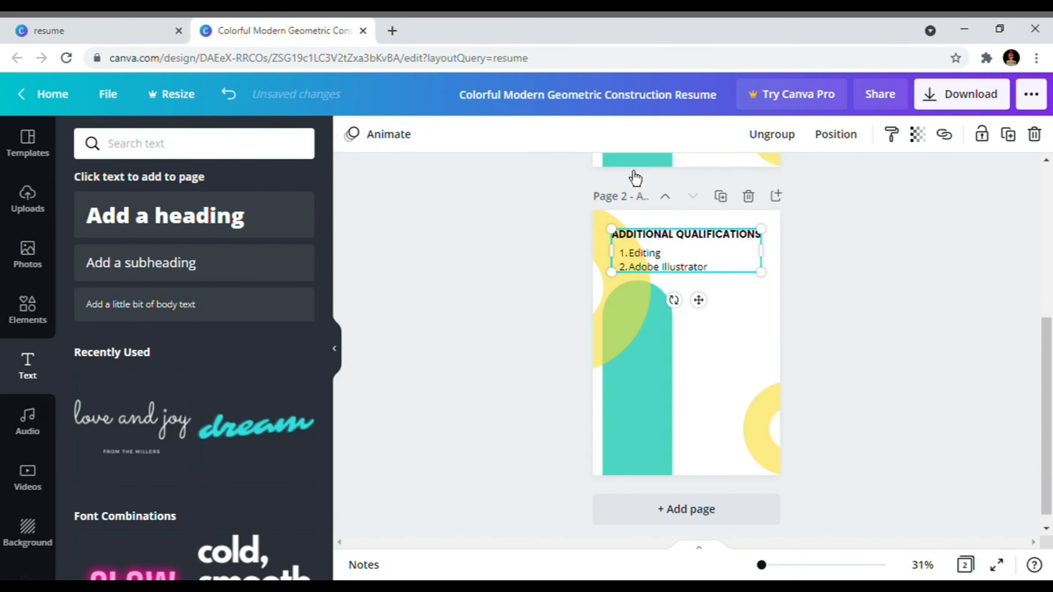
pyautogui.moveTo(710, 308)
pyautogui.mouseDown()
pyautogui.moveTo(714, 388)
pyautogui.moveTo(703, 284)
pyautogui.moveTo(719, 363)
pyautogui.moveTo(712, 301)
pyautogui.moveTo(706, 308)
pyautogui.mouseUp()
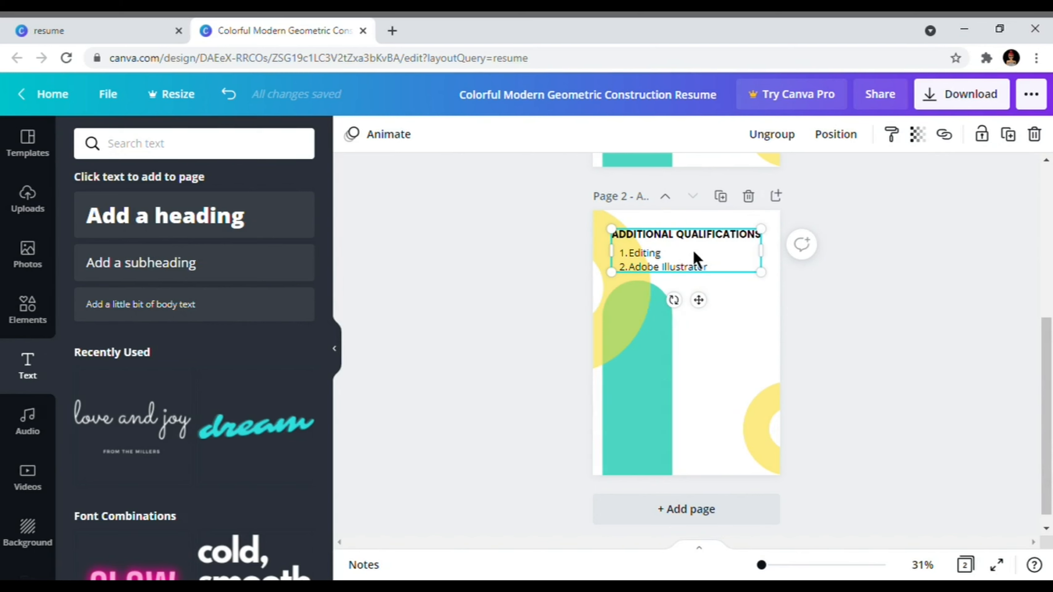
# Step: Duplicate the grouped qualifications section and place the copy beneath the original on page 2
pyautogui.hotkey('ctrl', 'd')
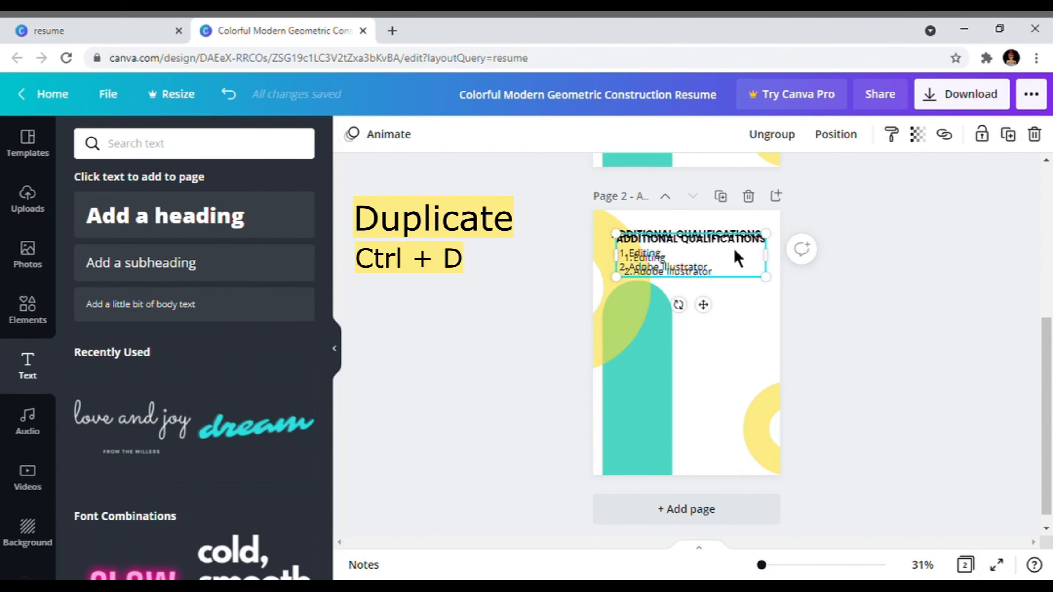
pyautogui.moveTo(708, 313); pyautogui.dragTo(715, 372)
pyautogui.click(886, 318)
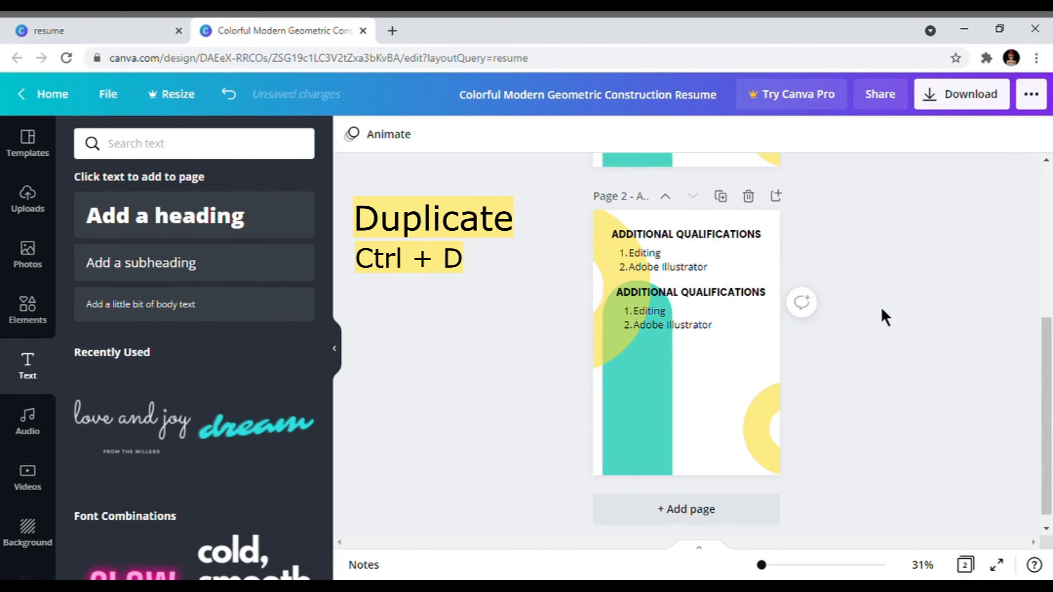
# Step: Duplicate the second qualifications group and place this third copy below it
pyautogui.click(729, 298)
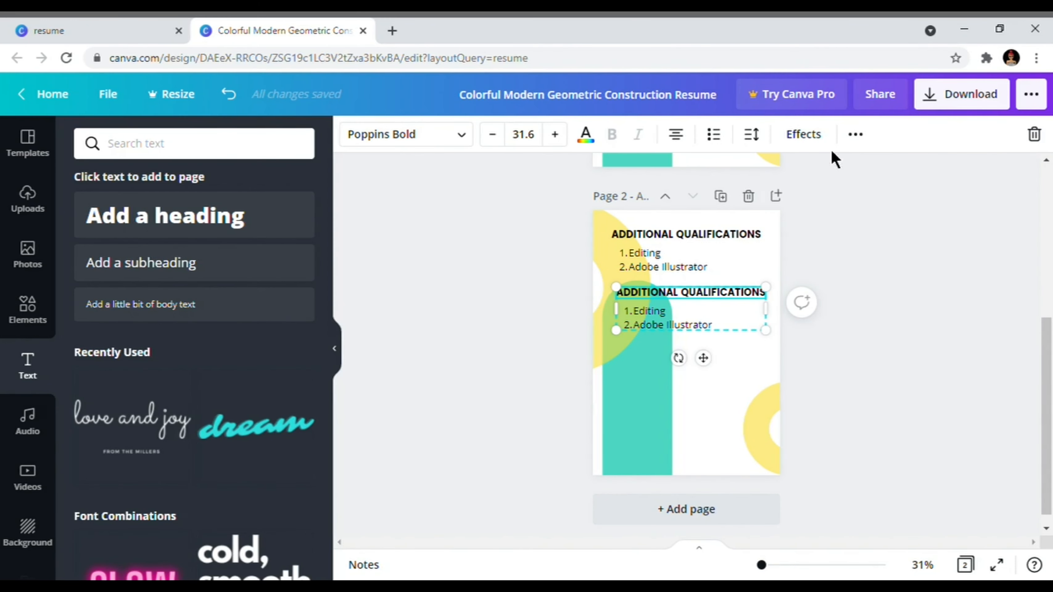
pyautogui.click(857, 140)
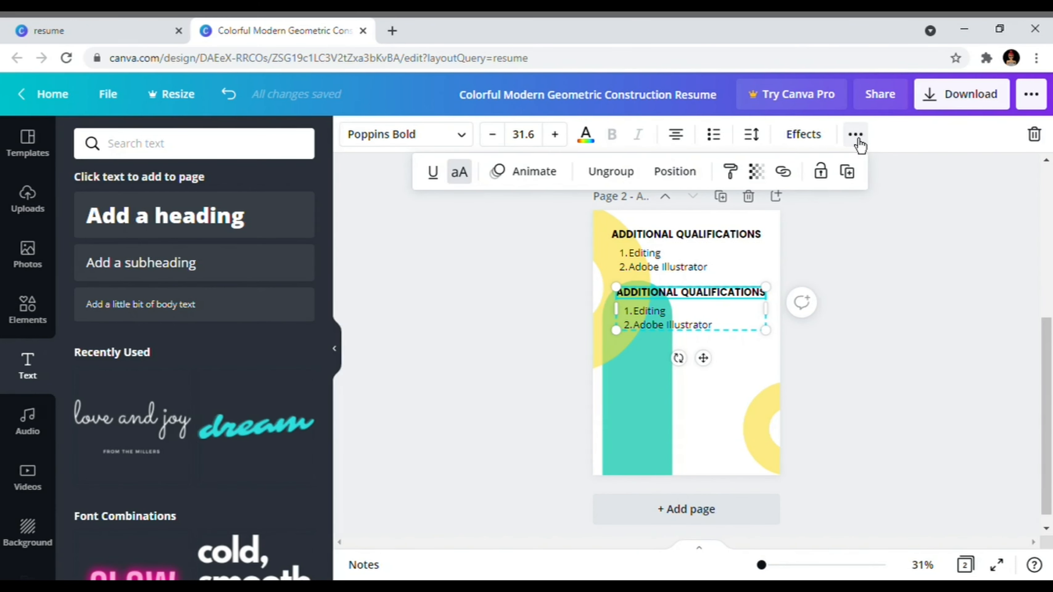
pyautogui.click(856, 185)
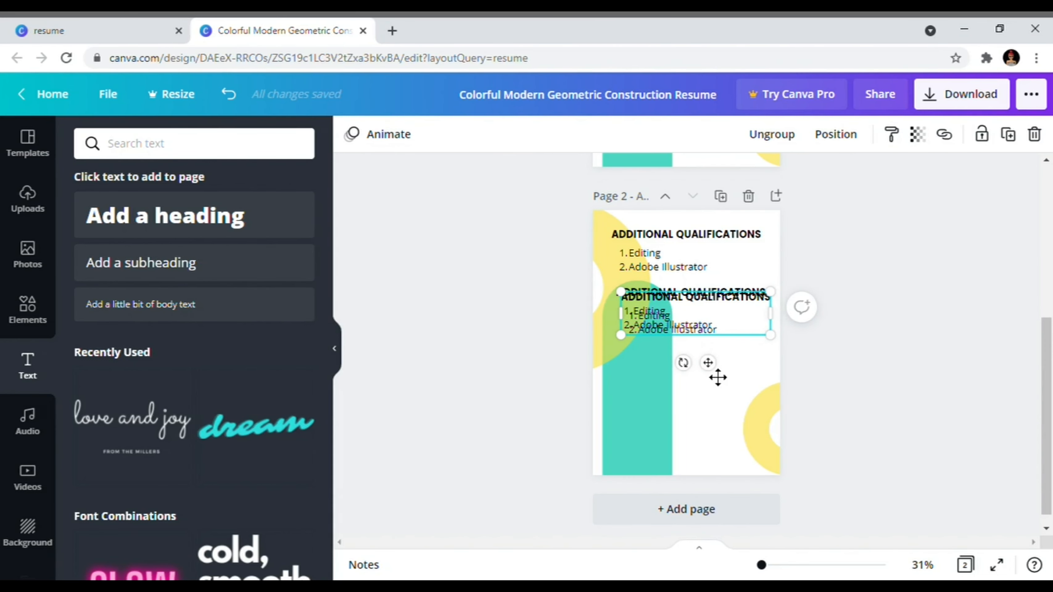
pyautogui.moveTo(715, 373); pyautogui.dragTo(710, 431)
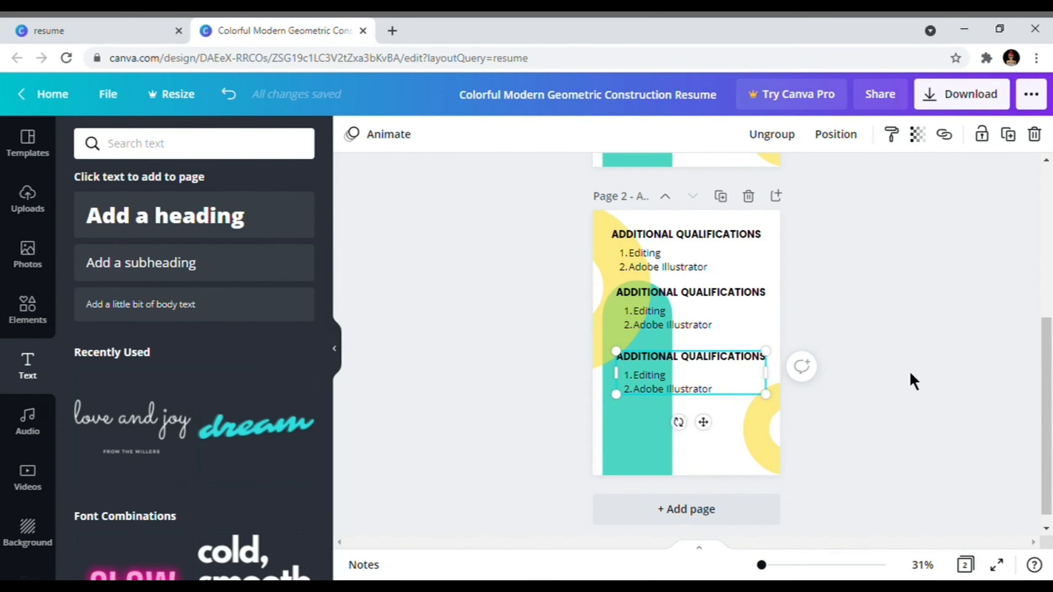
# Step: Make a fourth copy of the qualifications group, aligned beneath the third near the page's lower edge
pyautogui.click(737, 359)
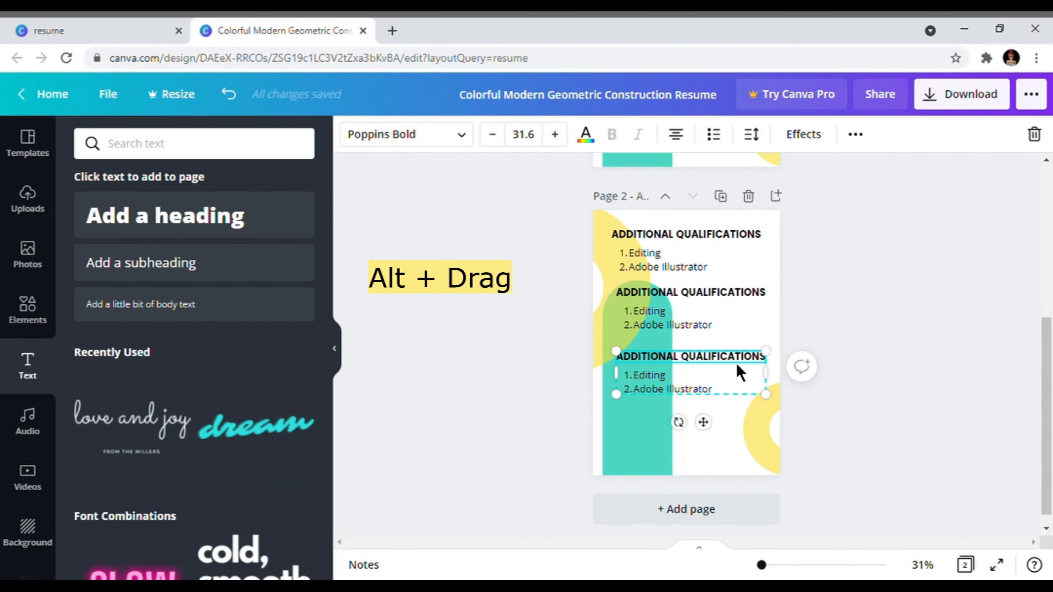
pyautogui.moveTo(738, 365); pyautogui.dragTo(750, 430)
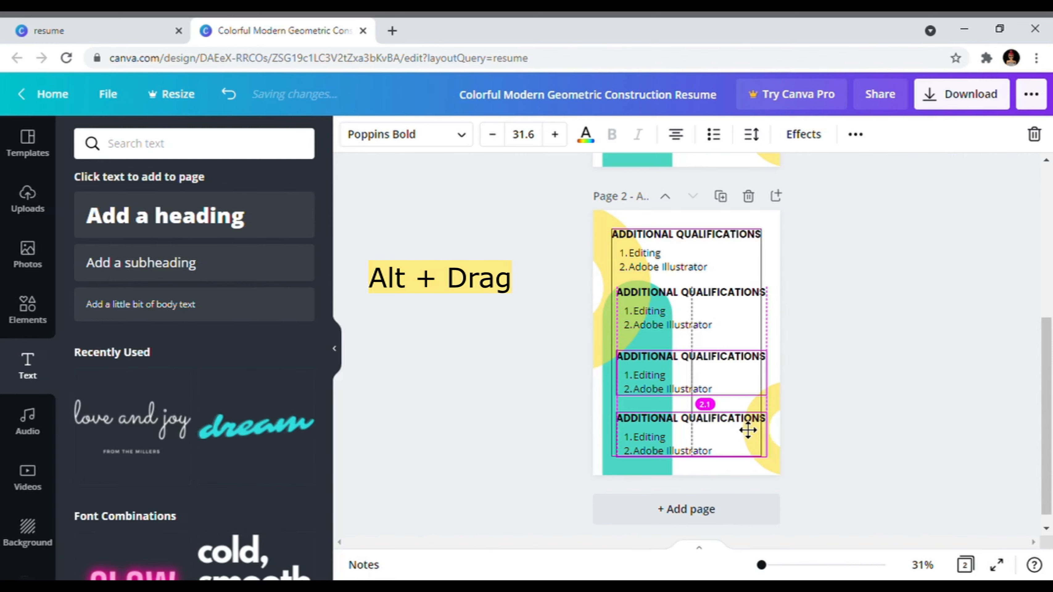
pyautogui.moveTo(747, 431); pyautogui.dragTo(746, 431)
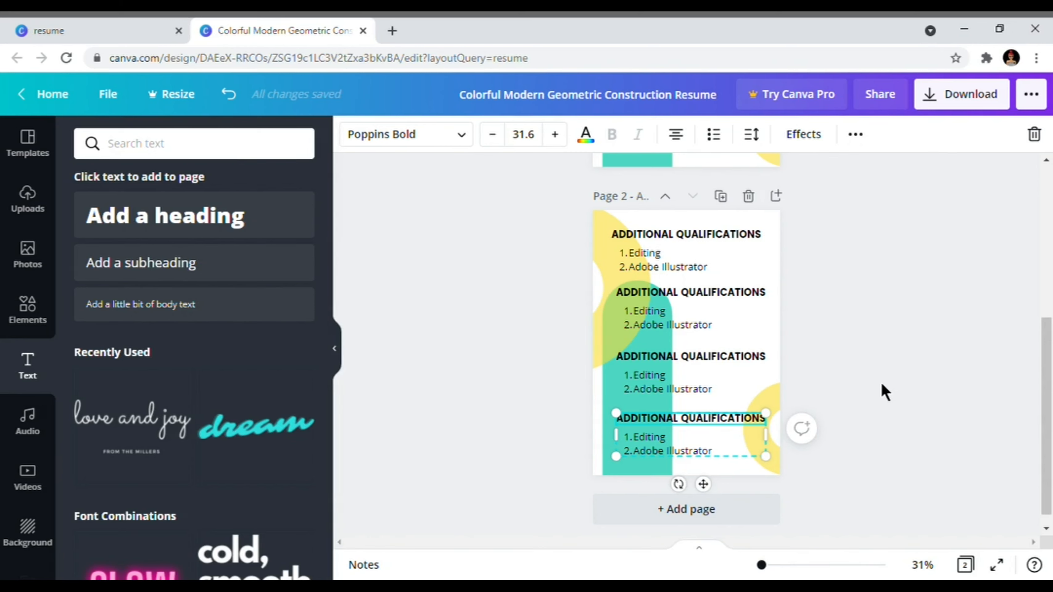
# Step: Undo all the duplications so only the original qualifications group is left on page 2
pyautogui.hotkey('ctrl', 'z')
pyautogui.hotkey('ctrl', 'z')
pyautogui.hotkey('ctrl', 'z')
pyautogui.hotkey('ctrl', 'z')
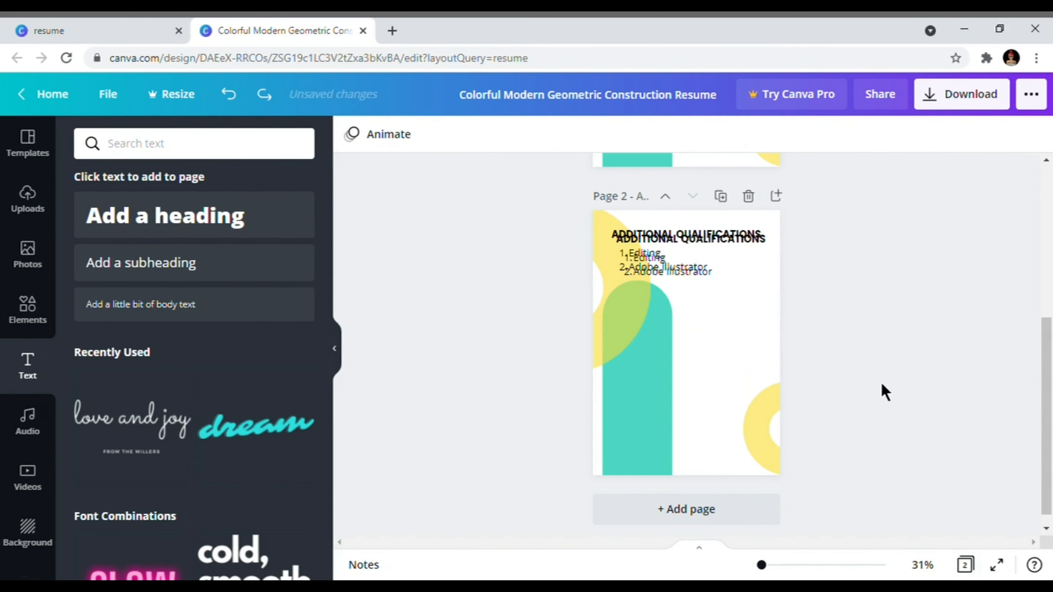
pyautogui.hotkey('ctrl', 'z')
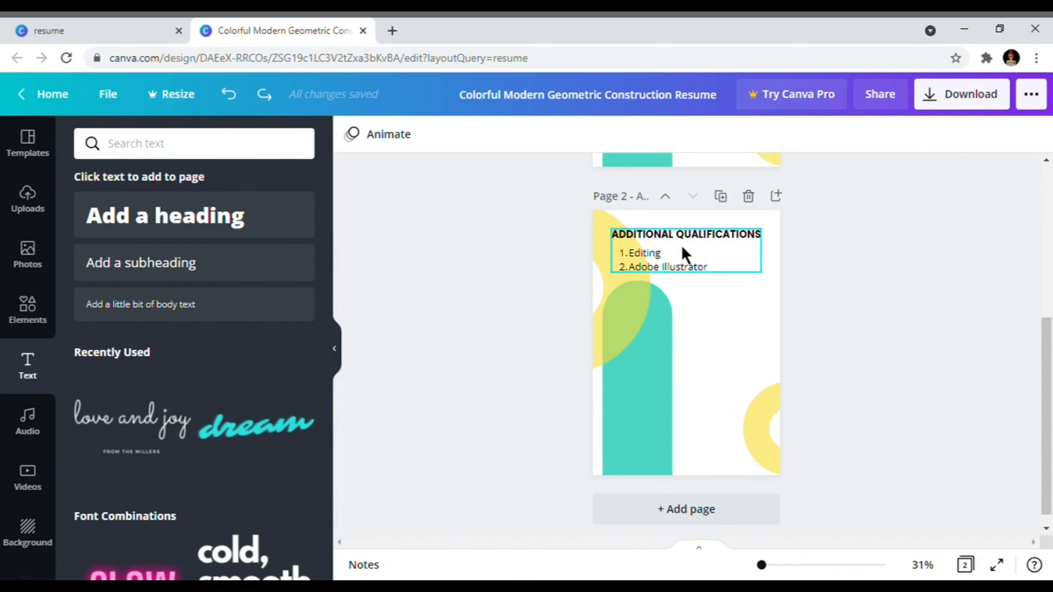
# Step: Place one copy of the qualifications group below the original, aligned with it and with a gap between them
pyautogui.moveTo(687, 248); pyautogui.dragTo(699, 333)
pyautogui.click(860, 411)
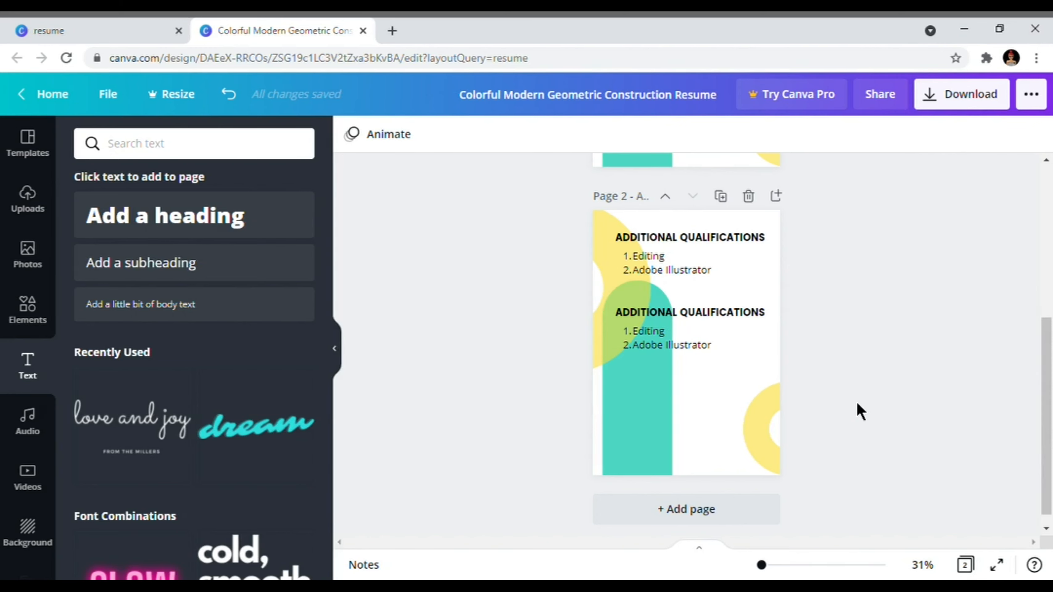
# Step: Change the heading of the lower group to "PORTFOLIO" and left-align it
pyautogui.click(746, 311)
pyautogui.doubleClick(748, 313)
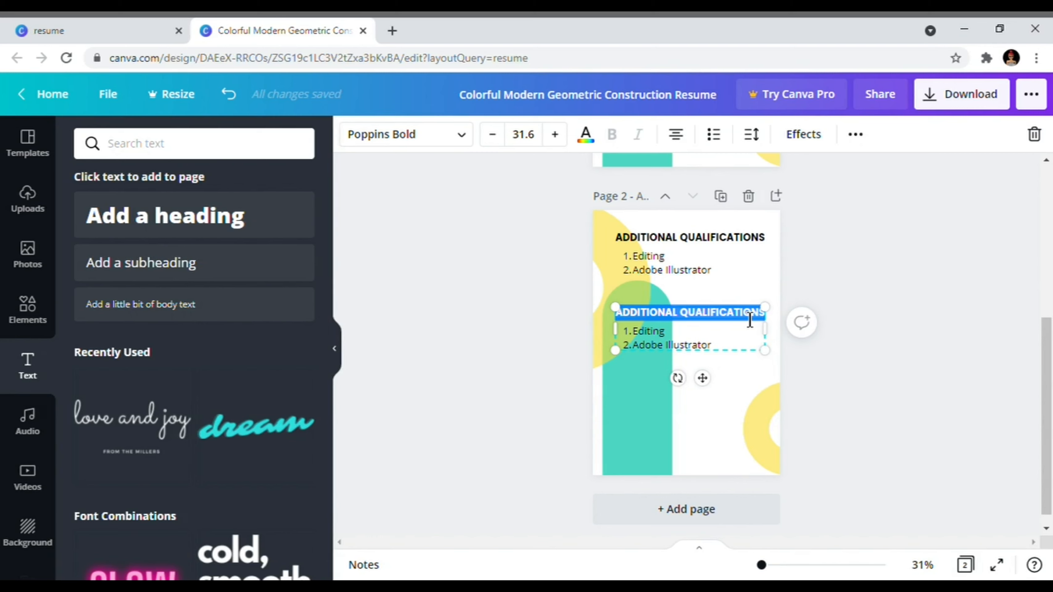
pyautogui.write('PRO')
pyautogui.press('BackSpace')
pyautogui.press('BackSpace')
pyautogui.write('ORTFOLIO')
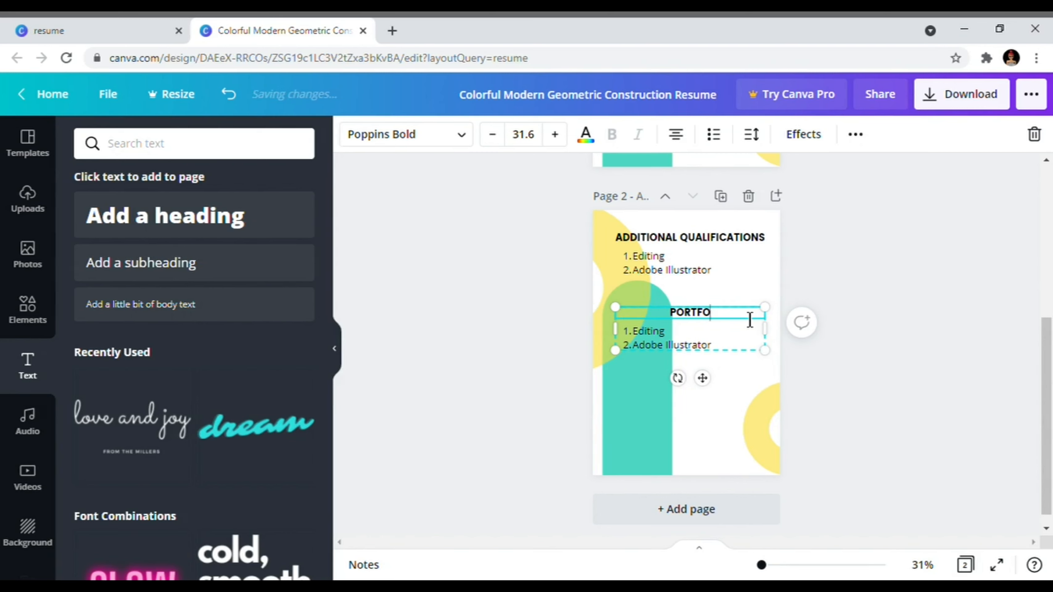
pyautogui.click(676, 136)
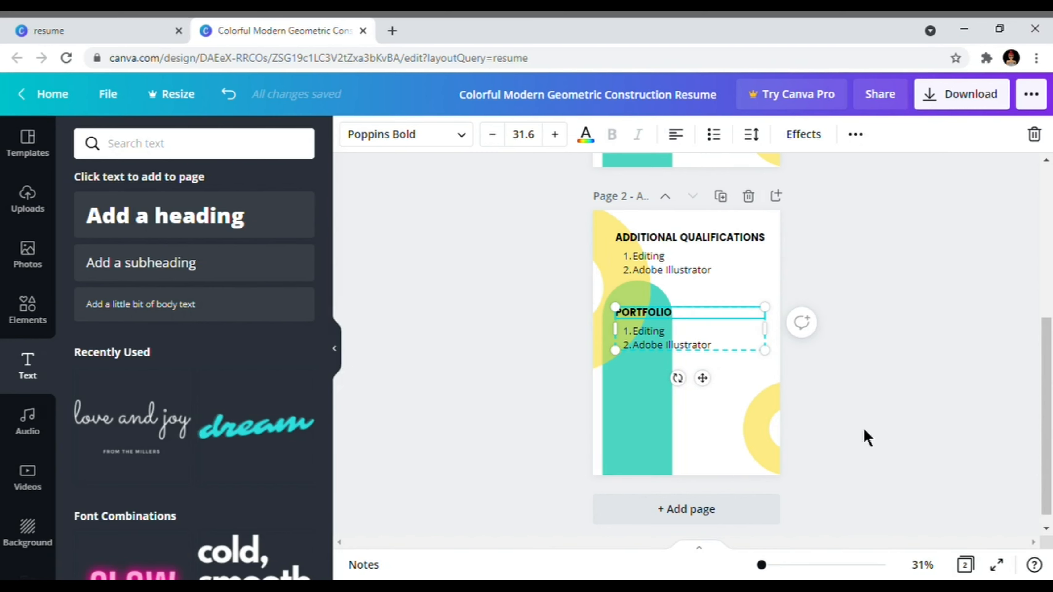
pyautogui.click(794, 383)
# Step: Replace the two list items under "PORTFOLIO" with the single item "Visit"
pyautogui.click(711, 345)
pyautogui.moveTo(712, 345); pyautogui.dragTo(648, 344)
pyautogui.press('BackSpace')
pyautogui.press('BackSpace')
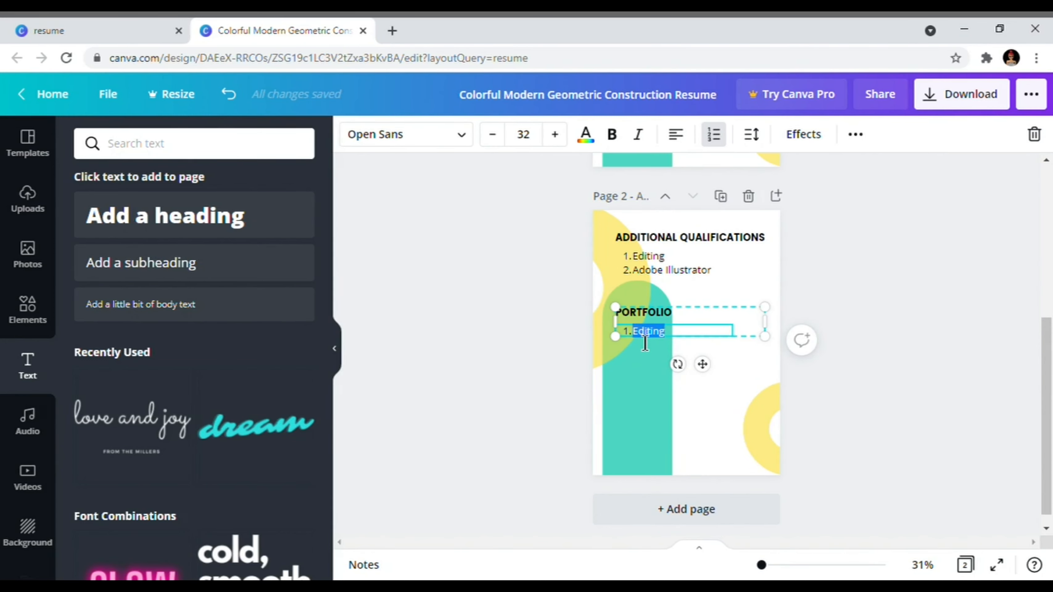
pyautogui.write('Visit')
pyautogui.click(848, 387)
# Step: Copy the full web address of the current design page
pyautogui.click(394, 58)
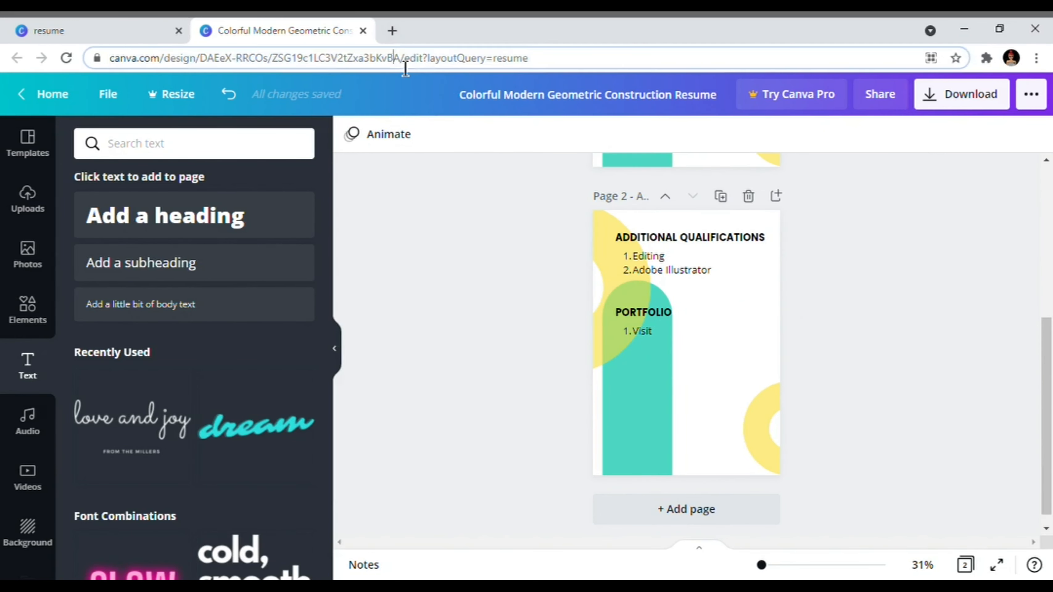
pyautogui.click(393, 59)
pyautogui.hotkey('ctrl', 'c')
# Step: Link the word "Visit" under "PORTFOLIO" to the copied web address and check the page the link opens
pyautogui.click(651, 331)
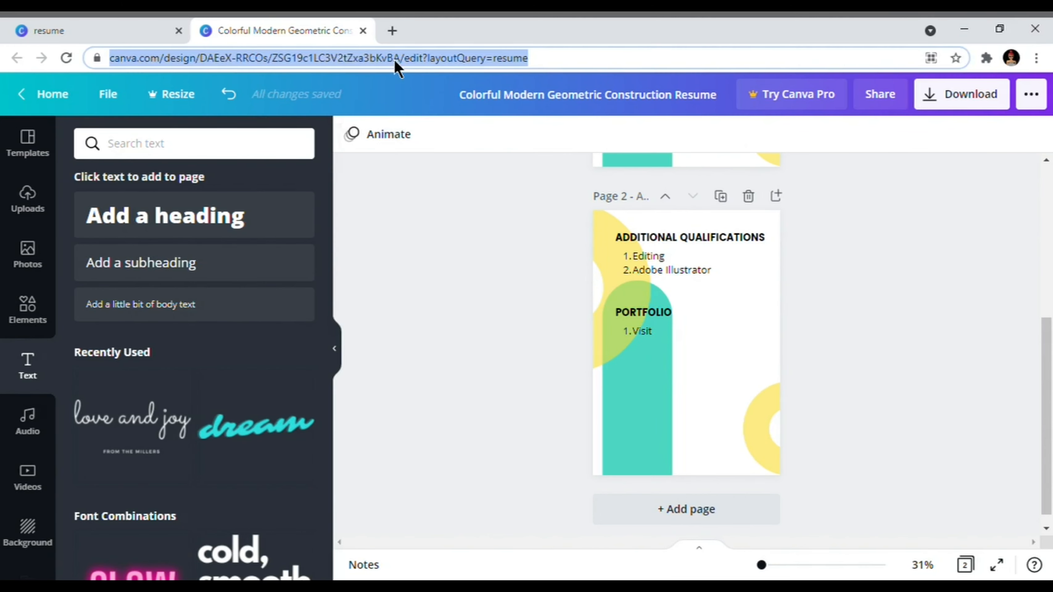
pyautogui.click(648, 333)
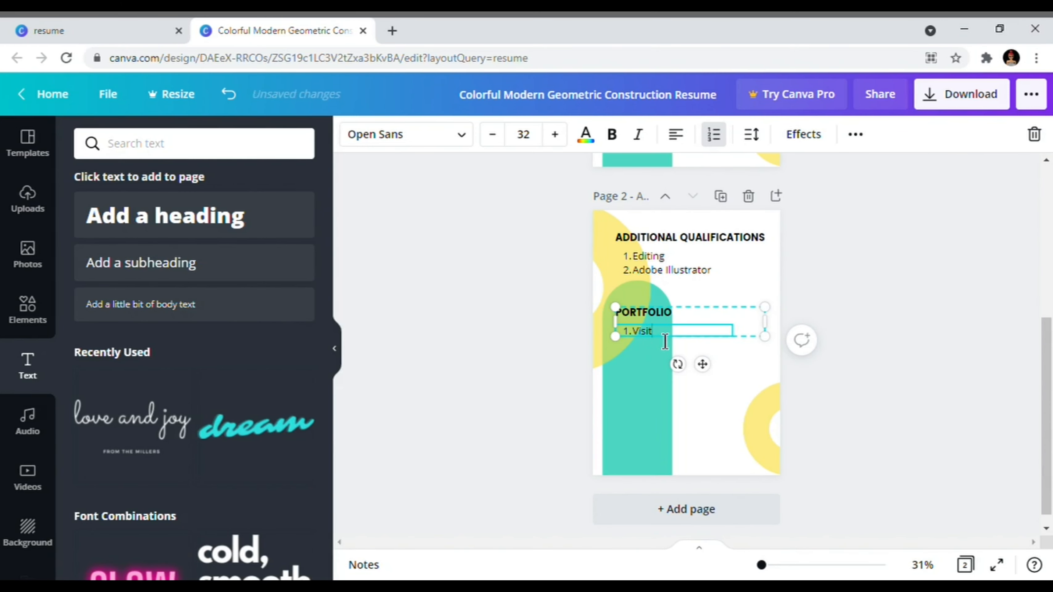
pyautogui.moveTo(659, 333); pyautogui.dragTo(634, 340)
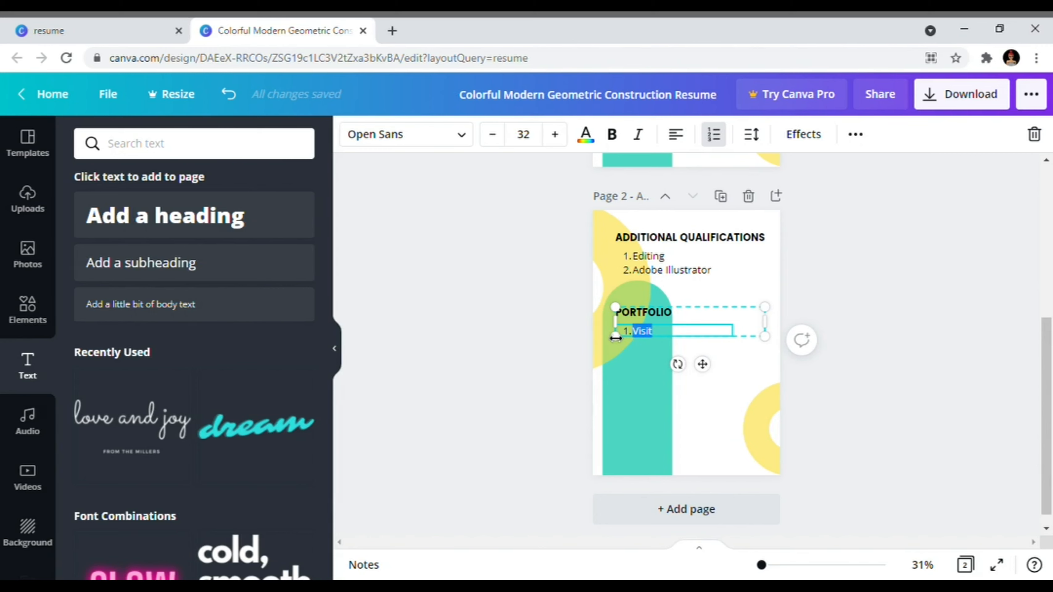
pyautogui.click(855, 134)
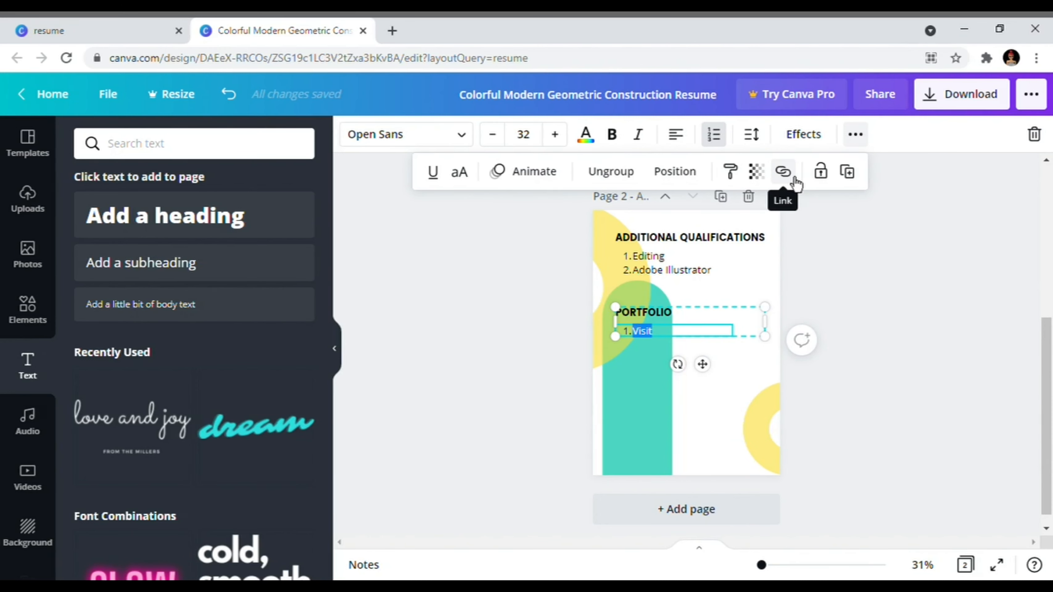
pyautogui.click(783, 171)
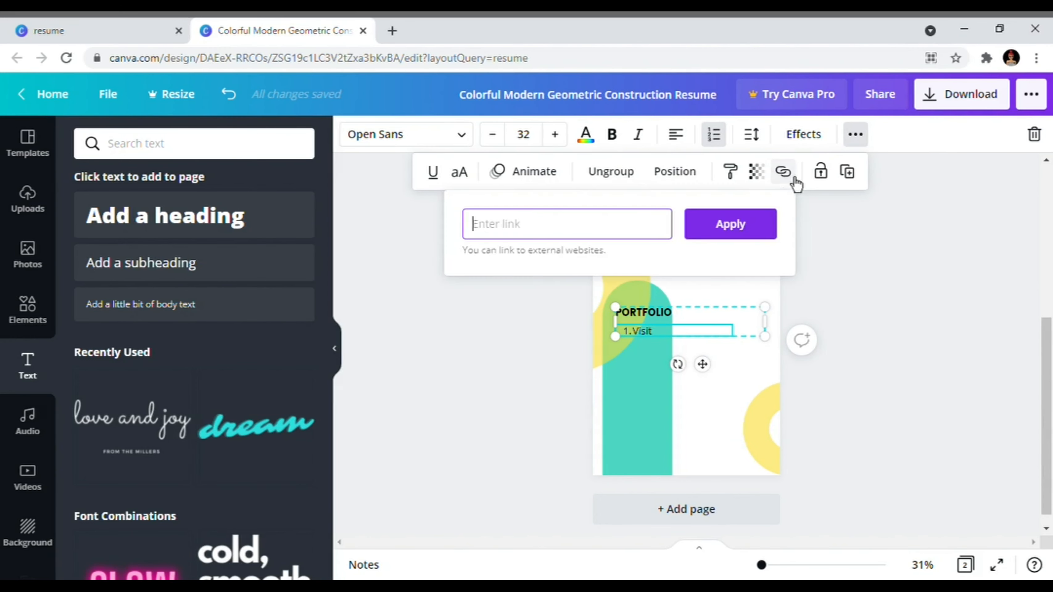
pyautogui.hotkey('ctrl', 'v')
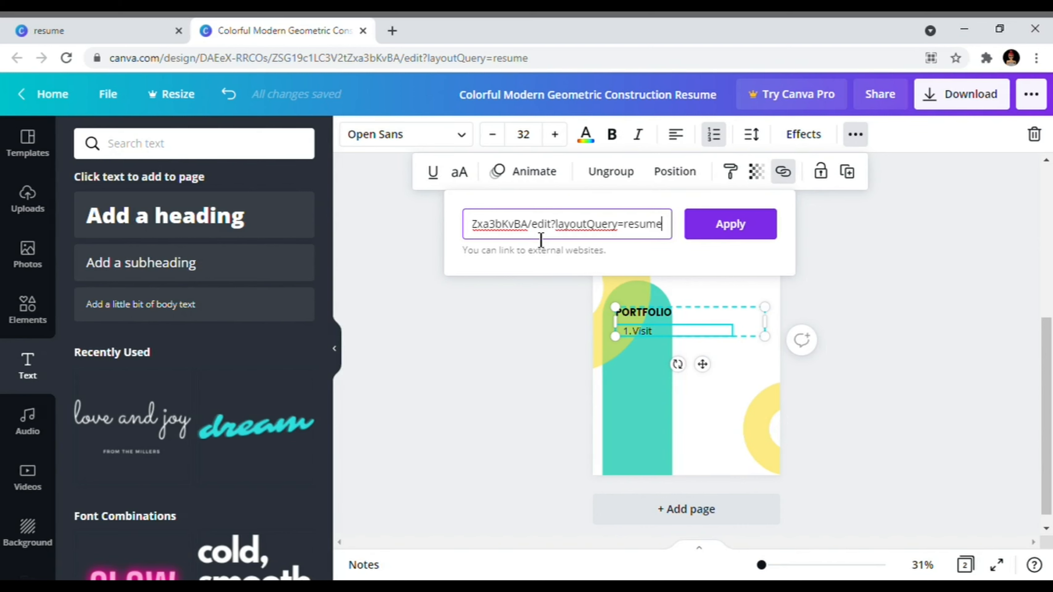
pyautogui.click(731, 225)
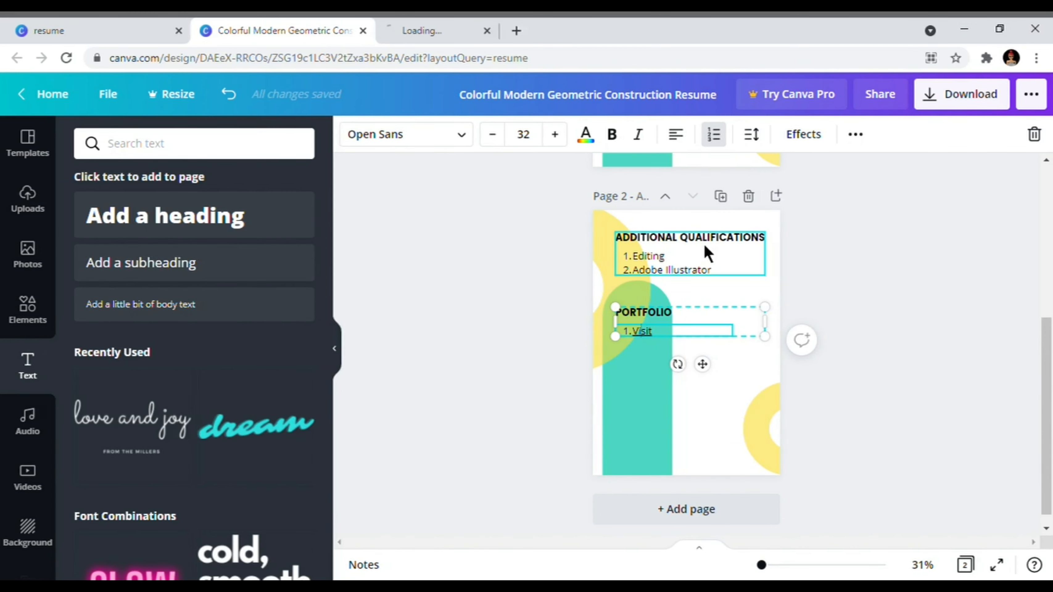
pyautogui.click(446, 27)
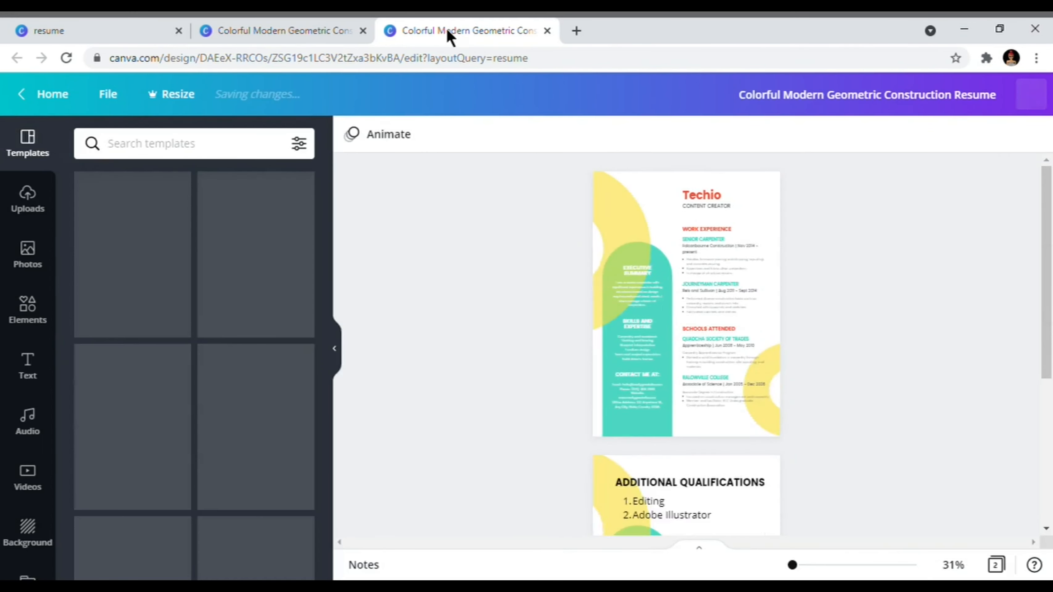
pyautogui.click(546, 30)
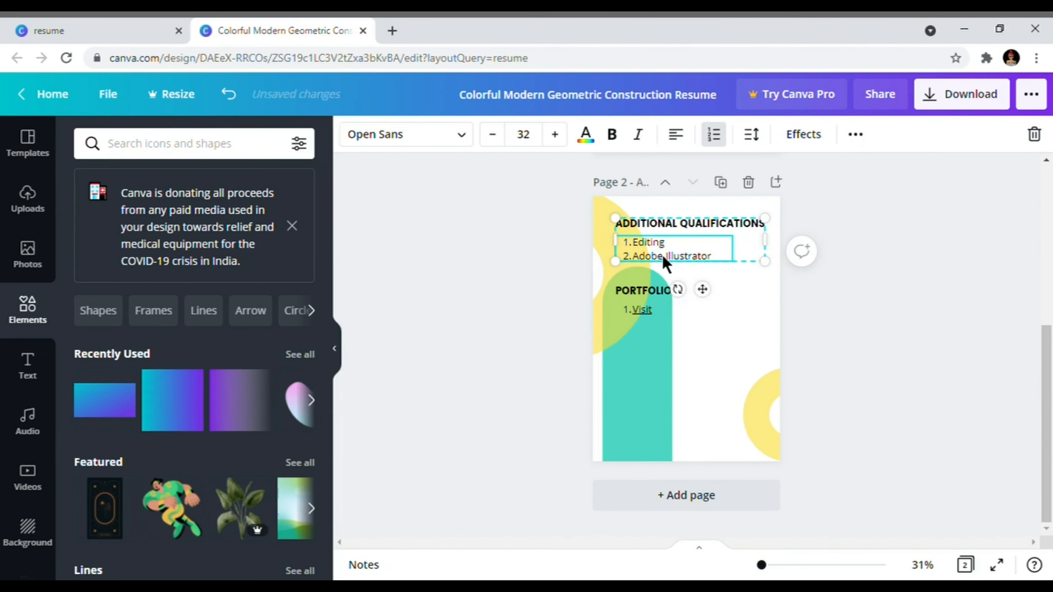
# Step: Place a copy of the qualifications group below "PORTFOLIO" and change its heading to a left-aligned "CONTACT DETAILS"
pyautogui.moveTo(664, 260); pyautogui.dragTo(679, 388)
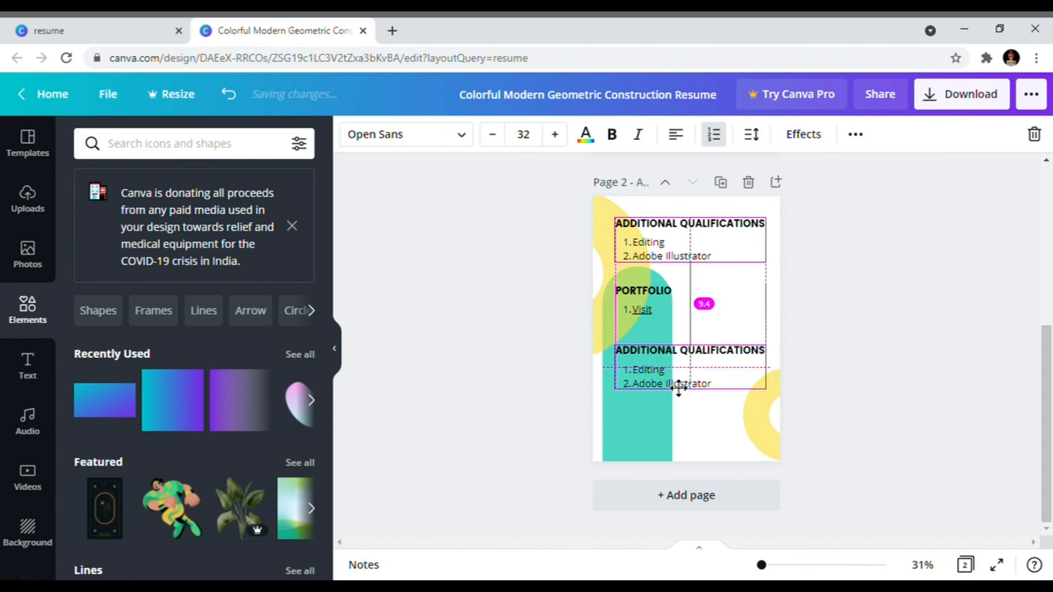
pyautogui.click(667, 353)
pyautogui.moveTo(759, 351); pyautogui.dragTo(617, 355)
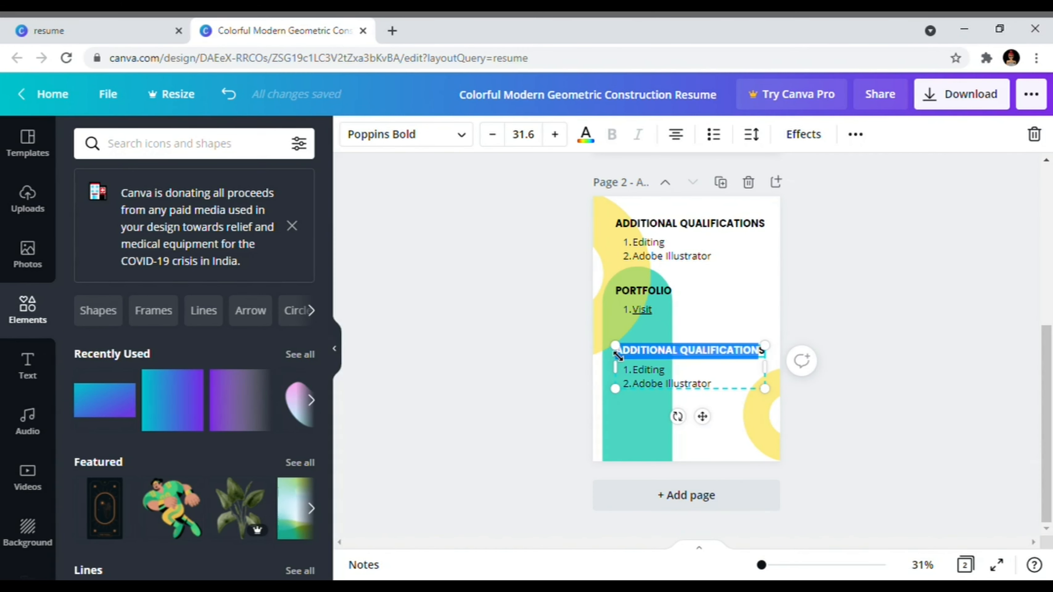
pyautogui.write('CONTACT ')
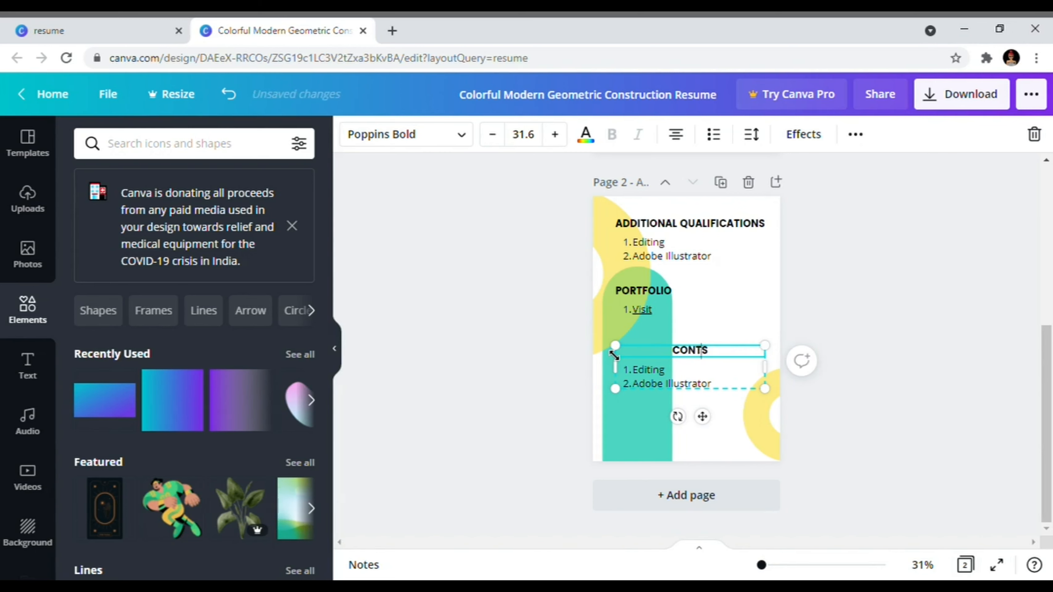
pyautogui.write('DETAIL')
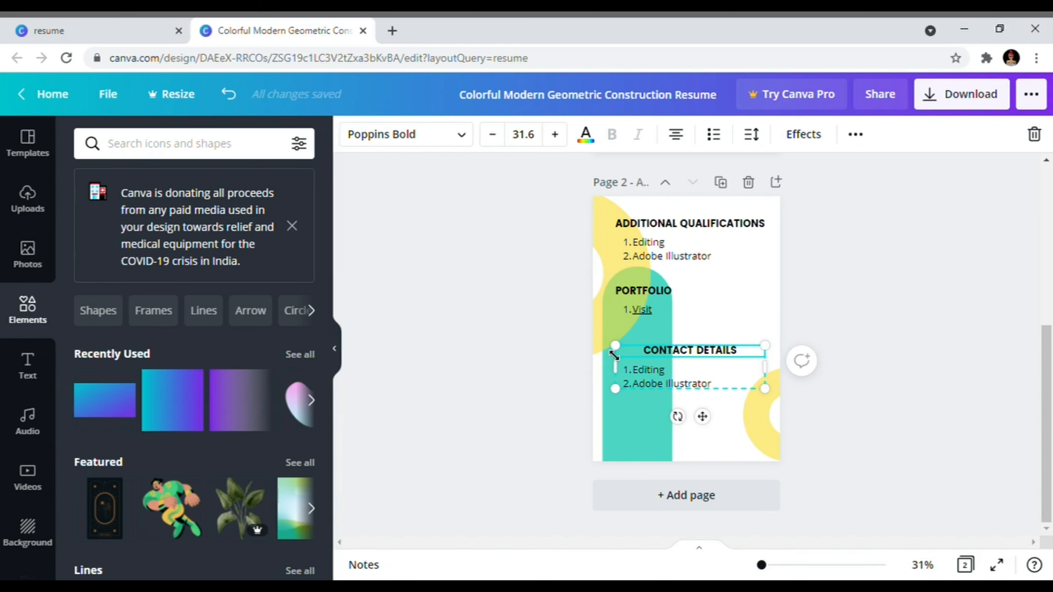
pyautogui.click(676, 134)
pyautogui.click(885, 424)
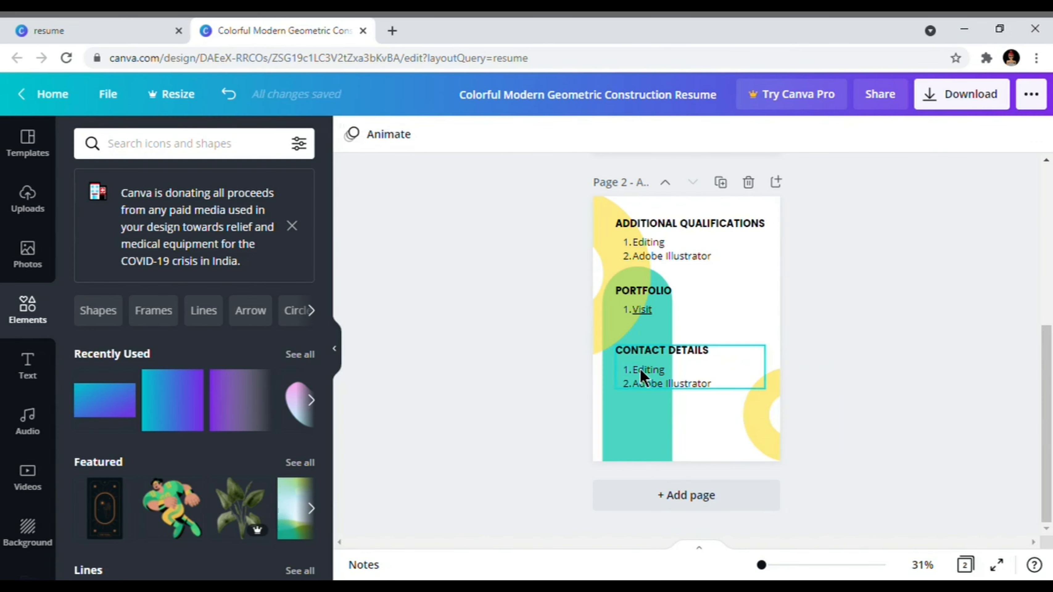
# Step: Ungroup the "CONTACT DETAILS" section and move its list closer to the heading, indented slightly further right
pyautogui.click(689, 367)
pyautogui.rightClick(684, 373)
pyautogui.click(758, 514)
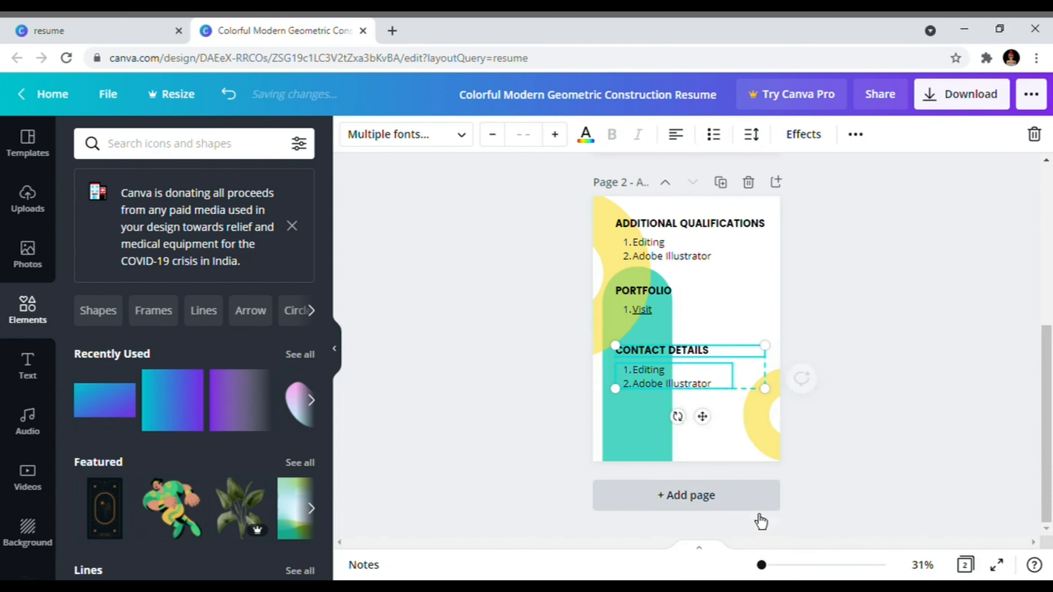
pyautogui.click(766, 385)
pyautogui.moveTo(656, 384)
pyautogui.mouseDown()
pyautogui.moveTo(730, 376)
pyautogui.moveTo(668, 379)
pyautogui.mouseUp()
# Step: Replace the two list items under "CONTACT DETAILS" with "Facebook" and "Instagram"
pyautogui.doubleClick(699, 379)
pyautogui.press('BackSpace')
pyautogui.press('BackSpace')
pyautogui.press('BackSpace')
pyautogui.press('BackSpace')
pyautogui.press('BackSpace')
pyautogui.press('BackSpace')
pyautogui.press('BackSpace')
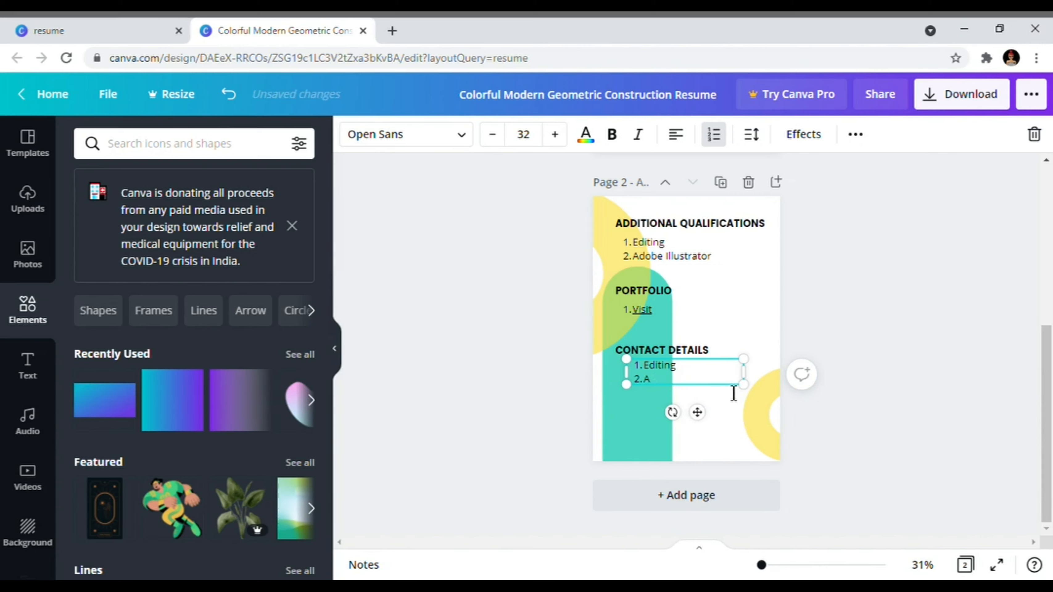
pyautogui.write('Instagram')
pyautogui.doubleClick(659, 371)
pyautogui.write('Facebook')
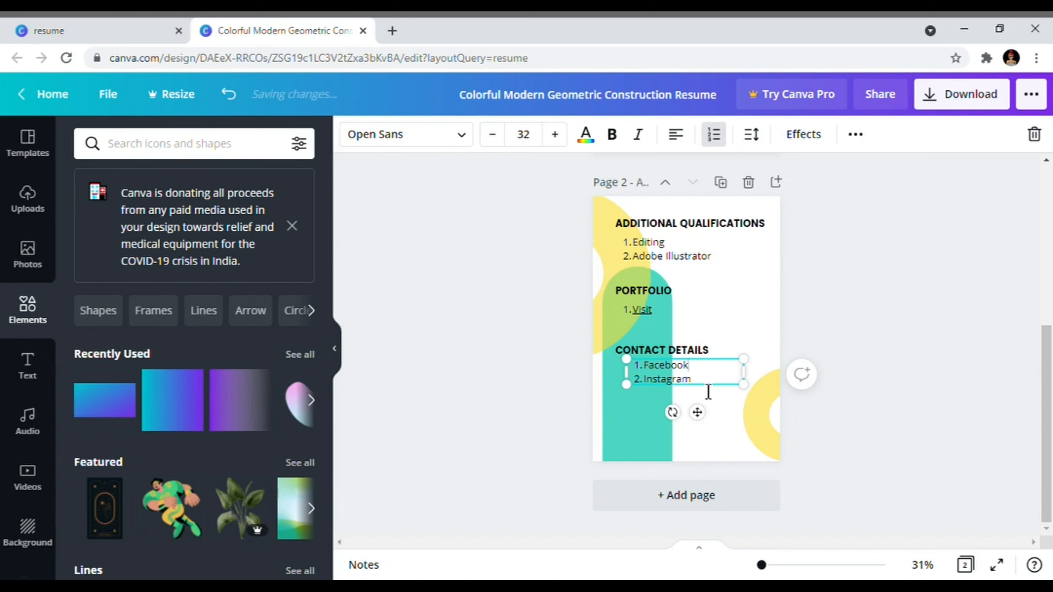
# Step: Add "Website" as the third list item under "CONTACT DETAILS"
pyautogui.press('Down')
pyautogui.press('Return')
pyautogui.write('Website')
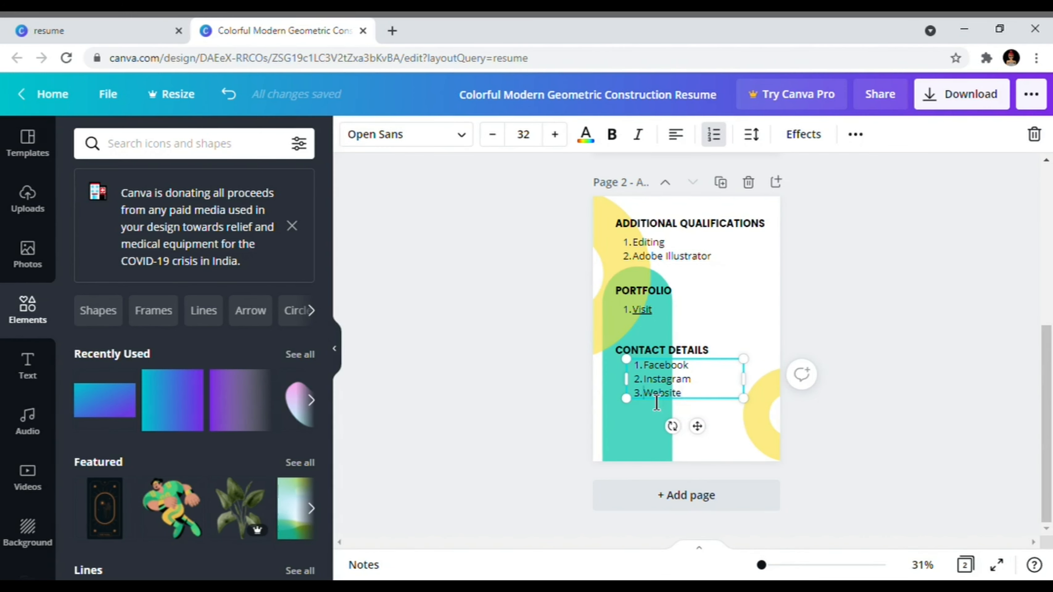
pyautogui.click(861, 418)
pyautogui.click(692, 396)
pyautogui.click(834, 434)
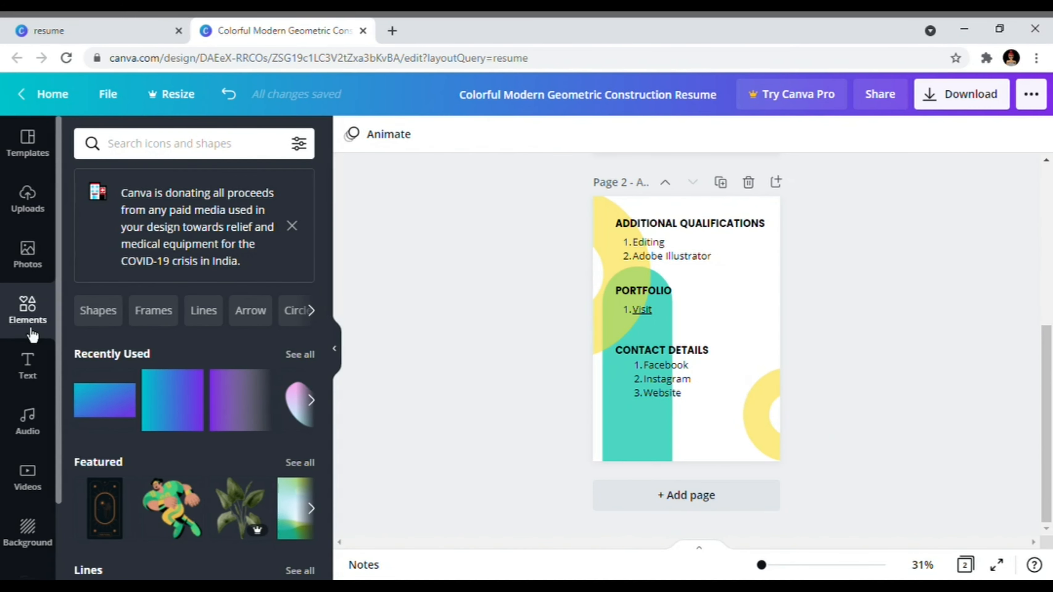
# Step: Find a free dark blue rounded-square Facebook icon using the search "facebook" and place it, scaled down, beside the "Facebook" list item
pyautogui.click(167, 153)
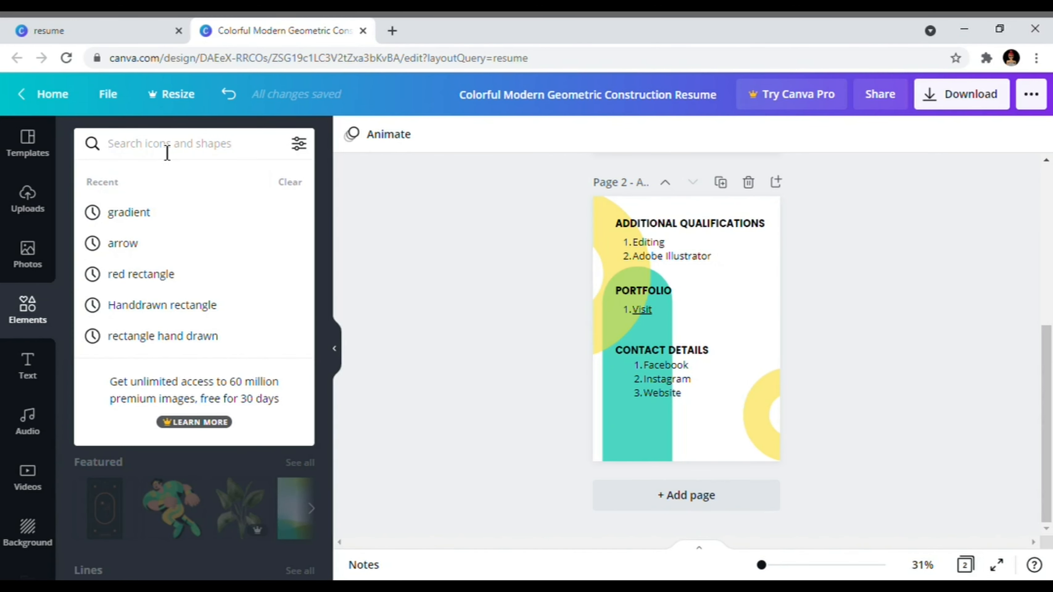
pyautogui.write('facebook')
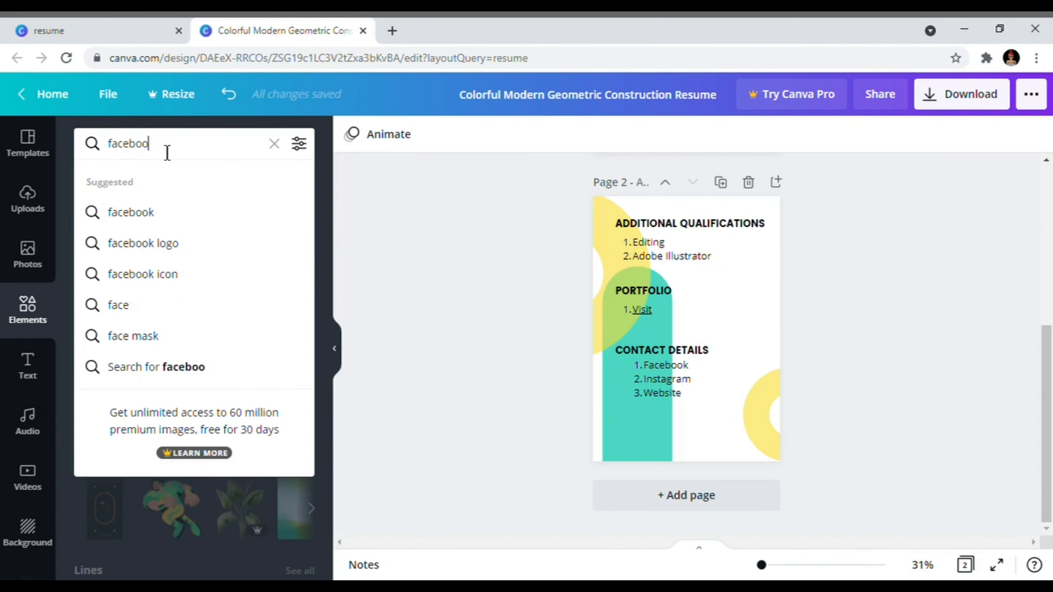
pyautogui.press('Return')
pyautogui.scroll(-10, 329, 239)
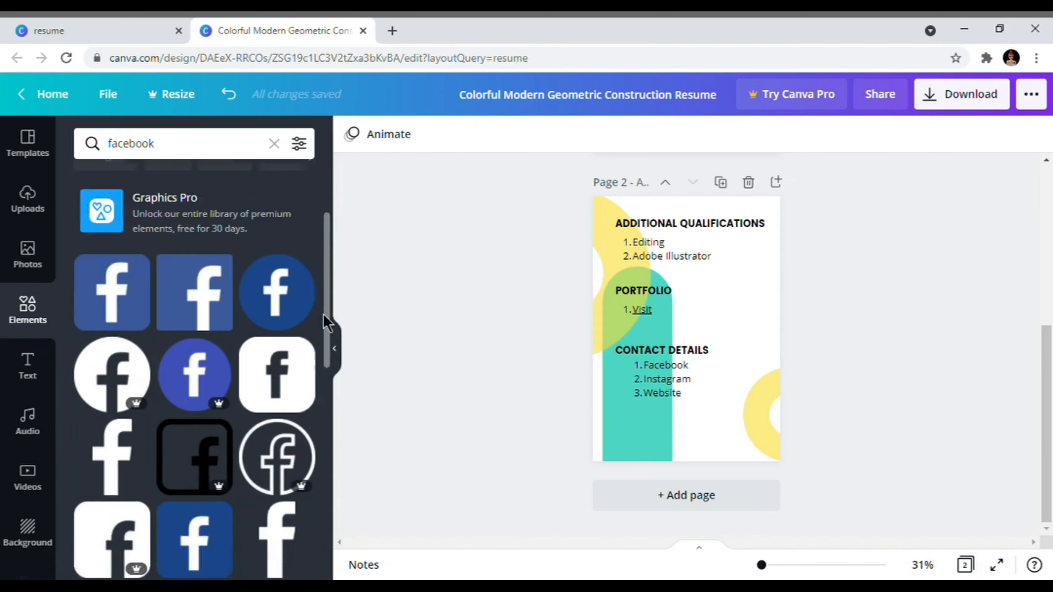
pyautogui.moveTo(321, 424); pyautogui.dragTo(323, 386)
pyautogui.scroll(-2, 323, 386)
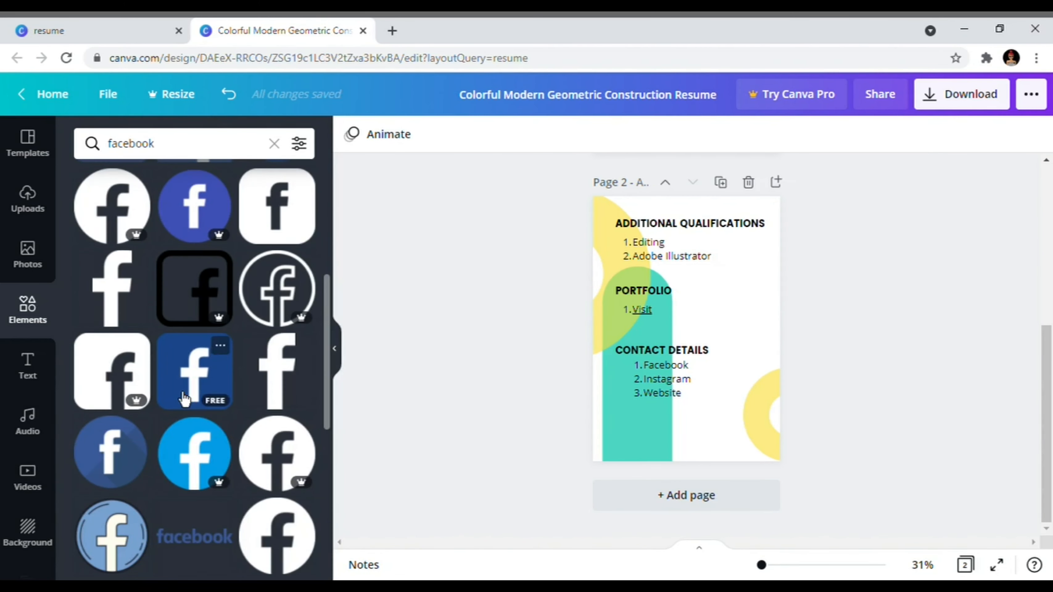
pyautogui.click(193, 369)
pyautogui.moveTo(691, 330); pyautogui.dragTo(644, 367)
pyautogui.moveTo(558, 324); pyautogui.dragTo(549, 414)
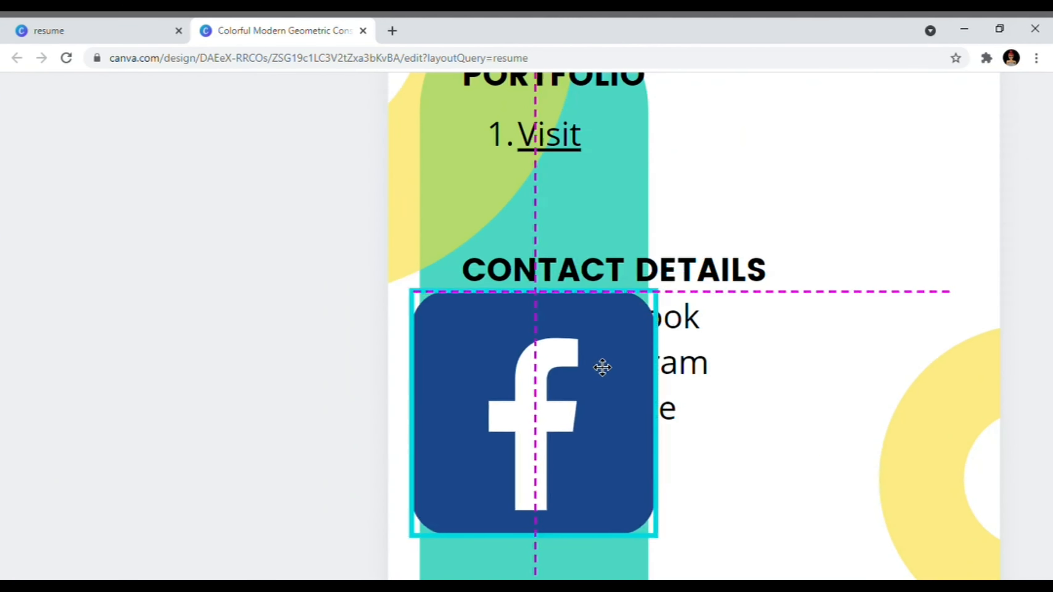
pyautogui.moveTo(660, 536); pyautogui.dragTo(490, 332)
# Step: Find the colorful gradient Instagram icon using the search "Instagram" and place it at list-icon size directly below the Facebook icon
pyautogui.scroll(-5, 483, 332)
pyautogui.click(187, 152)
pyautogui.doubleClick(122, 149)
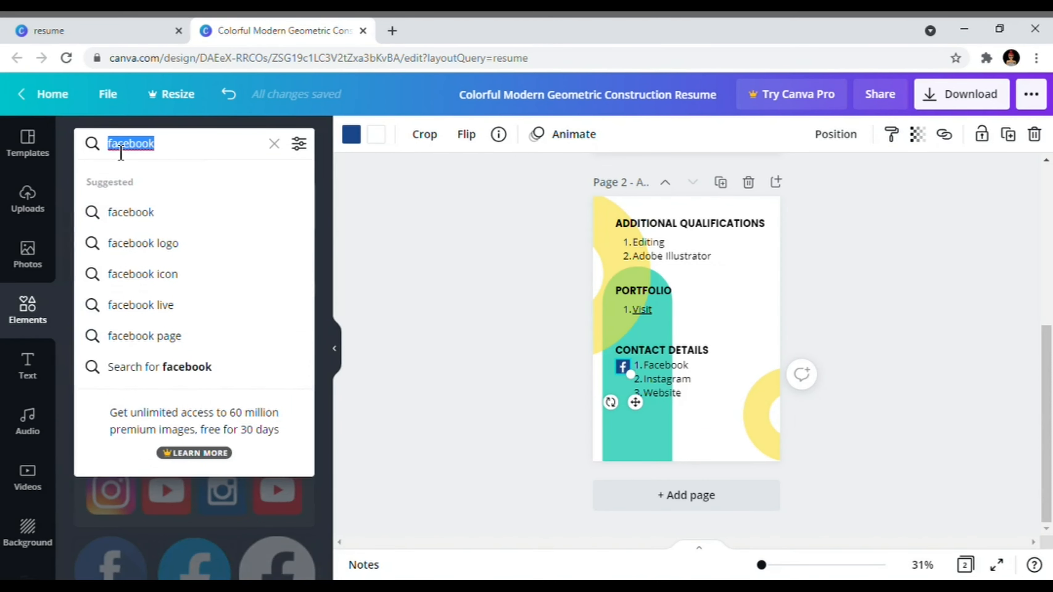
pyautogui.write('Instagram')
pyautogui.press('Return')
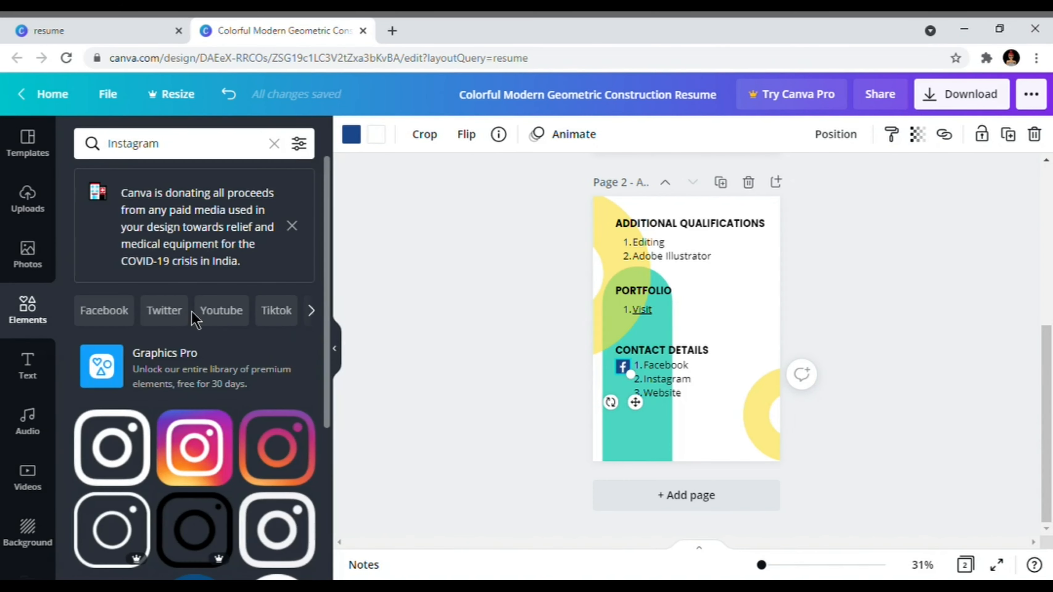
pyautogui.moveTo(193, 447); pyautogui.dragTo(688, 332)
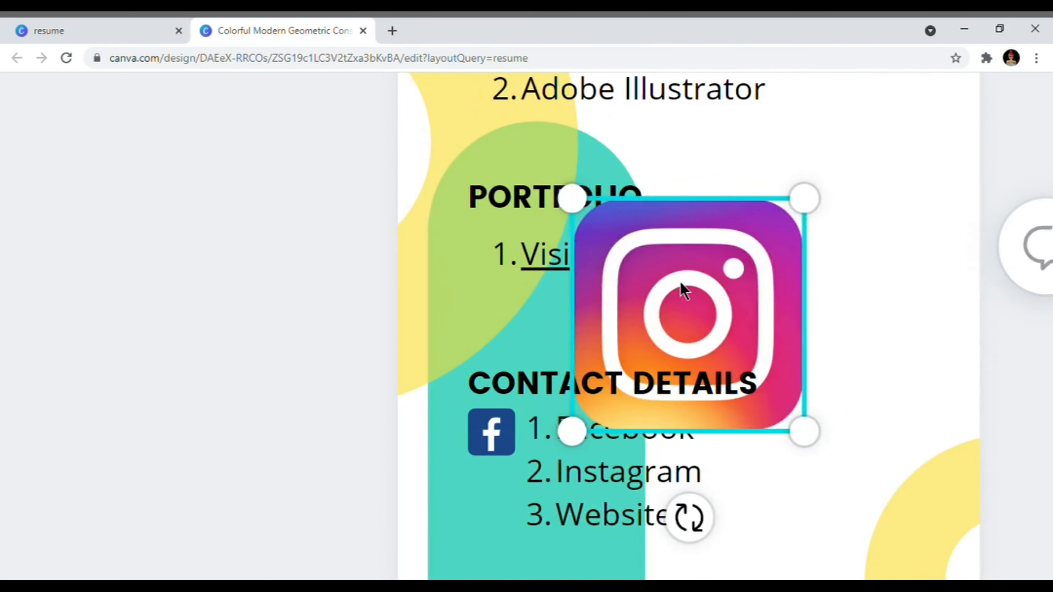
pyautogui.moveTo(683, 290); pyautogui.dragTo(567, 410)
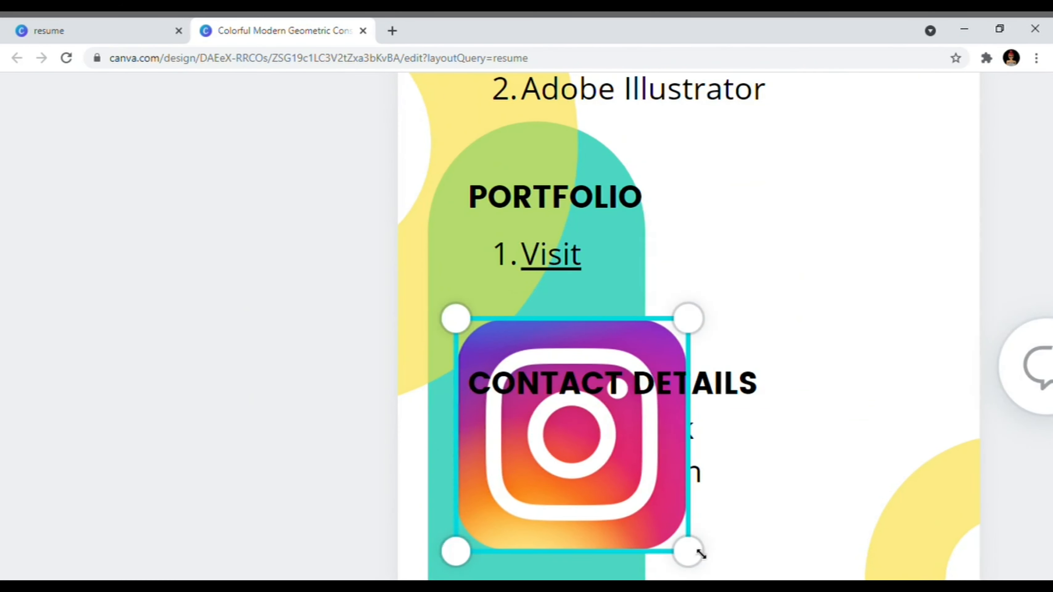
pyautogui.moveTo(689, 552); pyautogui.dragTo(516, 376)
pyautogui.moveTo(456, 322); pyautogui.dragTo(491, 480)
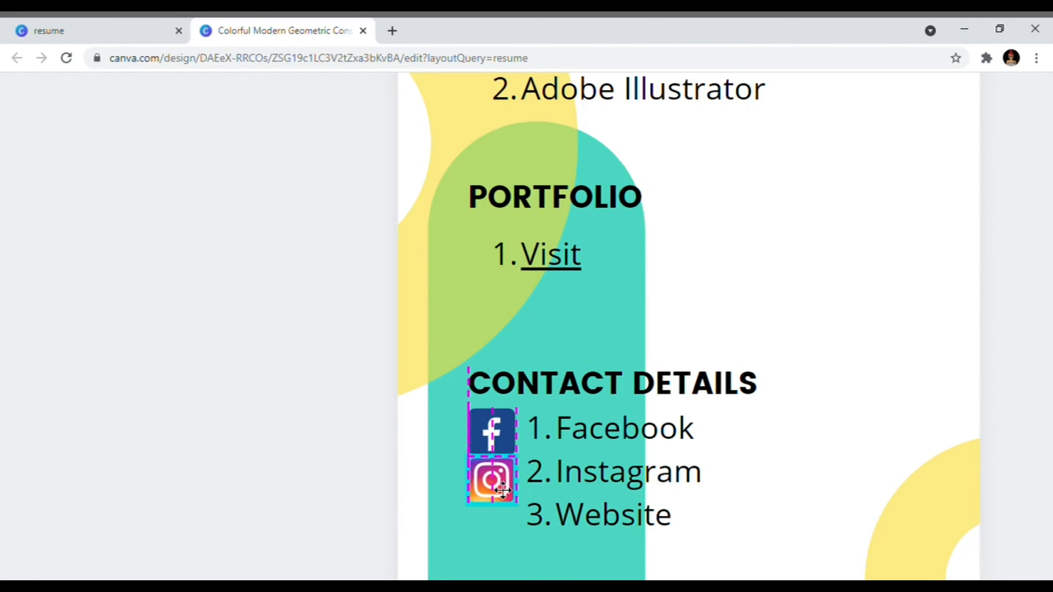
# Step: Find the flat blue and green globe using the search "earth" and place it, scaled down, beside the "Website" list item
pyautogui.write('earth')
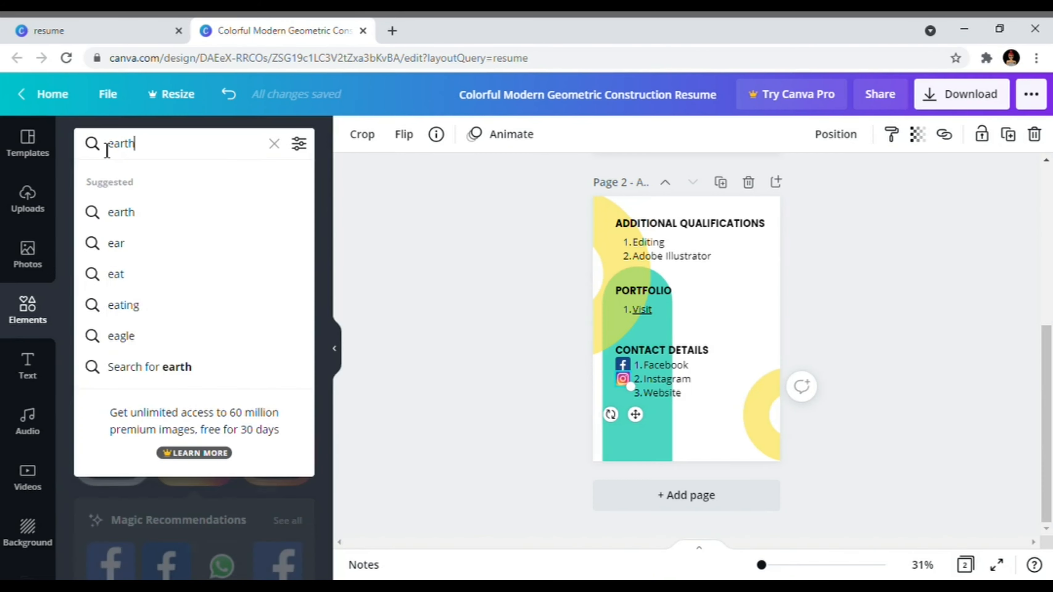
pyautogui.press('Return')
pyautogui.click(268, 469)
pyautogui.moveTo(688, 330); pyautogui.dragTo(652, 405)
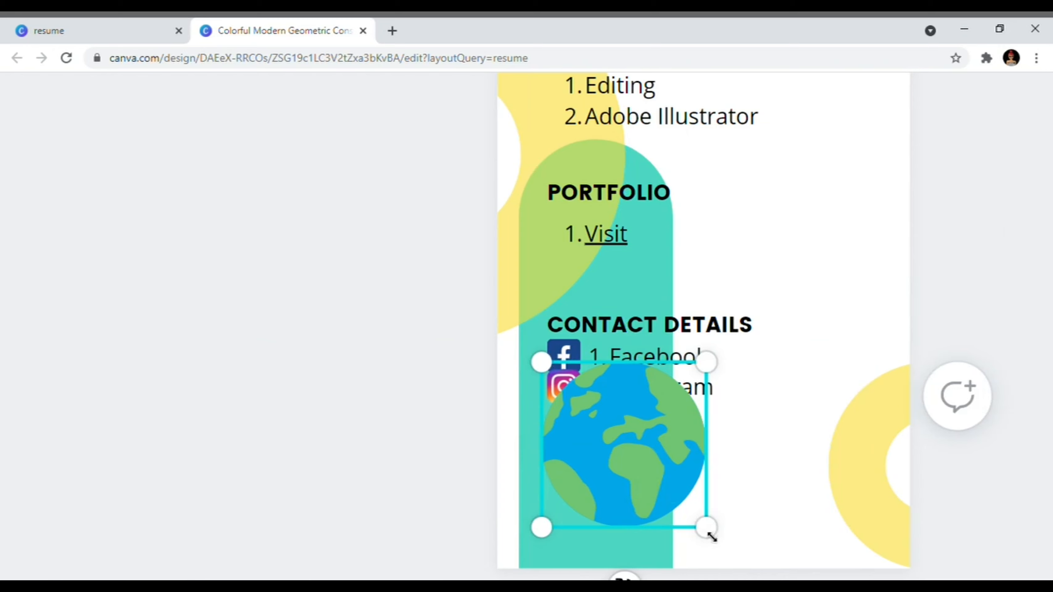
pyautogui.moveTo(711, 536); pyautogui.dragTo(579, 435)
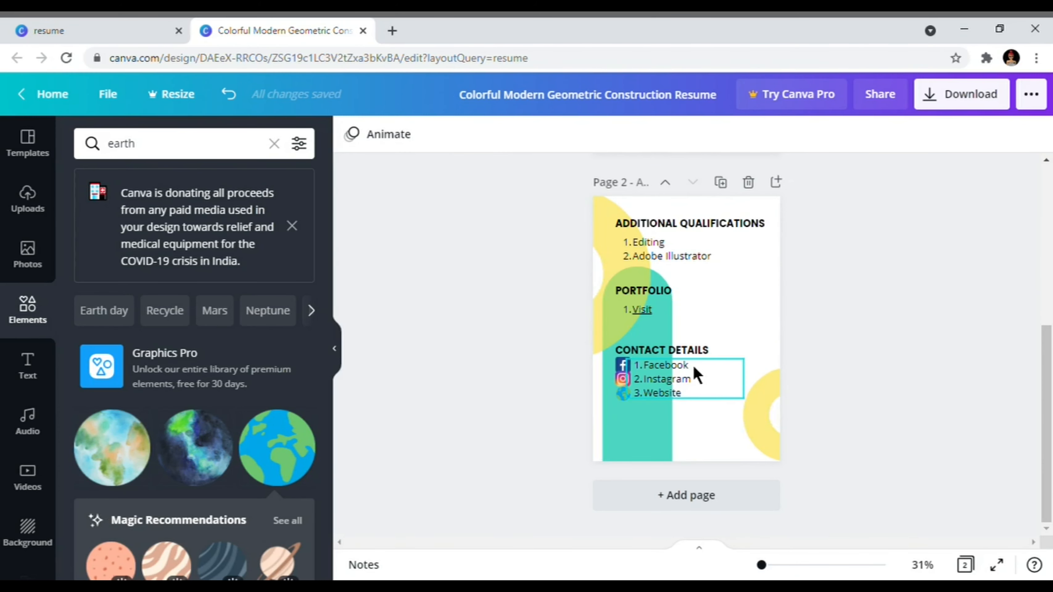
# Step: Link the word "Facebook" in the contact details list to the copied web address
pyautogui.click(650, 380)
pyautogui.moveTo(688, 366); pyautogui.dragTo(633, 373)
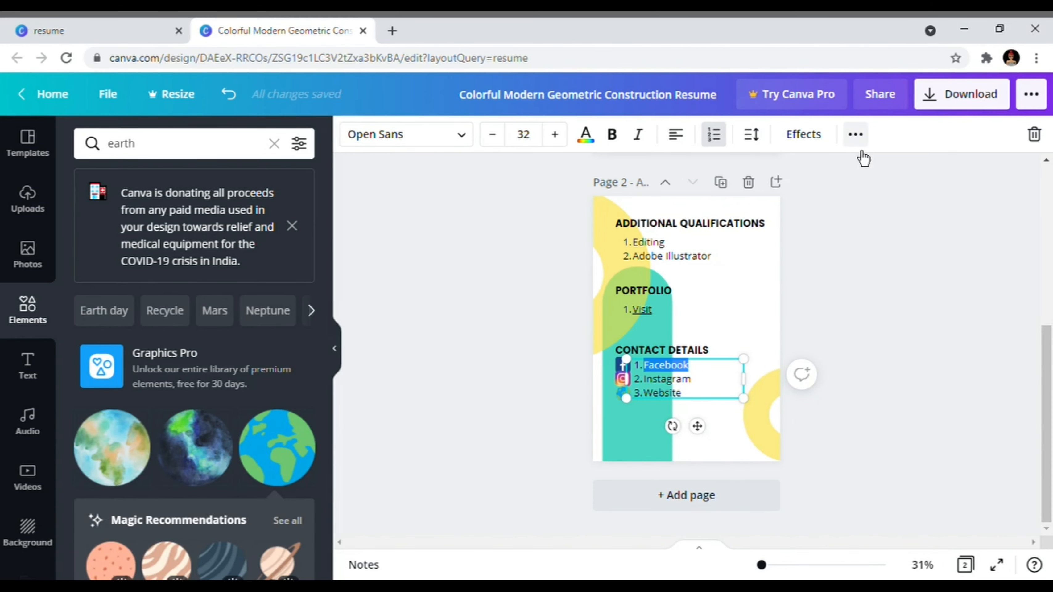
pyautogui.click(855, 134)
pyautogui.click(782, 171)
pyautogui.hotkey('ctrl', 'v')
pyautogui.click(731, 224)
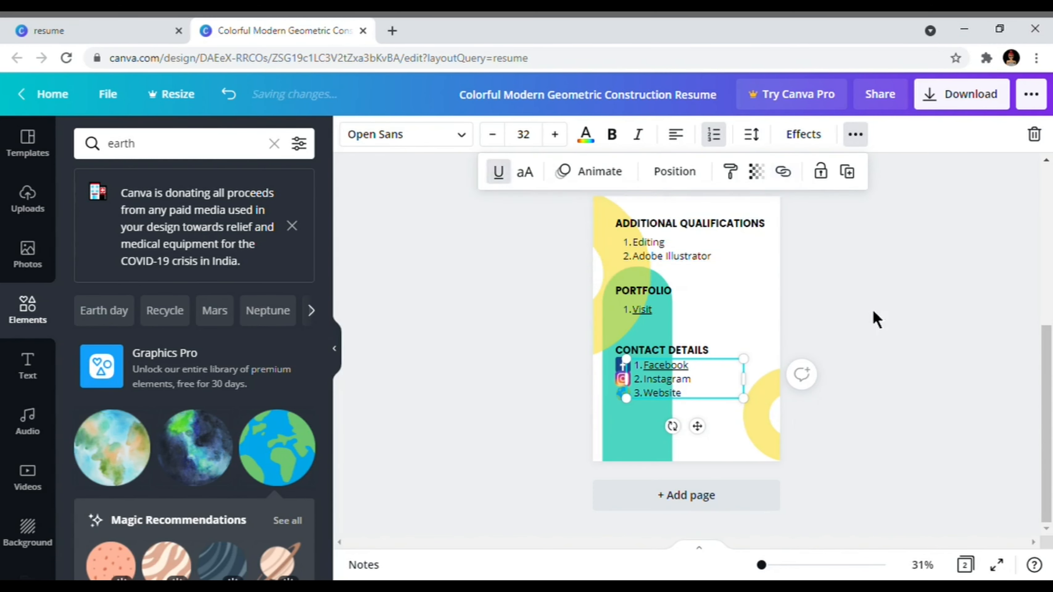
pyautogui.scroll(1, 1044, 406)
pyautogui.moveTo(1045, 406); pyautogui.dragTo(1046, 270)
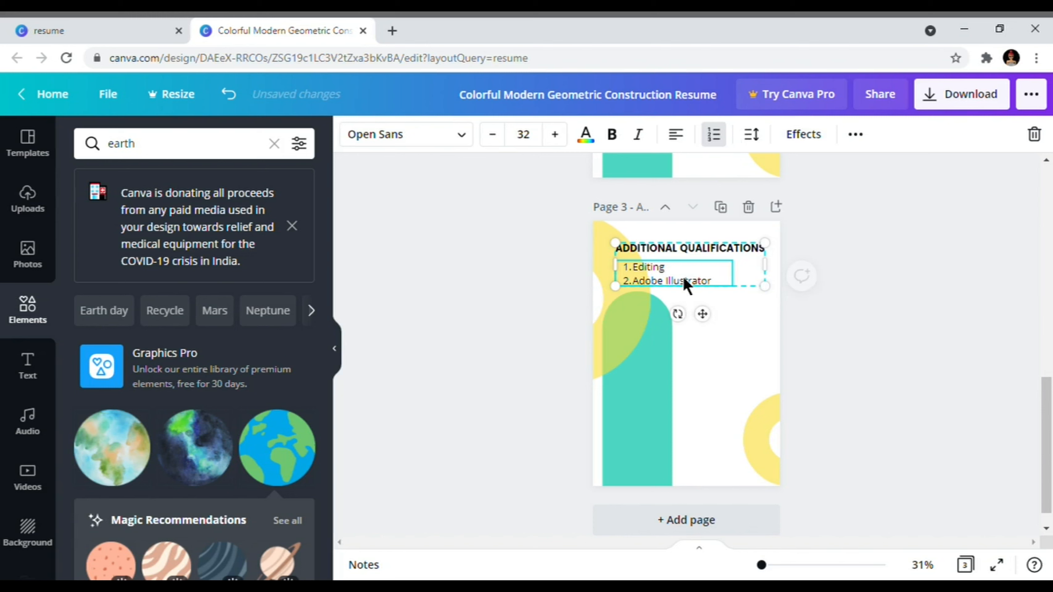
# Step: Replace page 3's text with a scaled-down turquoise rectangle in the page's upper-left corner and a smaller turquoise circle in its upper-right corner
pyautogui.hotkey('ctrl', 'z')
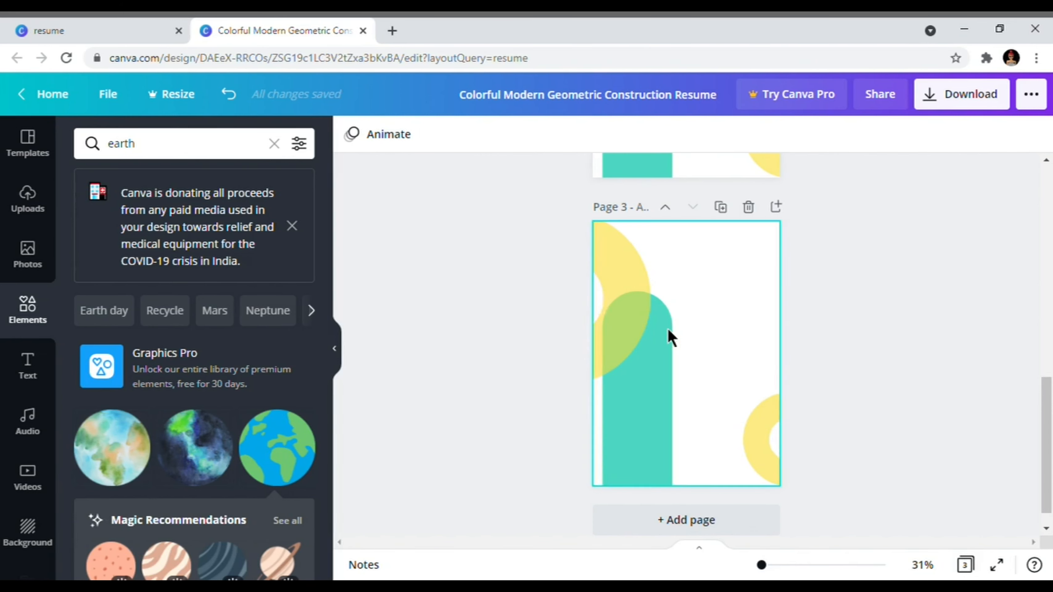
pyautogui.press('r')
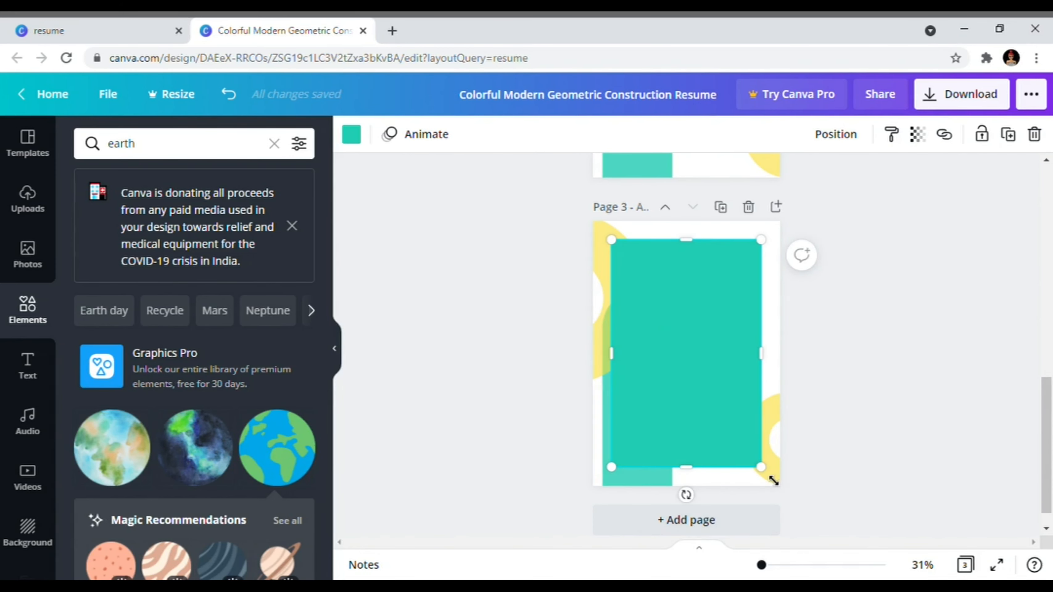
pyautogui.moveTo(774, 481); pyautogui.dragTo(727, 402)
pyautogui.moveTo(694, 365); pyautogui.dragTo(646, 278)
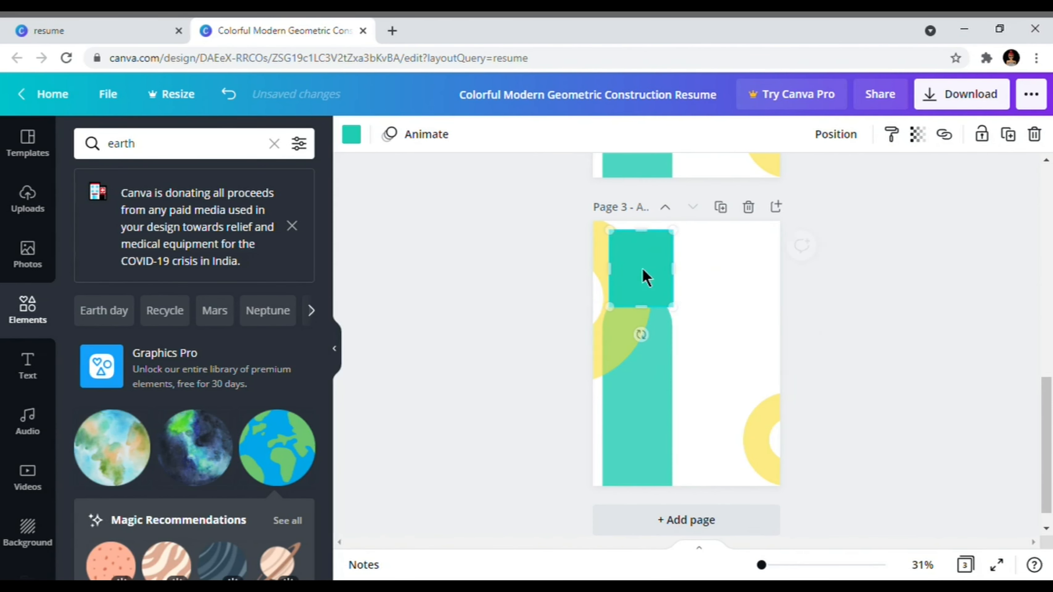
pyautogui.press('c')
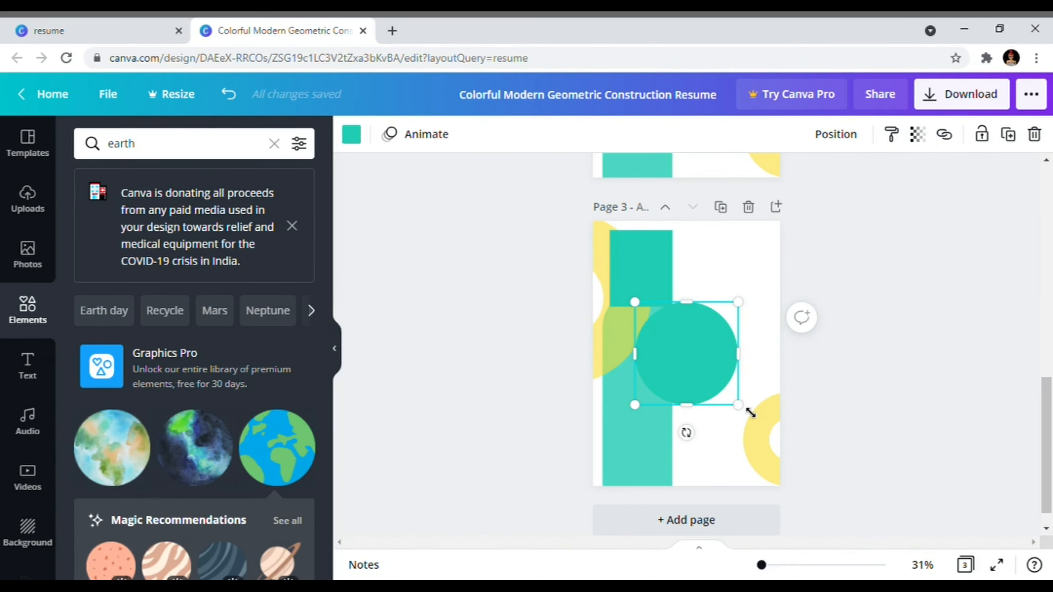
pyautogui.moveTo(745, 400); pyautogui.dragTo(749, 277)
# Step: Add a horizontal black line just below the rectangle and circle on page 3, and a text box on it reading "lsfb"
pyautogui.press('l')
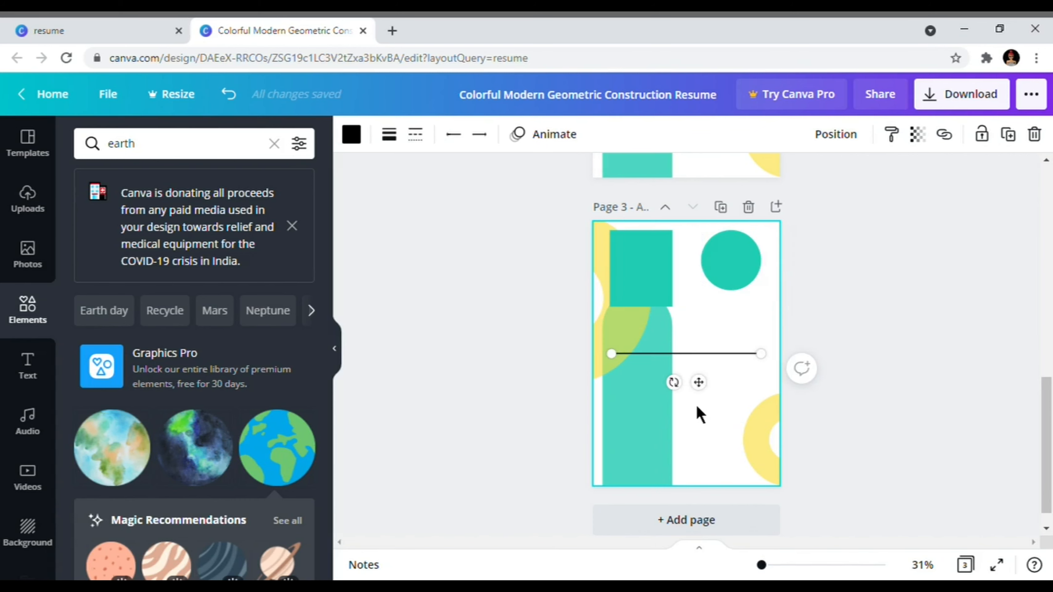
pyautogui.press('t')
pyautogui.moveTo(710, 376)
pyautogui.mouseDown()
pyautogui.moveTo(710, 338)
pyautogui.moveTo(722, 350)
pyautogui.moveTo(708, 359)
pyautogui.mouseUp()
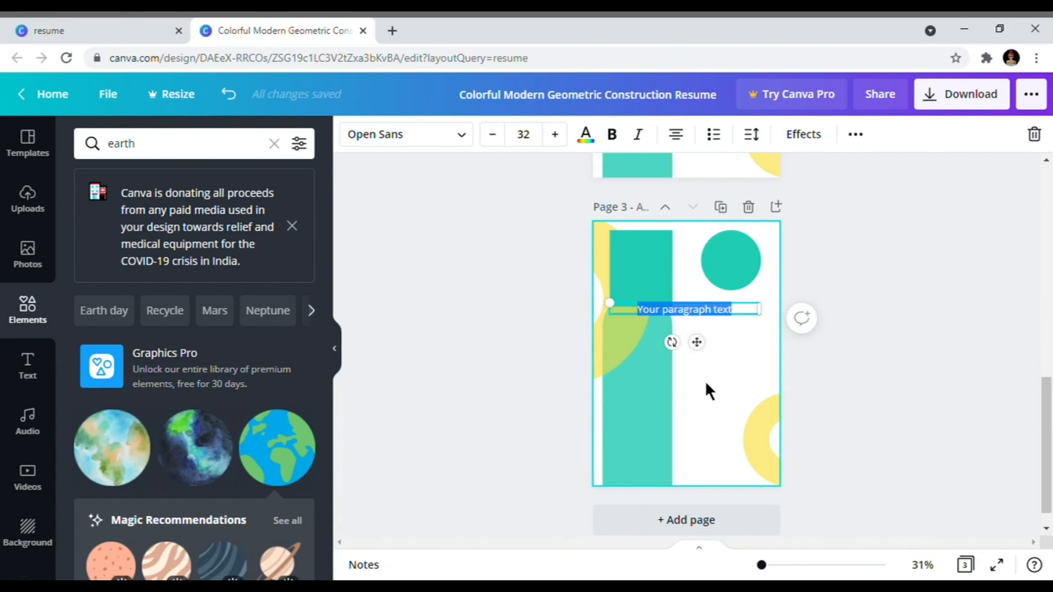
pyautogui.press('BackSpace')
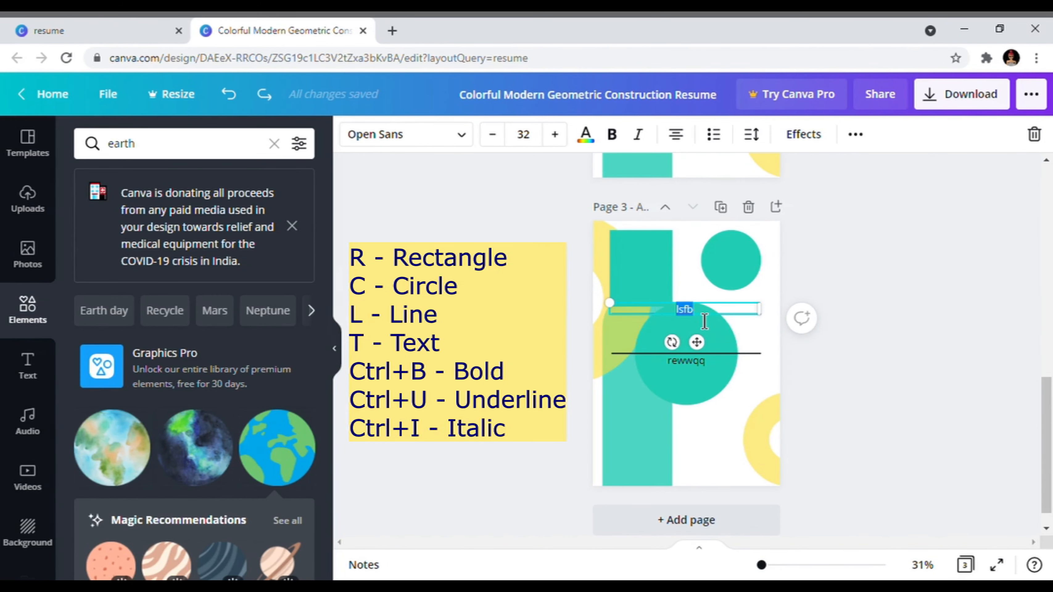
# Step: Format the "lsfb" text on page 3 as bold, italic and underlined
pyautogui.hotkey('ctrl', 'b')
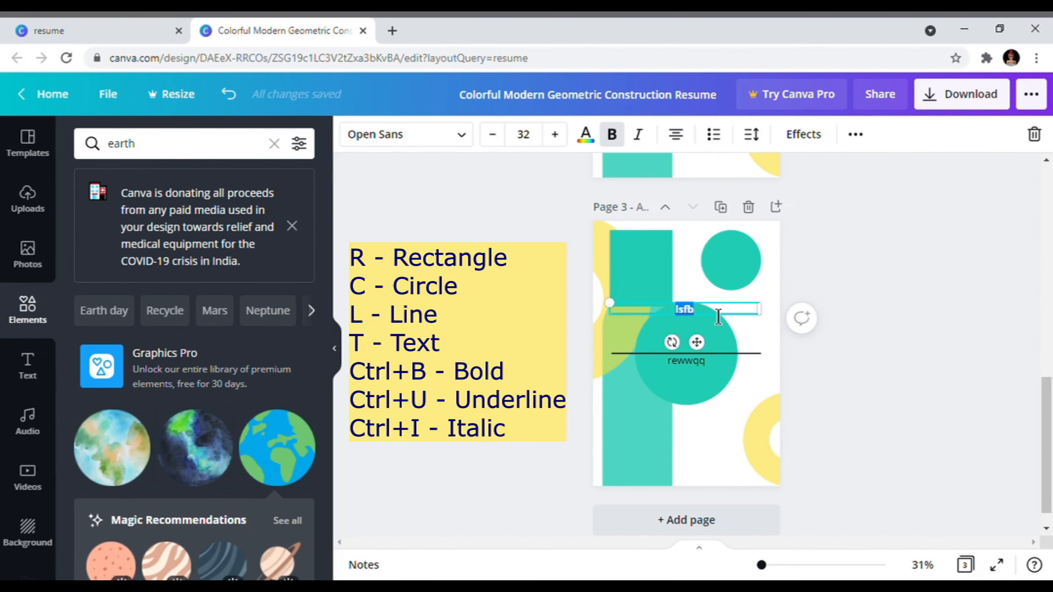
pyautogui.click(836, 394)
pyautogui.click(692, 317)
pyautogui.click(669, 320)
pyautogui.hotkey('ctrl', 'i')
pyautogui.click(874, 382)
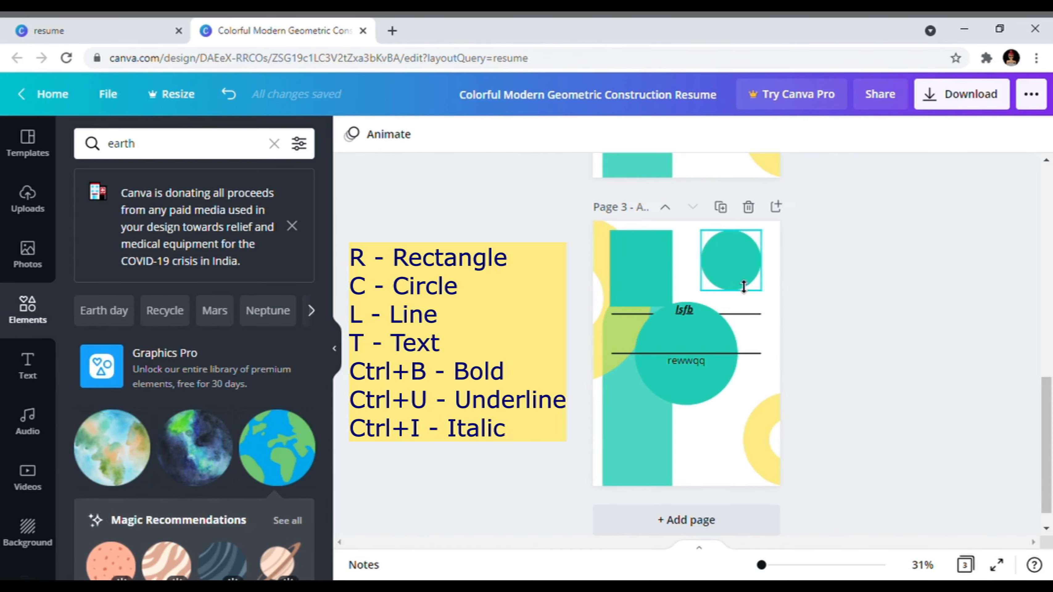
# Step: Show the link settings for the upper-right circle on page 3, close them without entering a link, and return to the first page
pyautogui.click(732, 265)
pyautogui.click(943, 133)
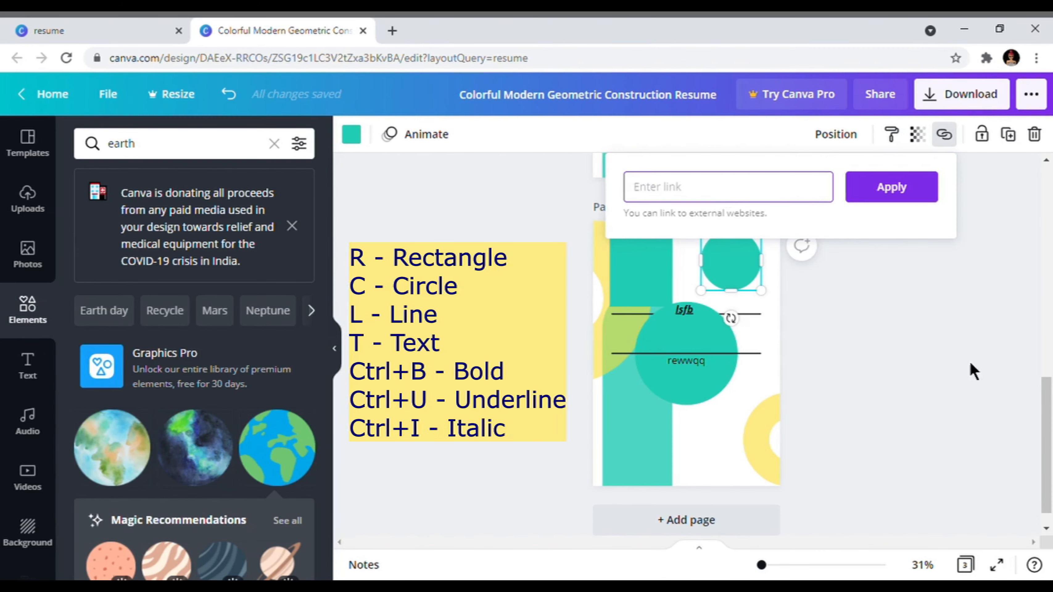
pyautogui.press('Escape')
pyautogui.click(943, 134)
pyautogui.click(940, 315)
pyautogui.moveTo(1046, 404); pyautogui.dragTo(1046, 334)
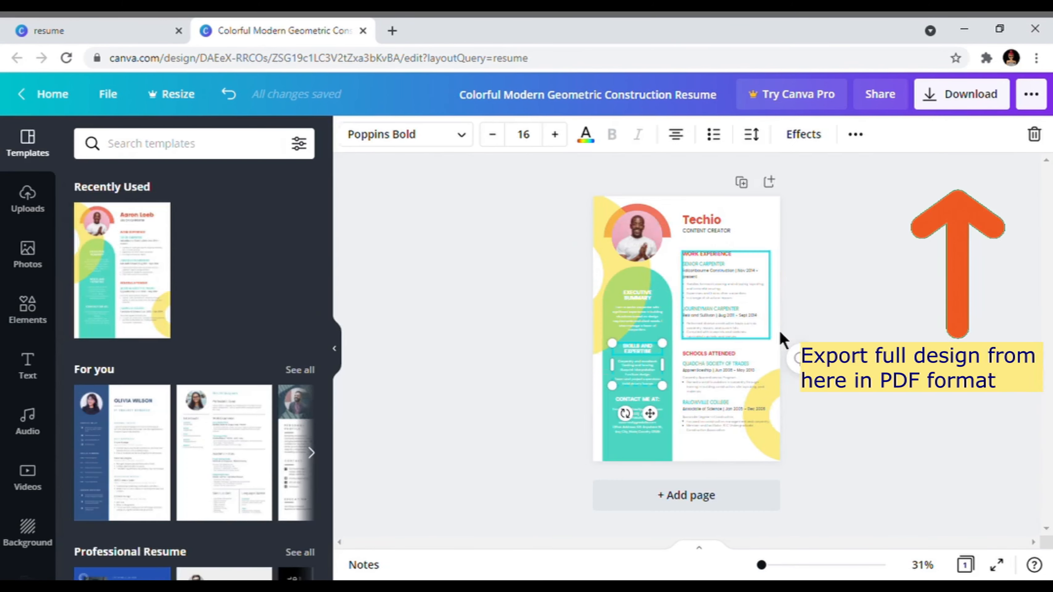